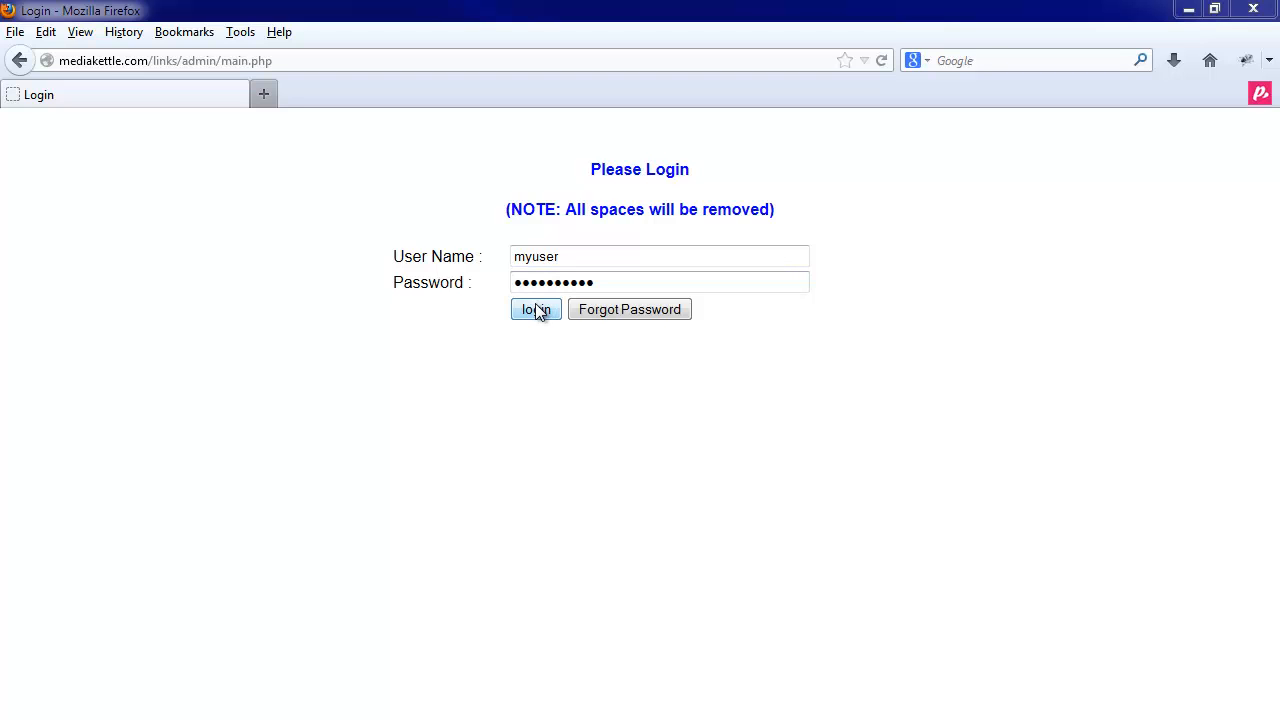
- Submit the entered user name and password to log in to the Link Supercharger admin
click(535, 308)
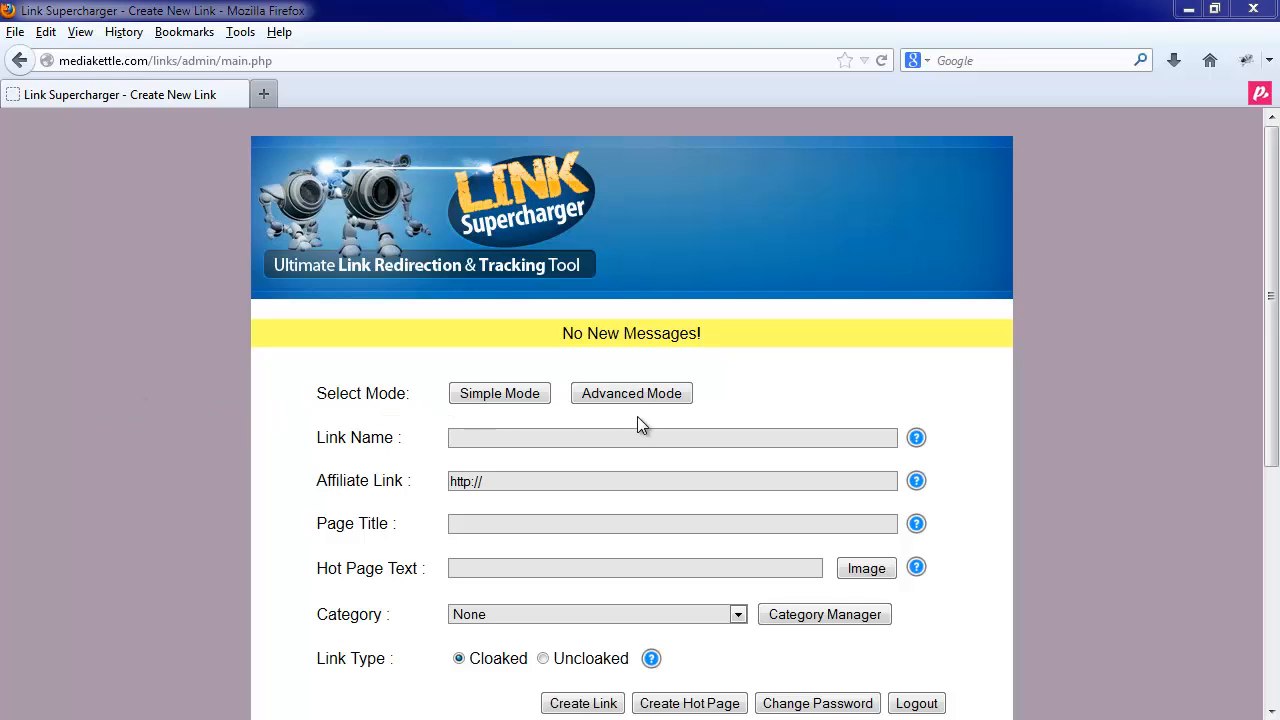
click(516, 396)
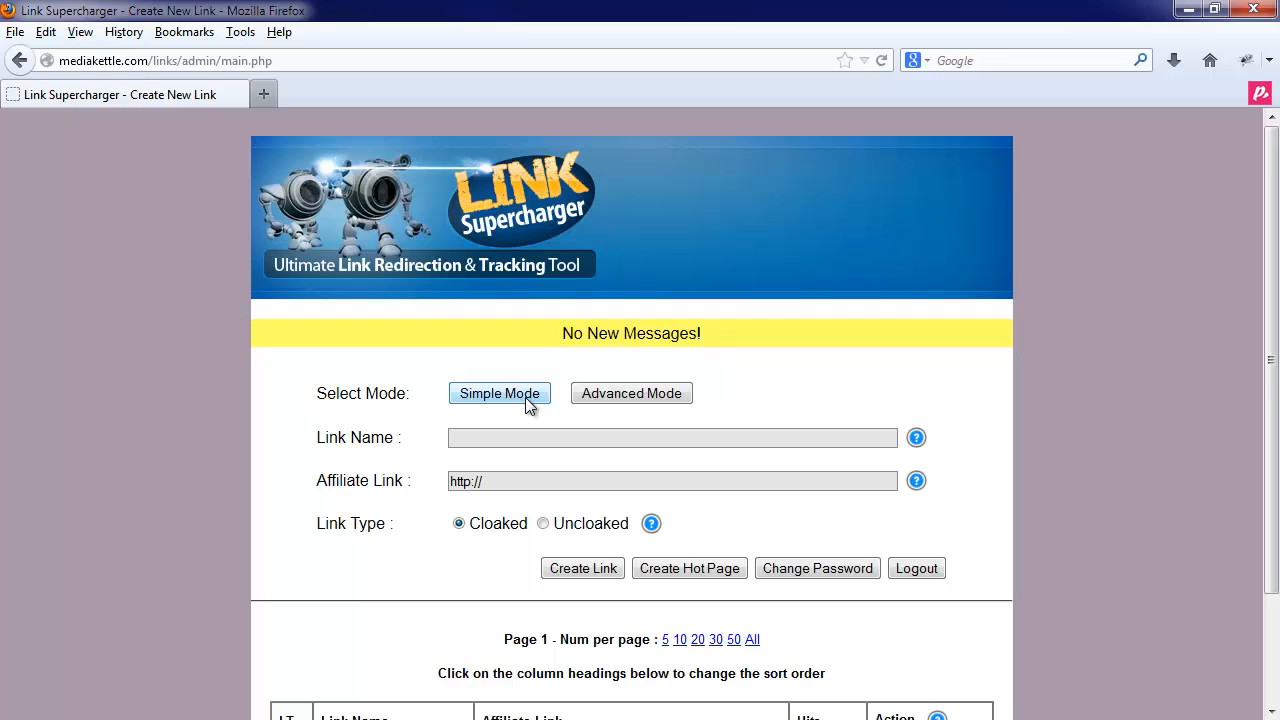
click(611, 397)
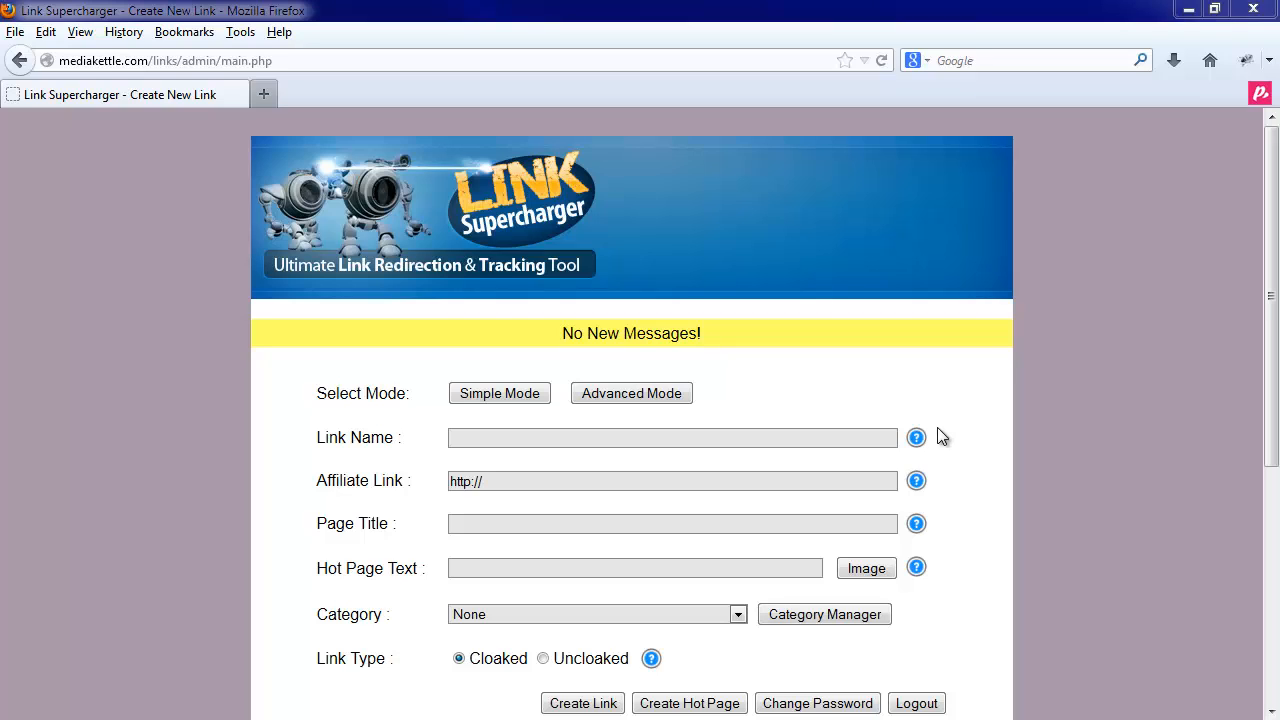
mouse_move(919, 446)
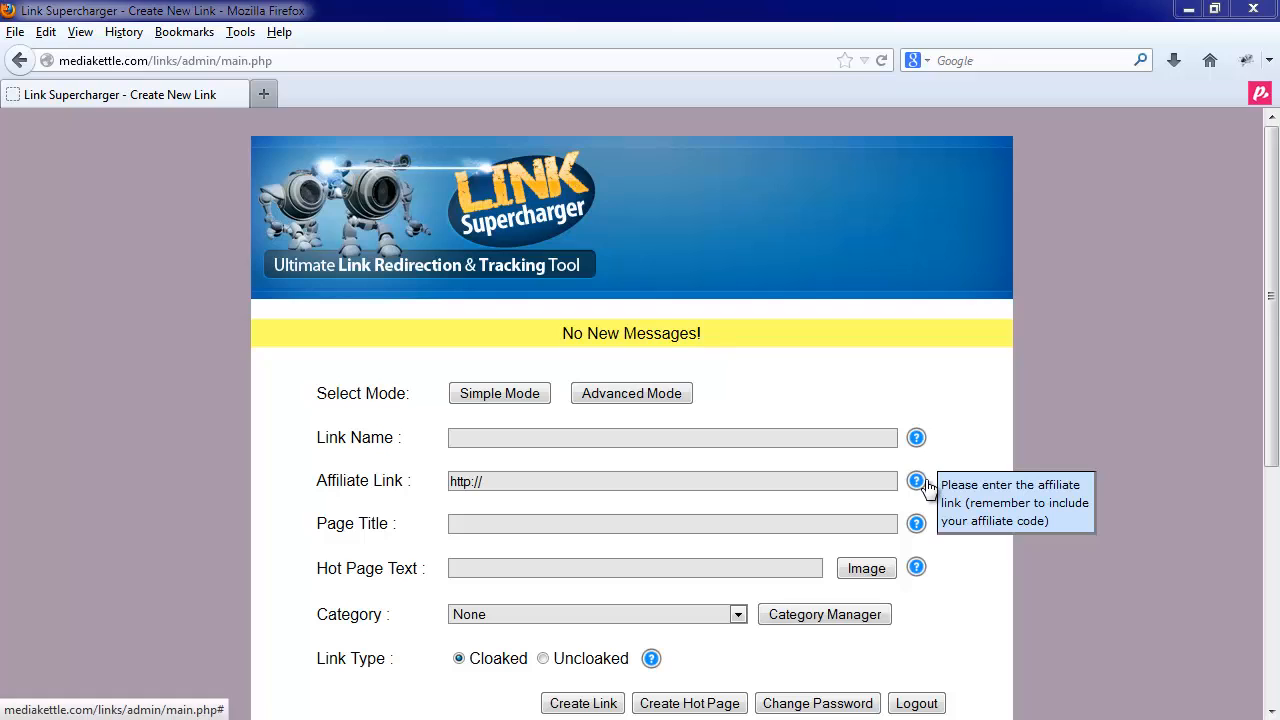
mouse_move(919, 527)
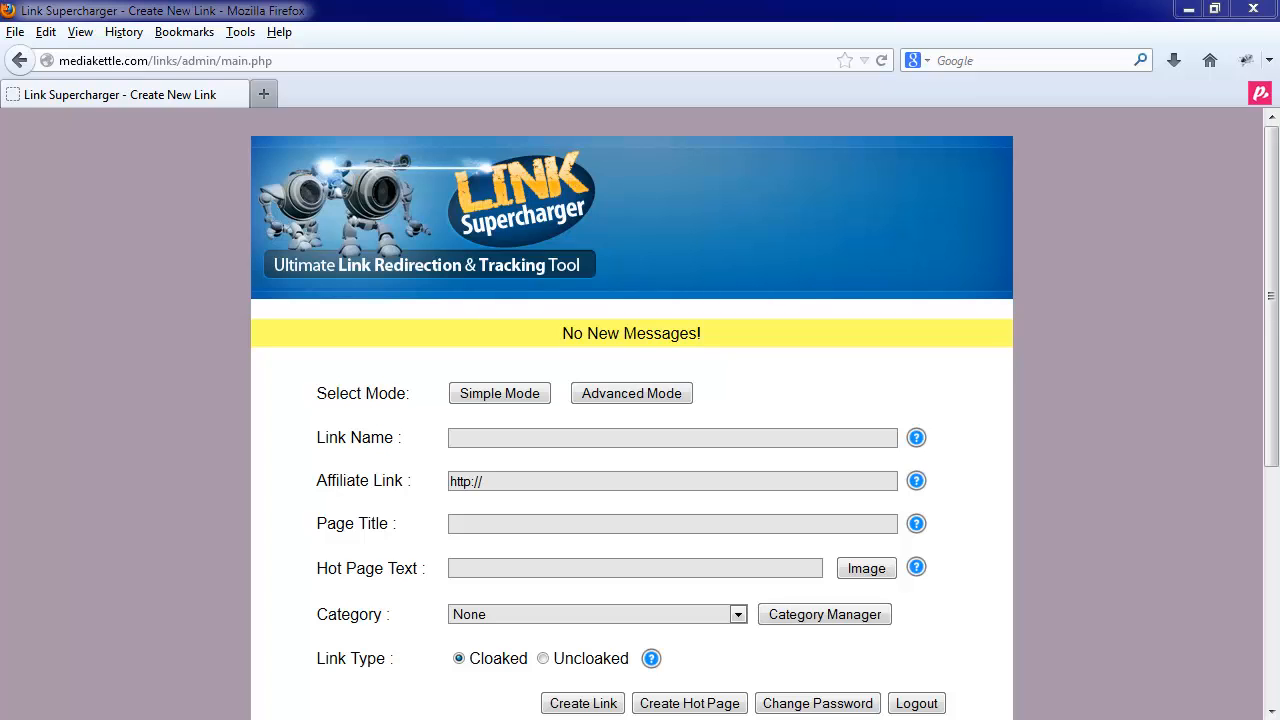
click(469, 437)
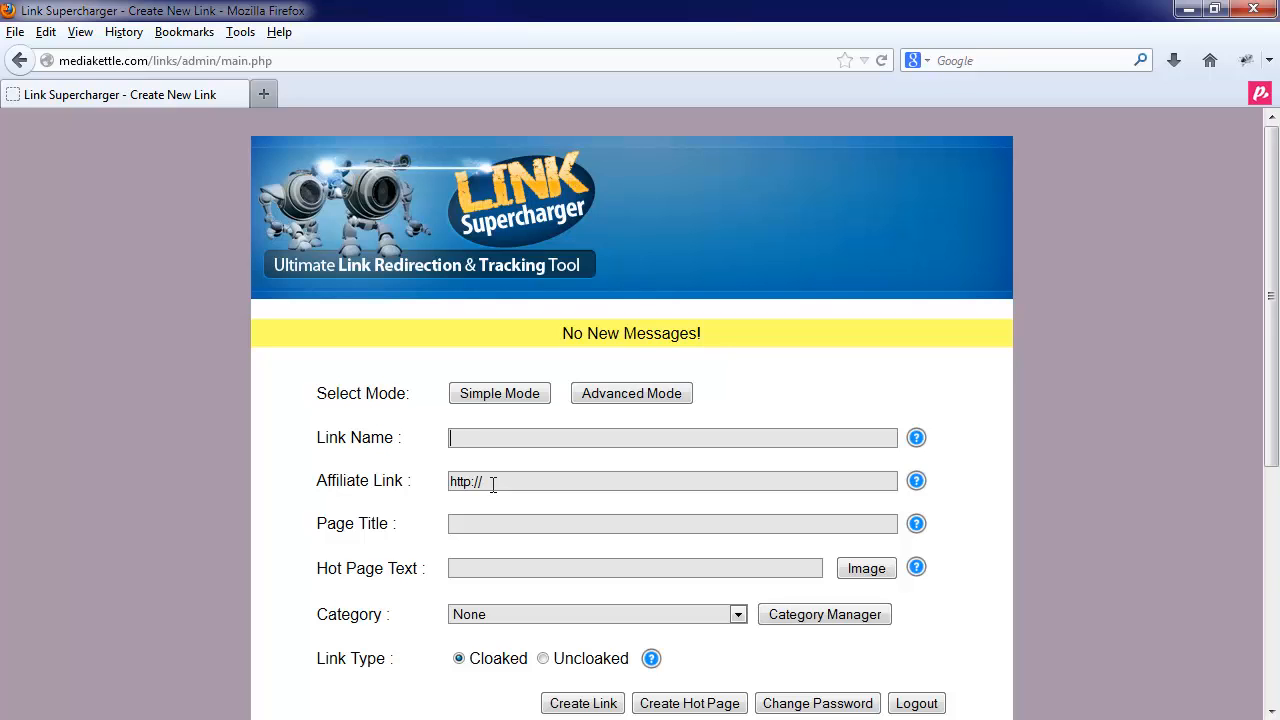
text(demolink1)
click(534, 482)
text(redd)
key(Down)
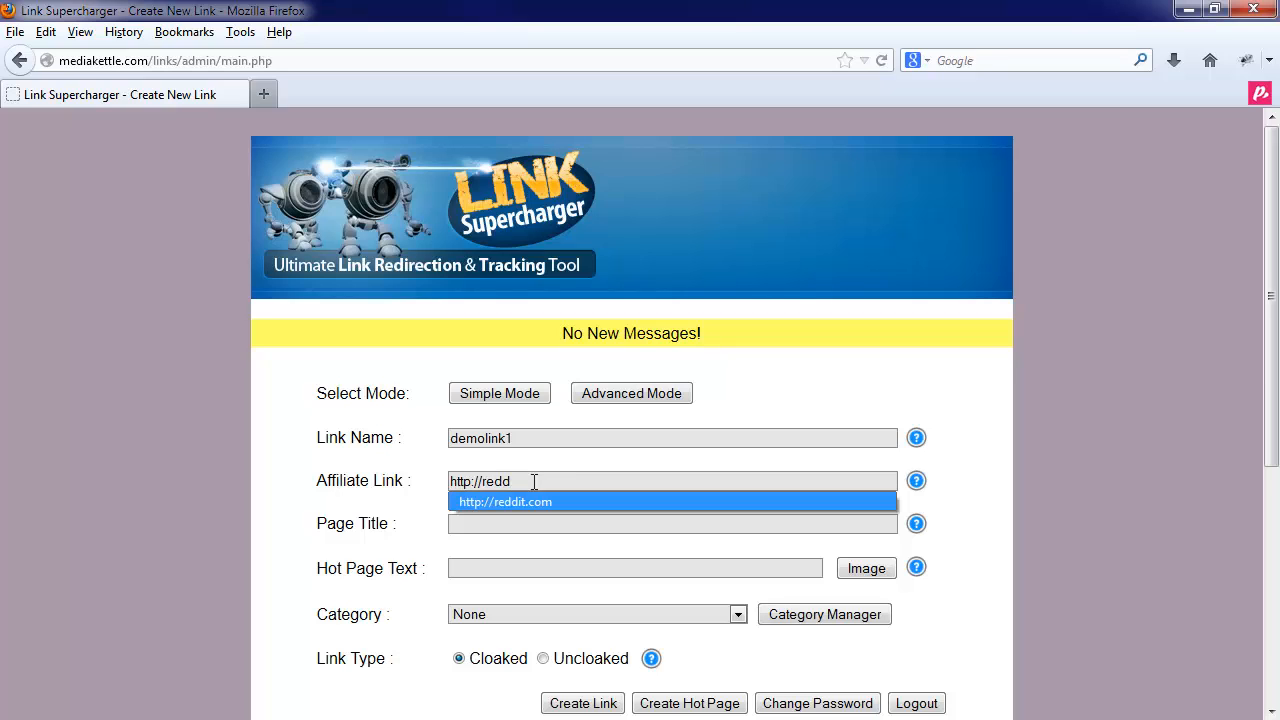
key(Return)
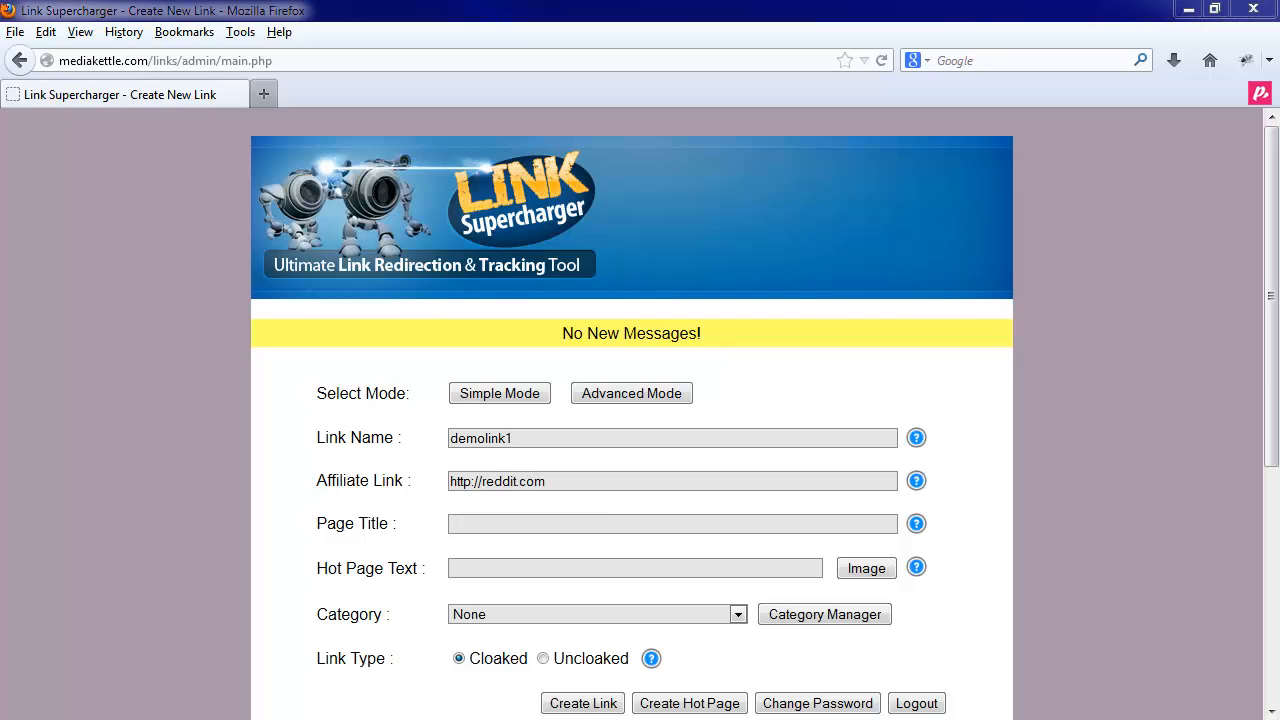
- Enter page title 'Demo Page Title 1' and hot page text 'My Flrst Hot Page Link For Reddit'
click(469, 527)
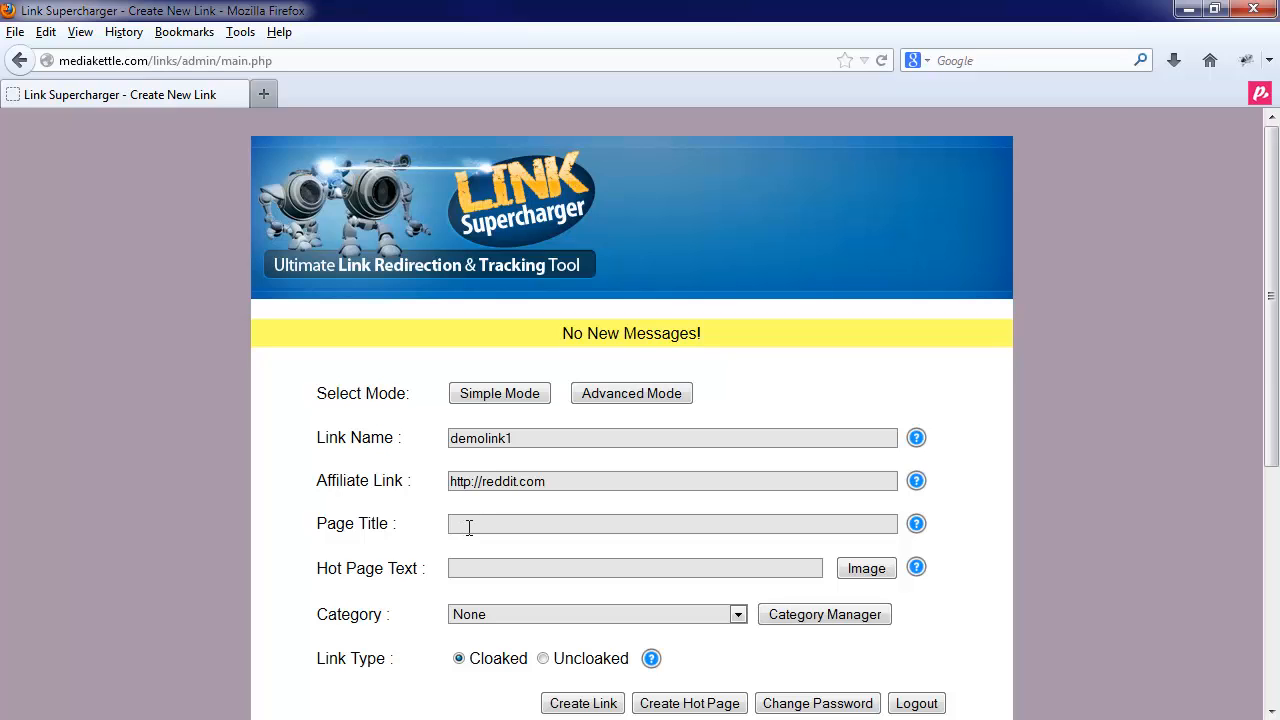
text(Demo Page Title 1)
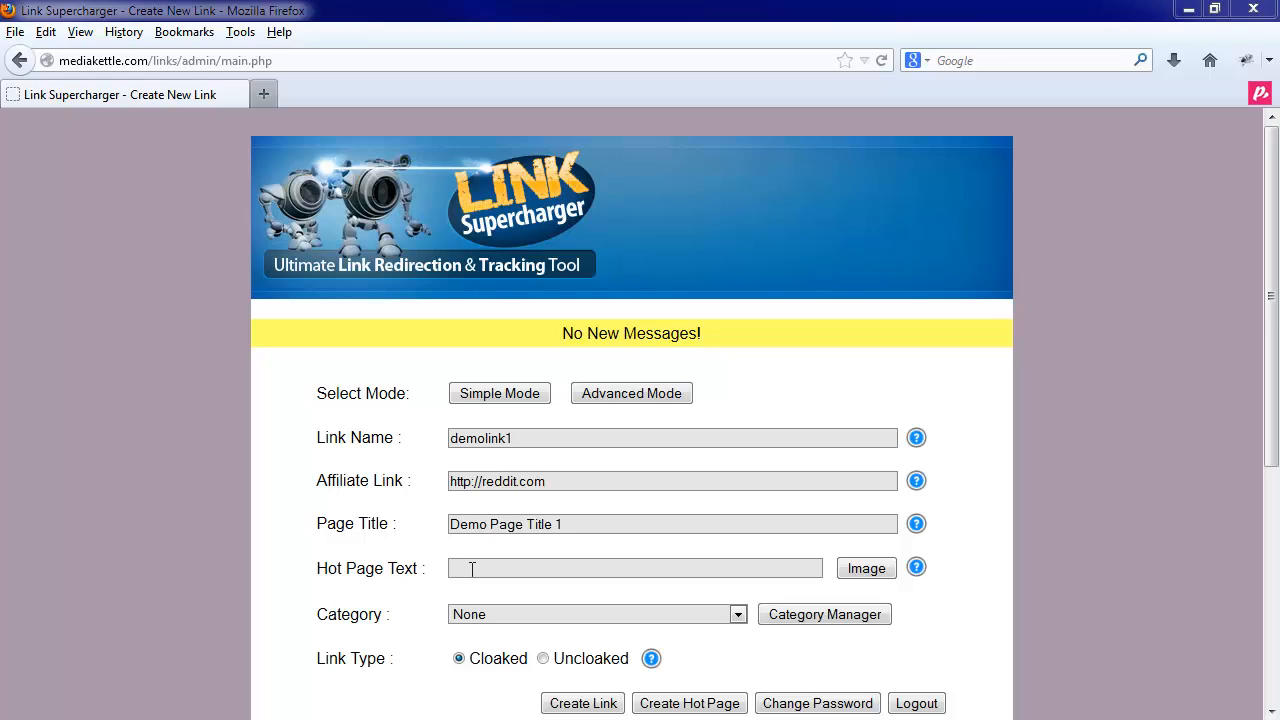
click(472, 569)
text(My Fl)
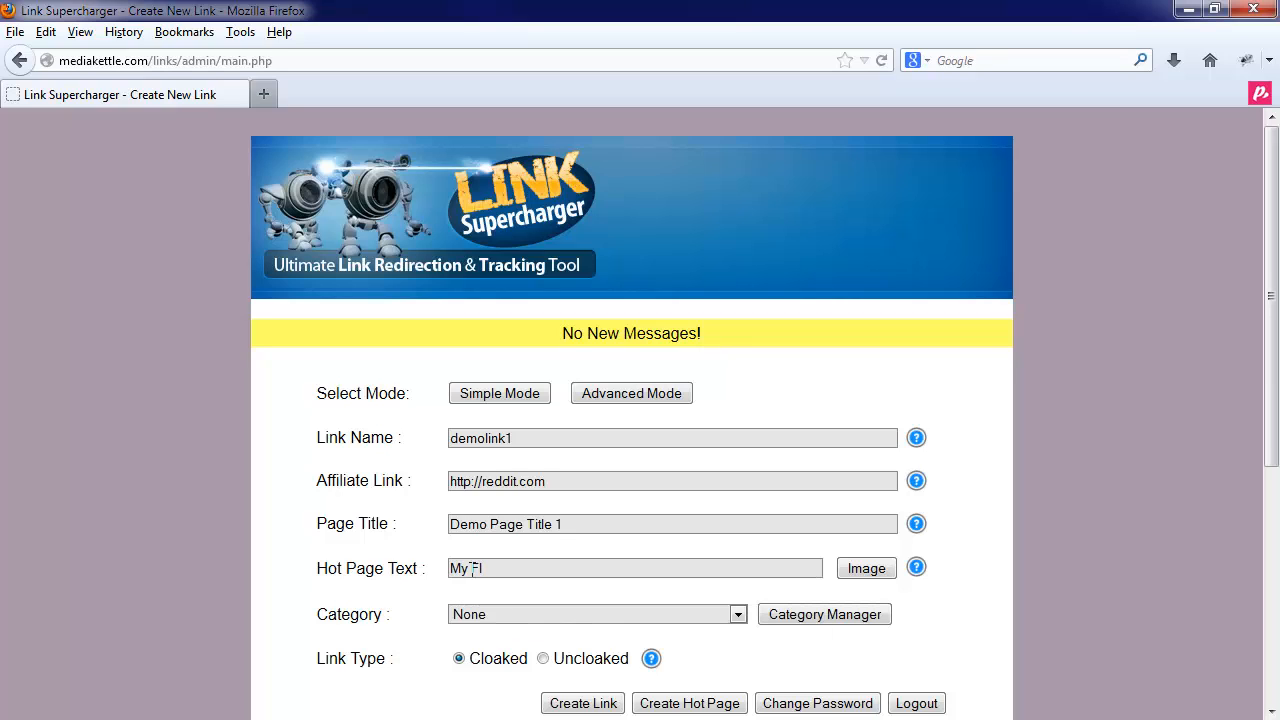
text(rst Hot Page Link For Reddit)
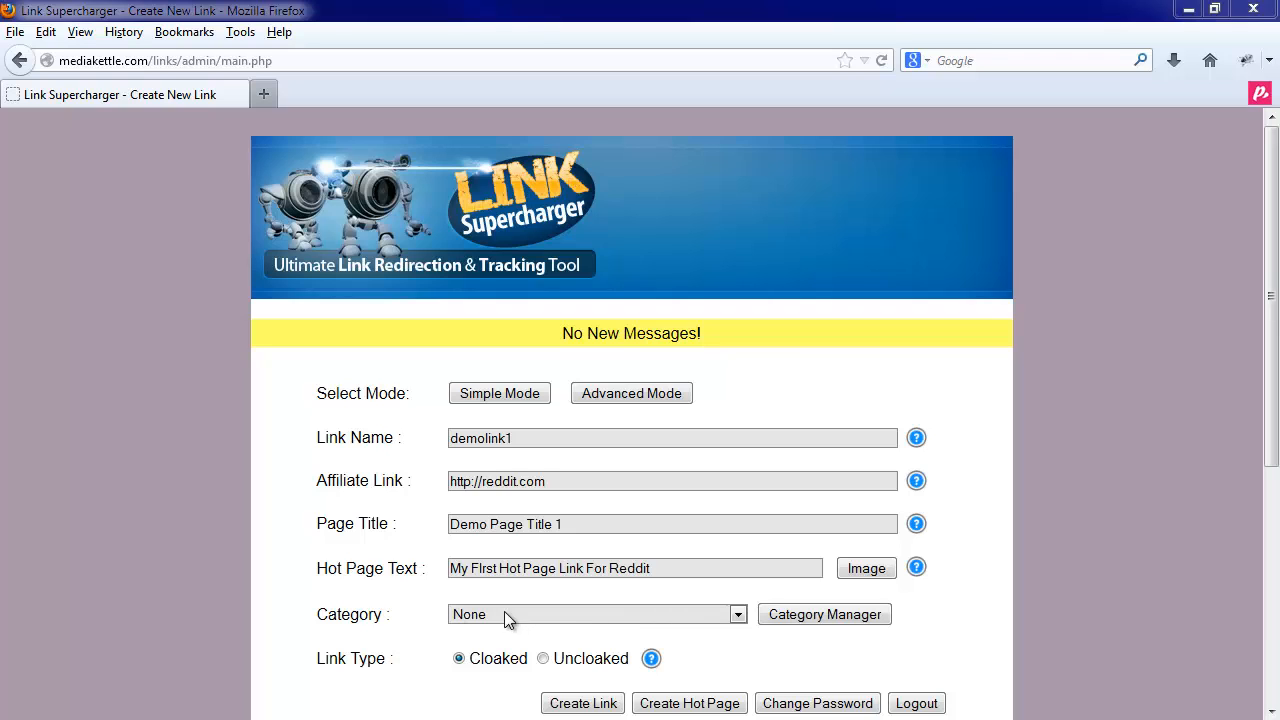
- Choose the Deals Of The Week category and create demolink1 as a cloaked link
scroll(380, 614, down, 2)
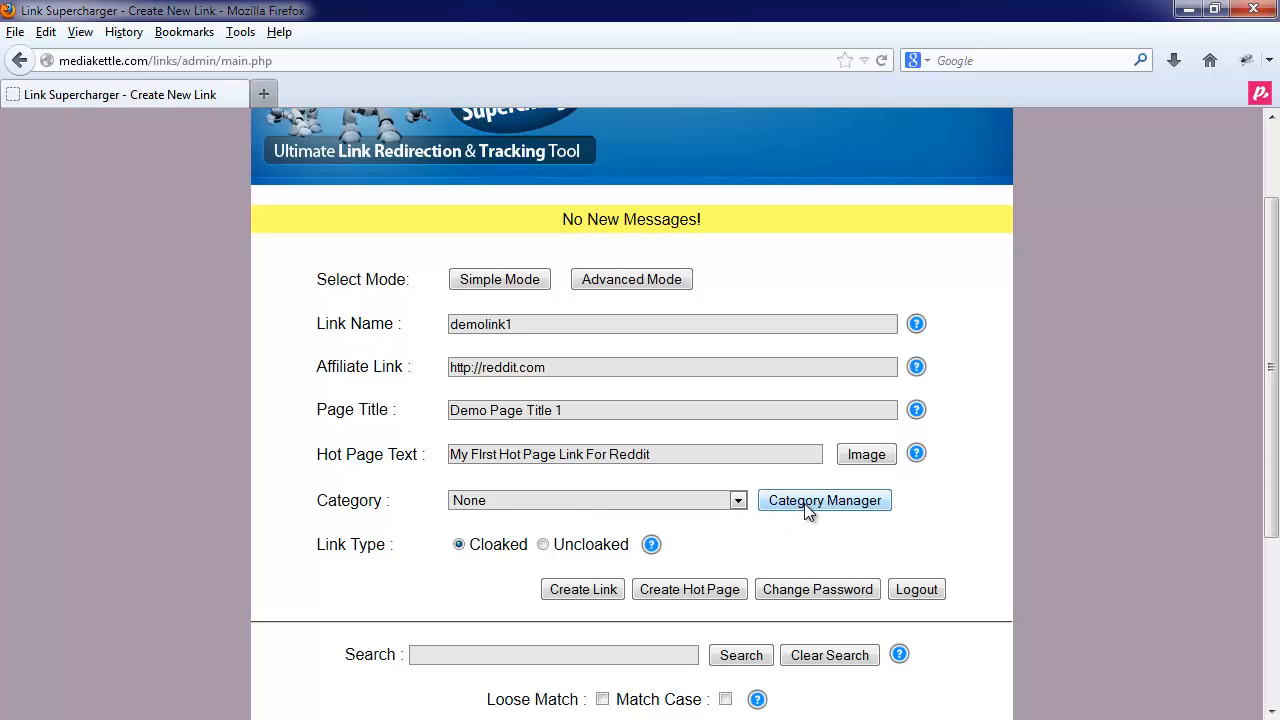
click(549, 505)
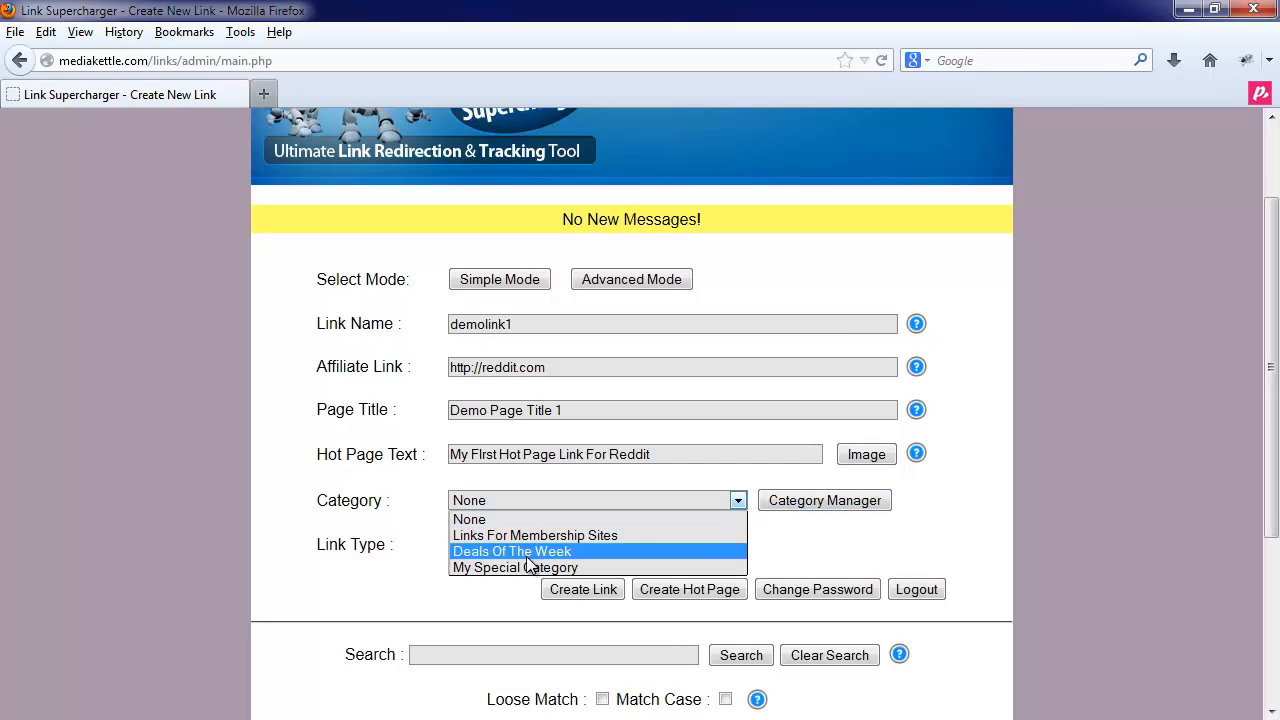
click(526, 553)
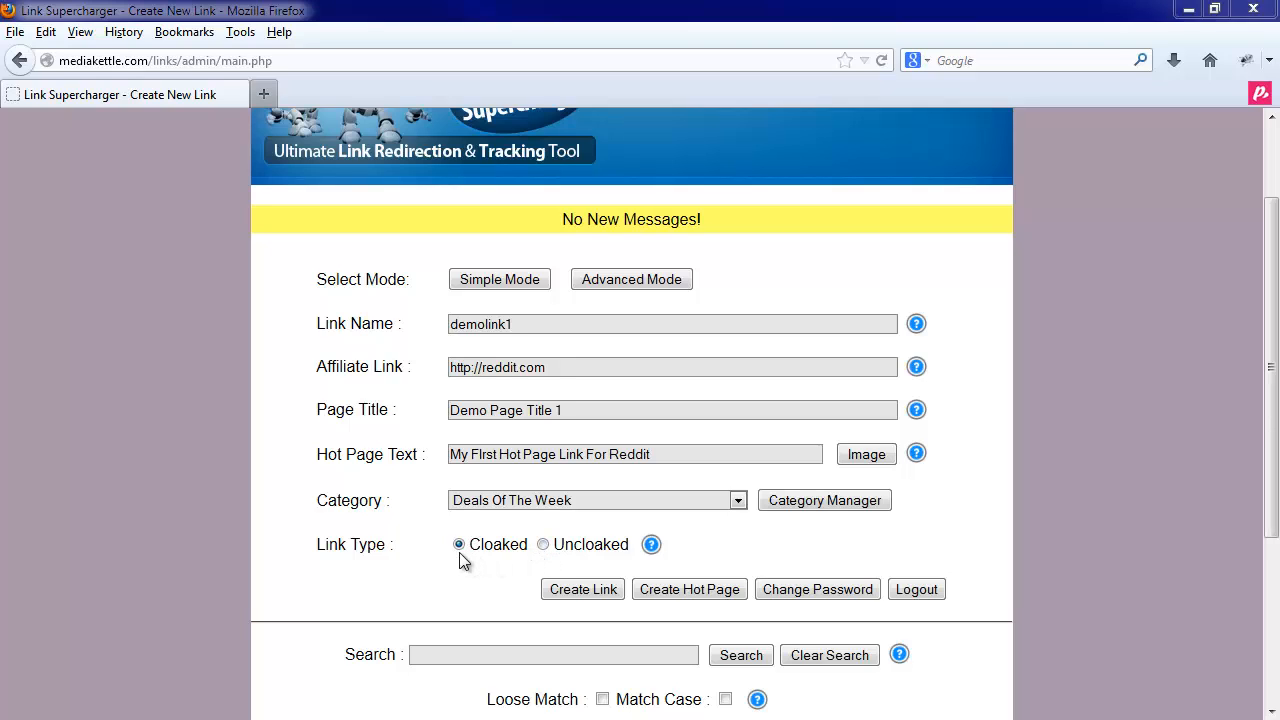
click(563, 591)
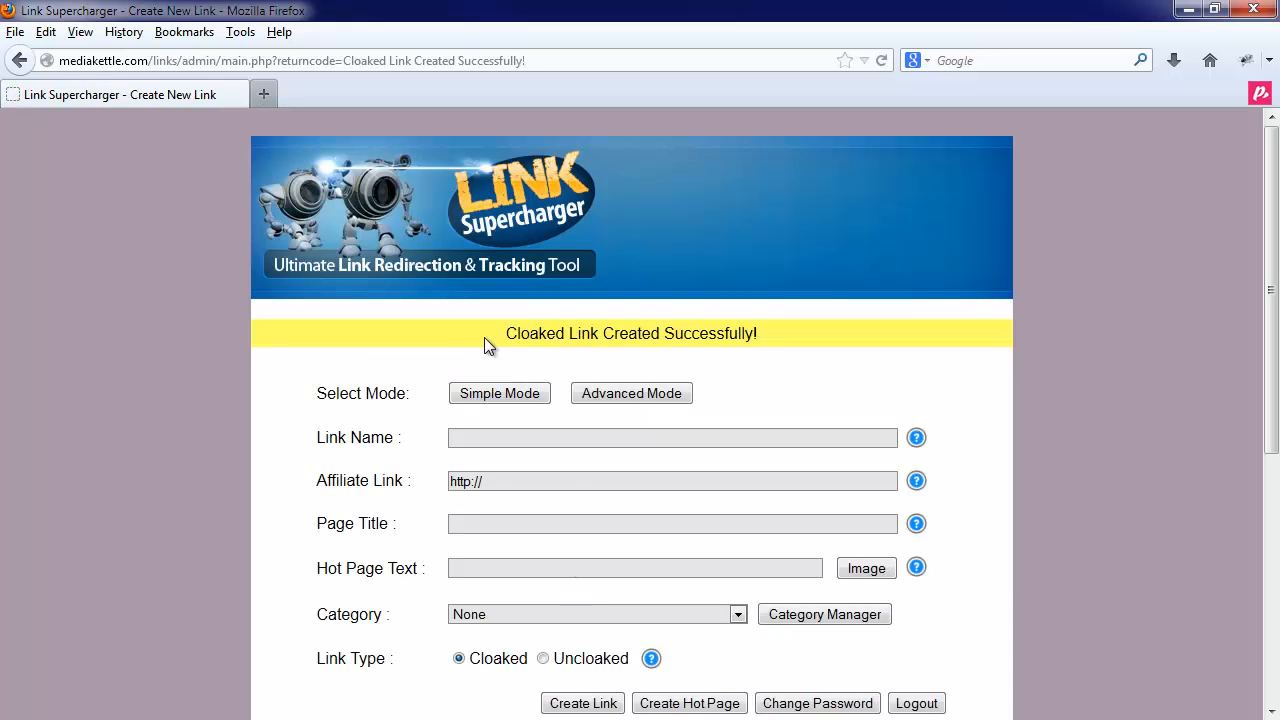
- Scroll to the links table and sort it by Link Name, then by Affiliate Link
drag(488, 336, 757, 348)
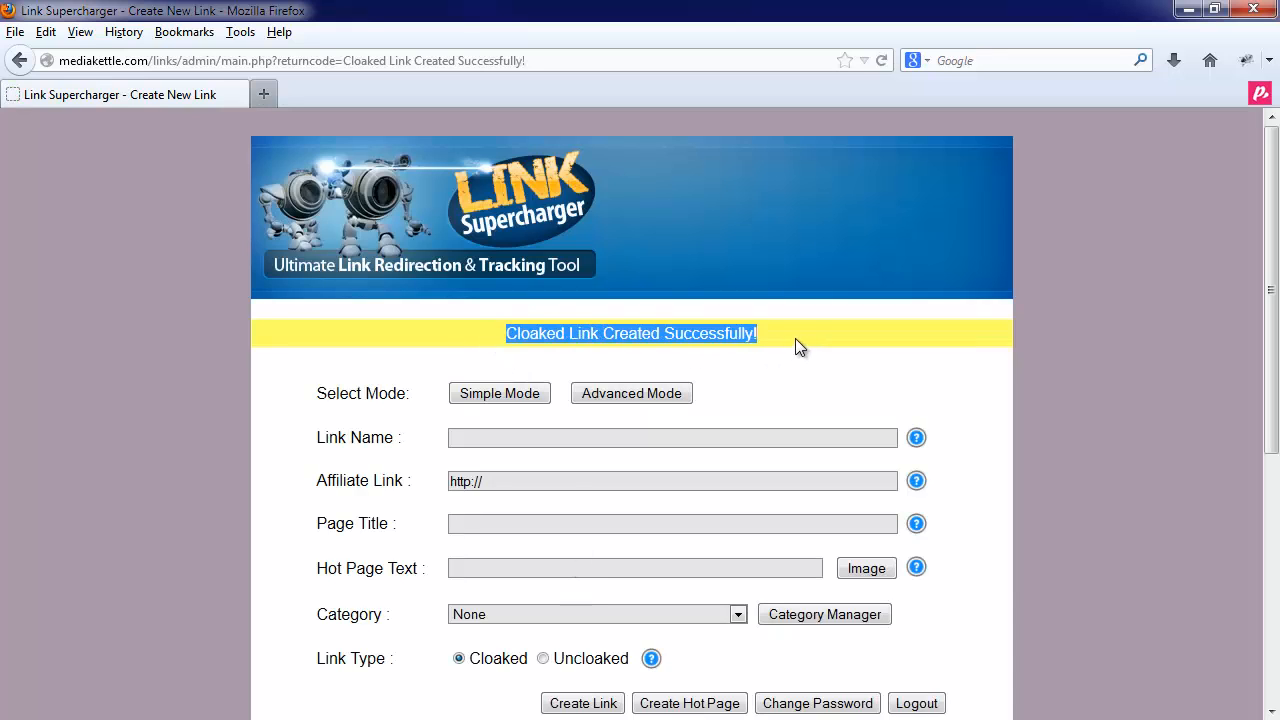
click(781, 340)
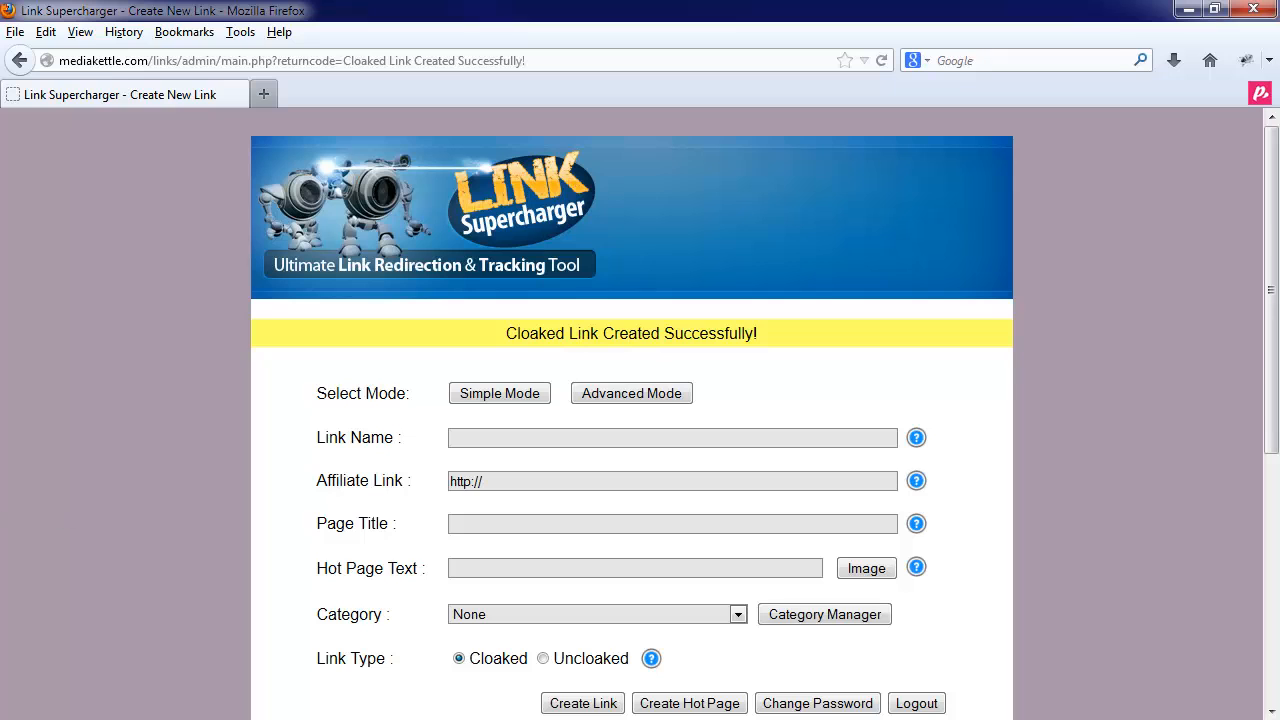
click(311, 447)
scroll(311, 447, down, 2)
scroll(315, 452, down, 6)
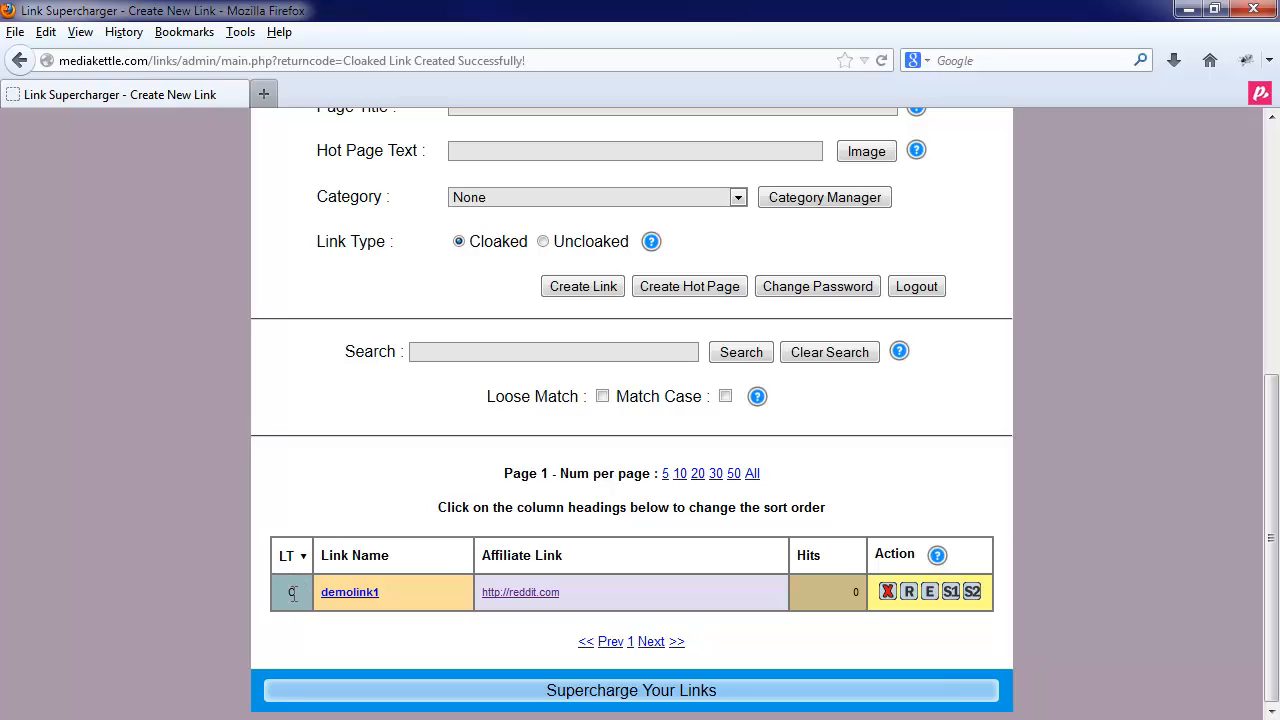
click(387, 556)
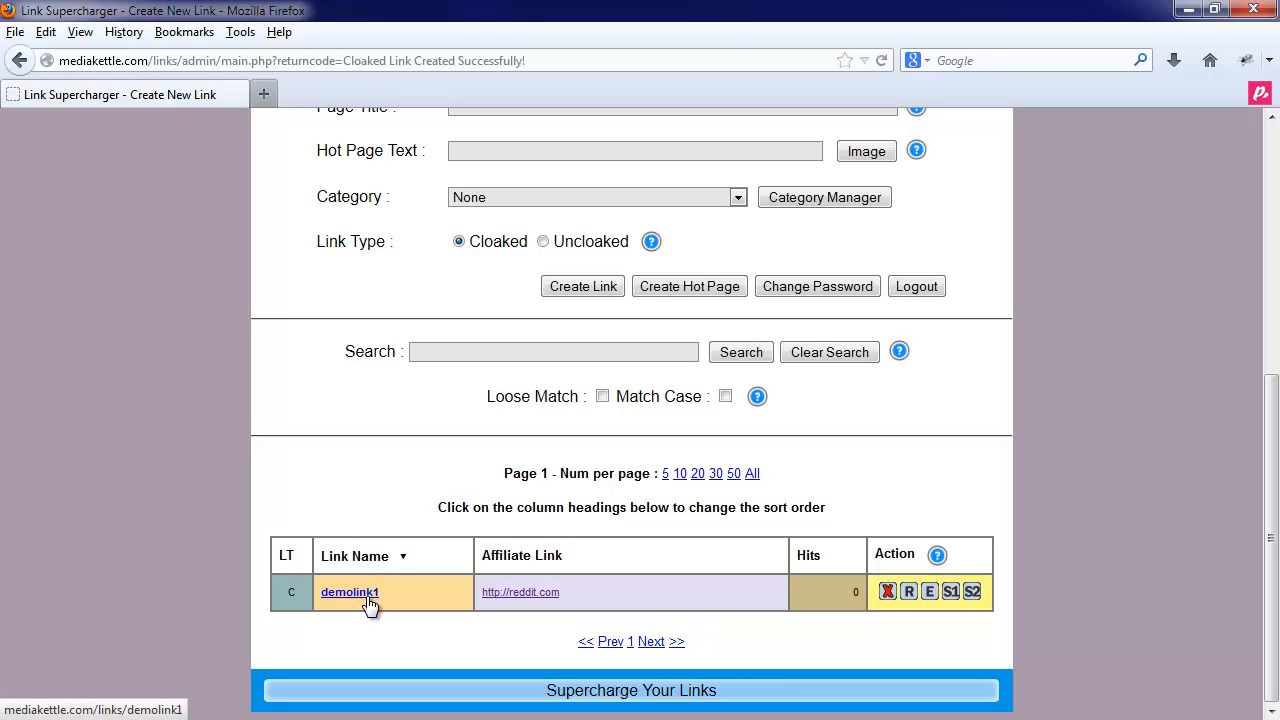
click(528, 556)
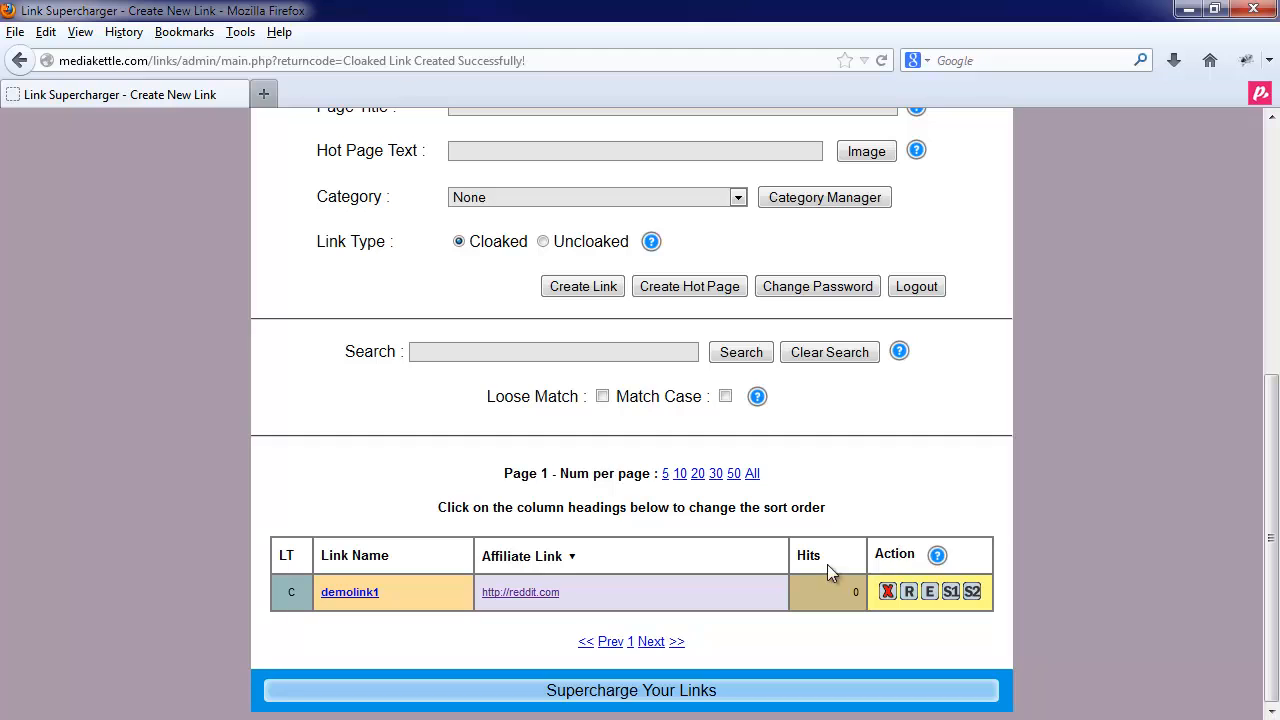
right_click(345, 596)
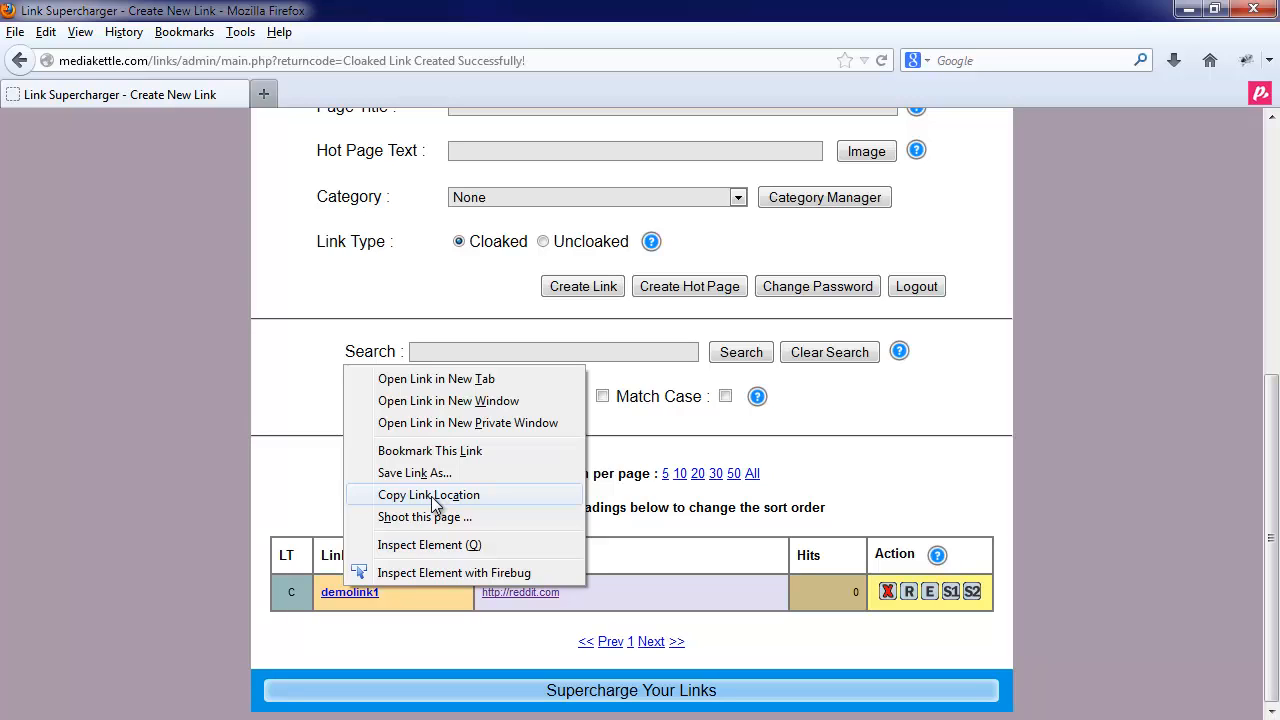
click(371, 618)
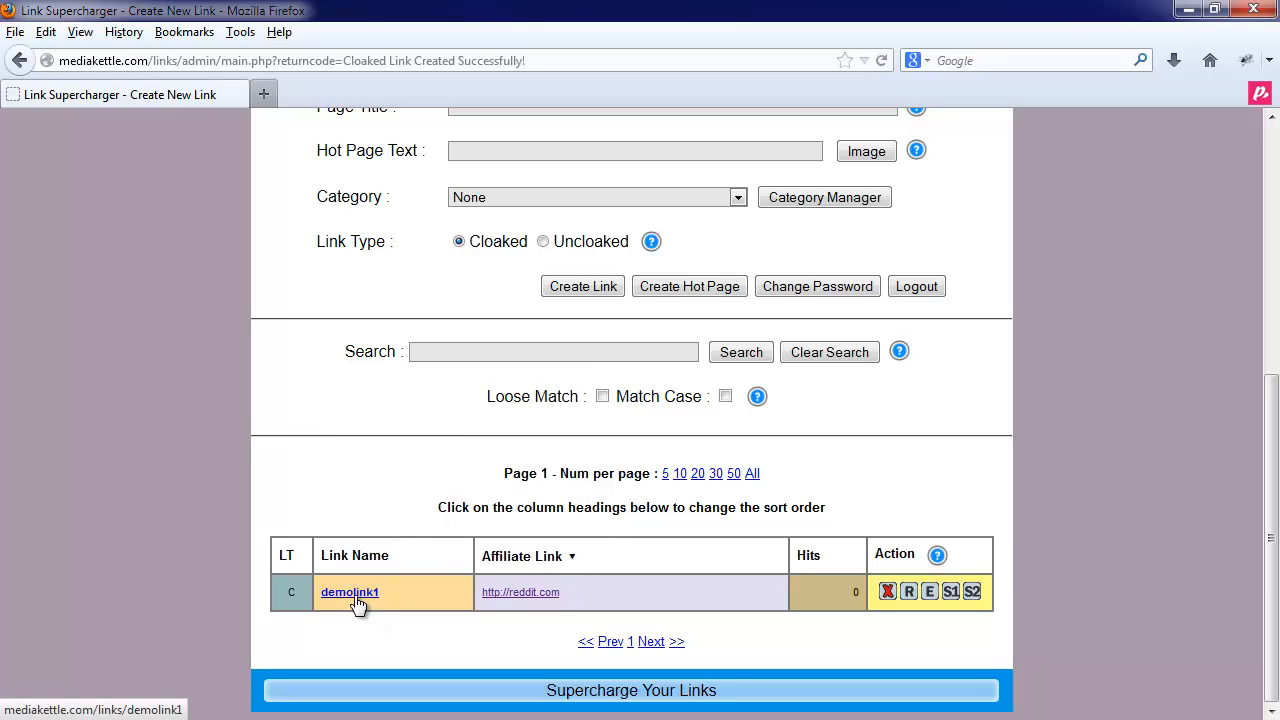
click(356, 595)
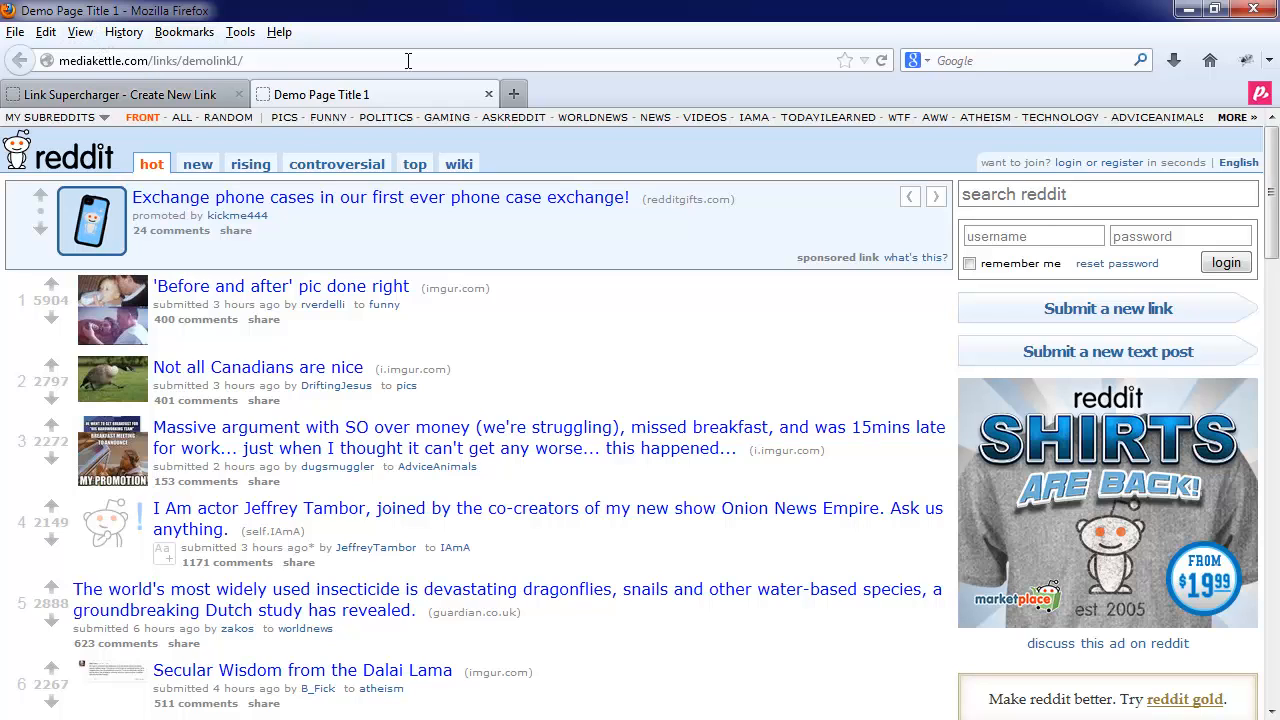
click(489, 94)
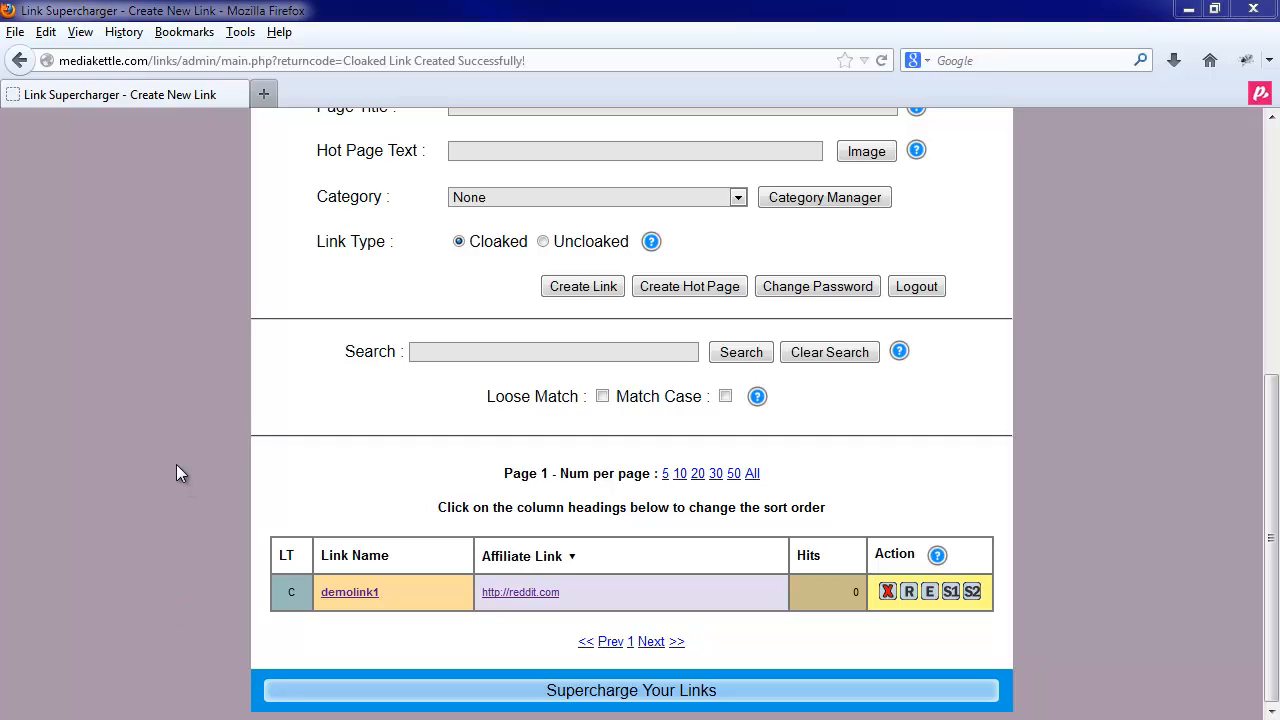
- Refresh the admin page, reset demolink1's hit counter, and confirm its Hits column shows 0
key(F5)
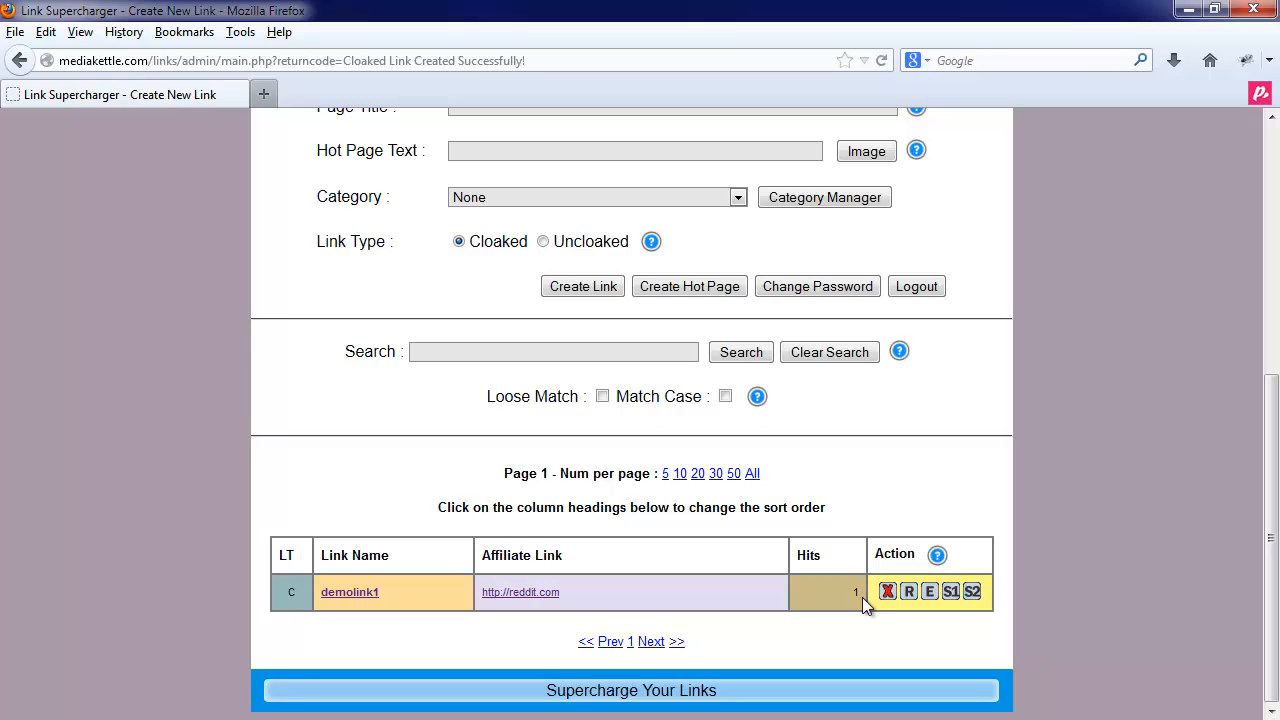
mouse_move(940, 556)
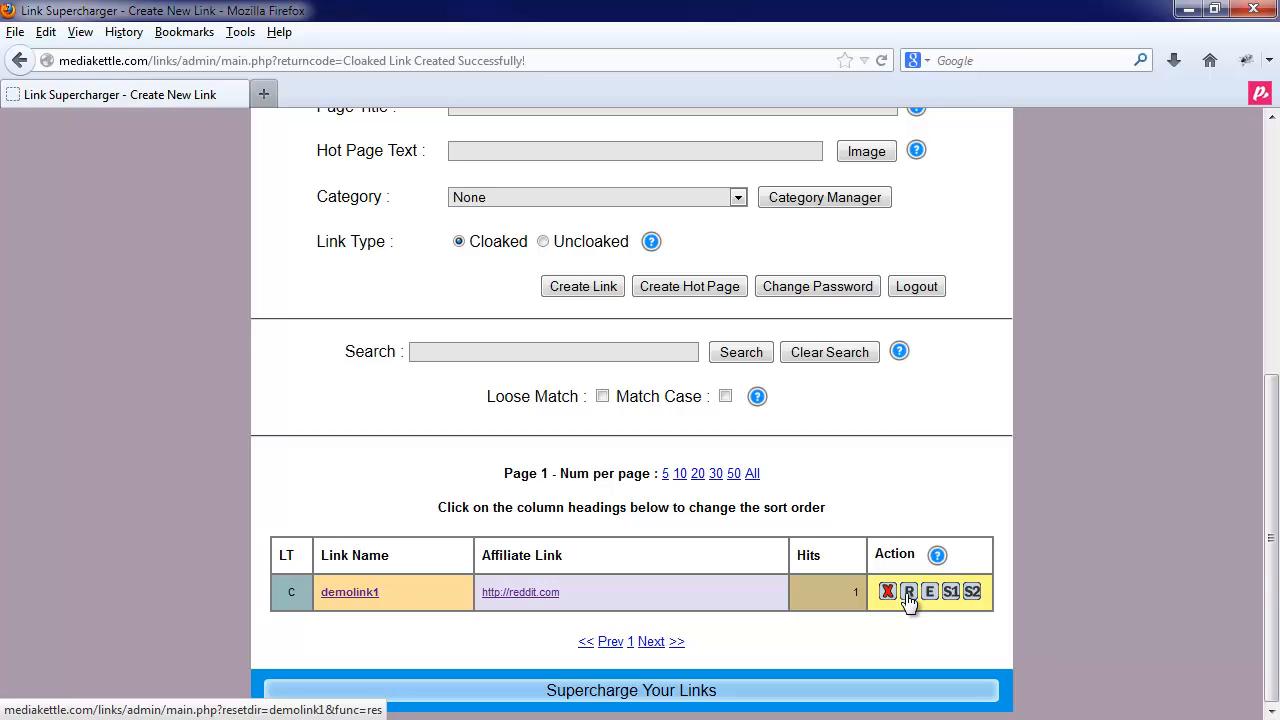
click(908, 593)
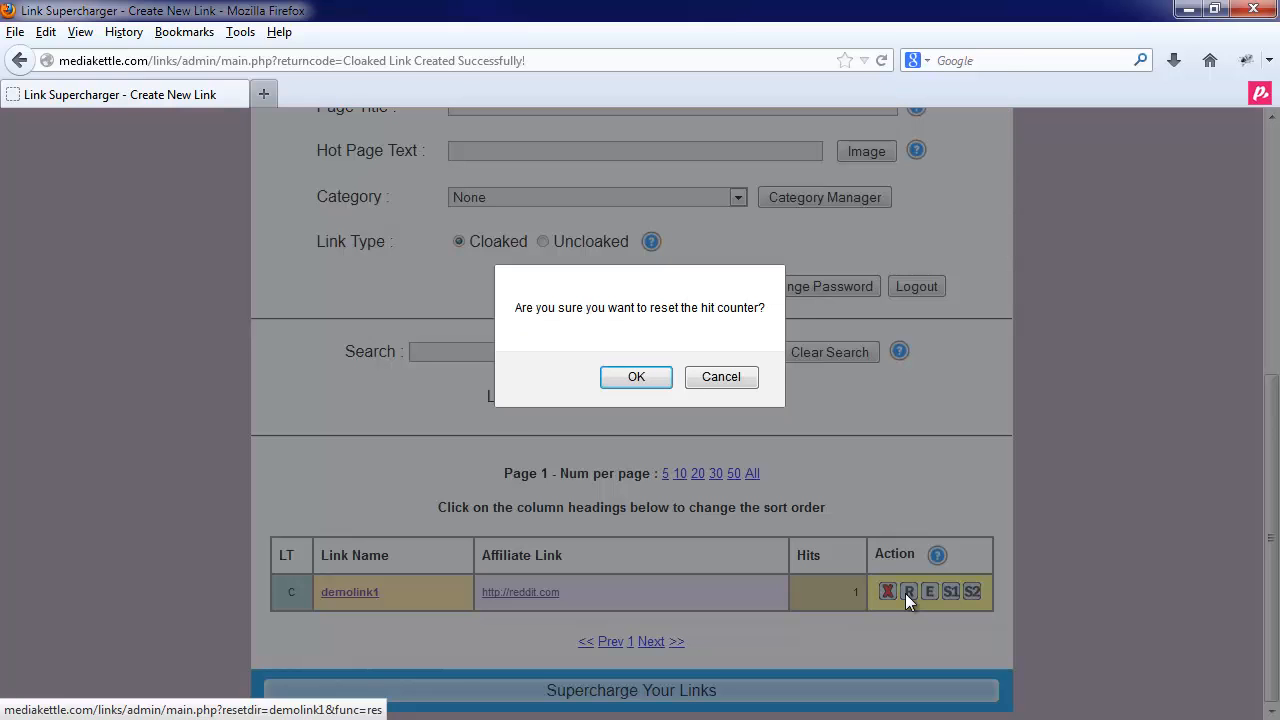
click(628, 380)
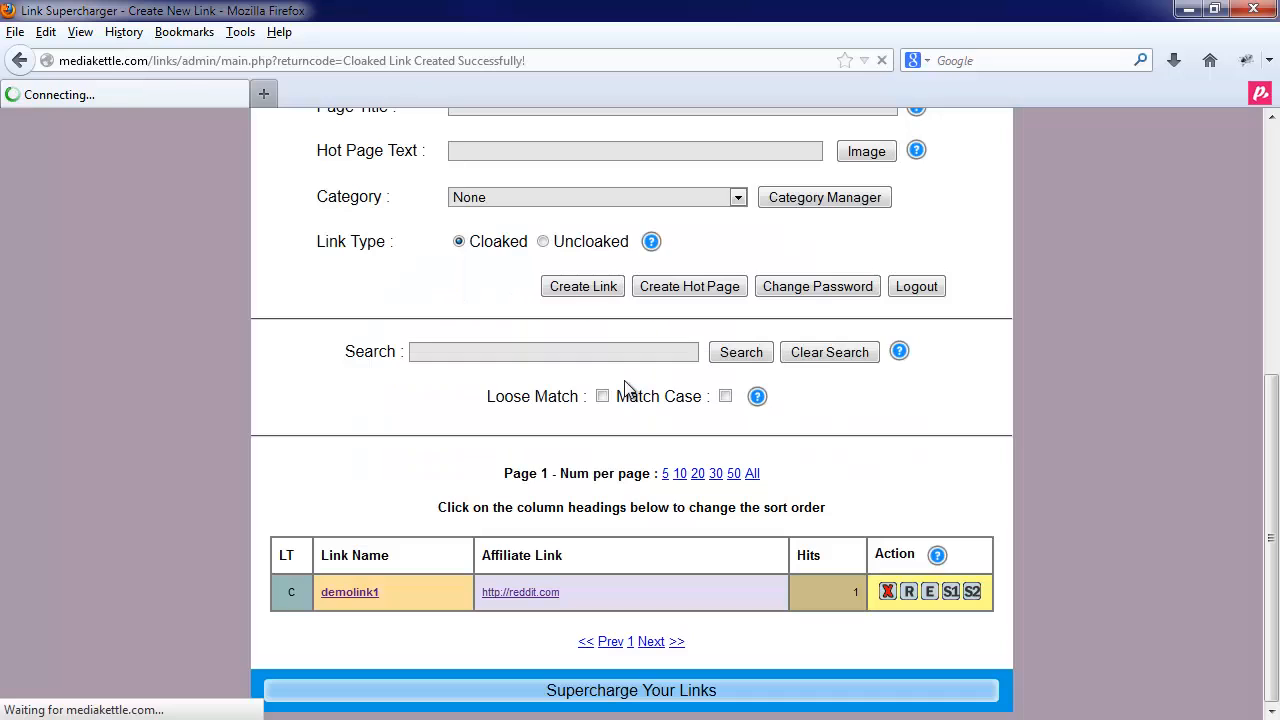
scroll(845, 608, down, 7)
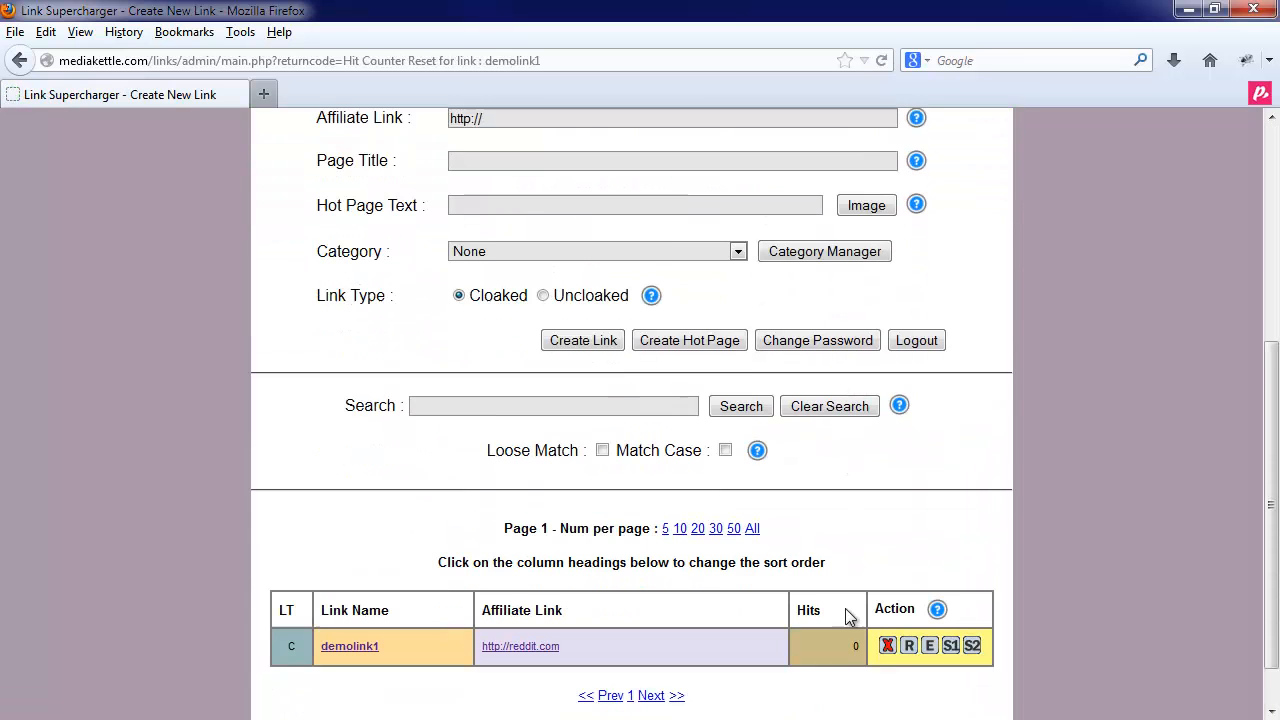
scroll(714, 402, up, 7)
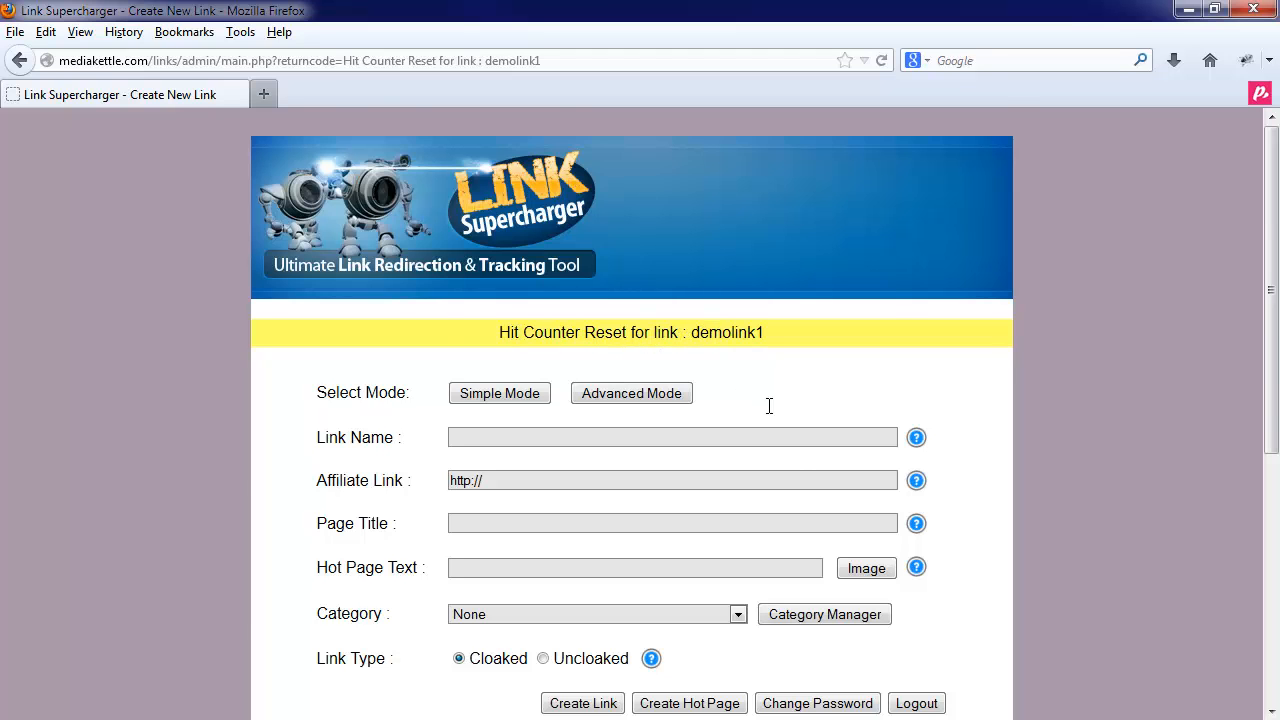
scroll(766, 403, down, 5)
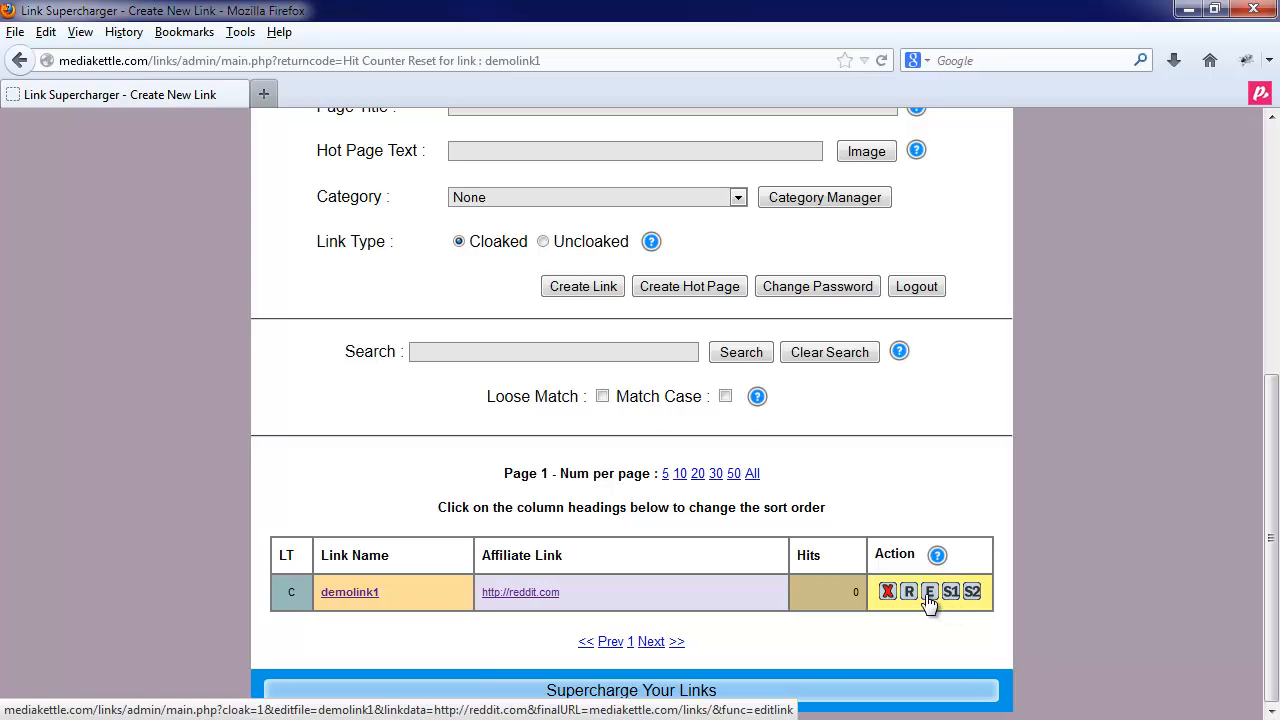
click(929, 592)
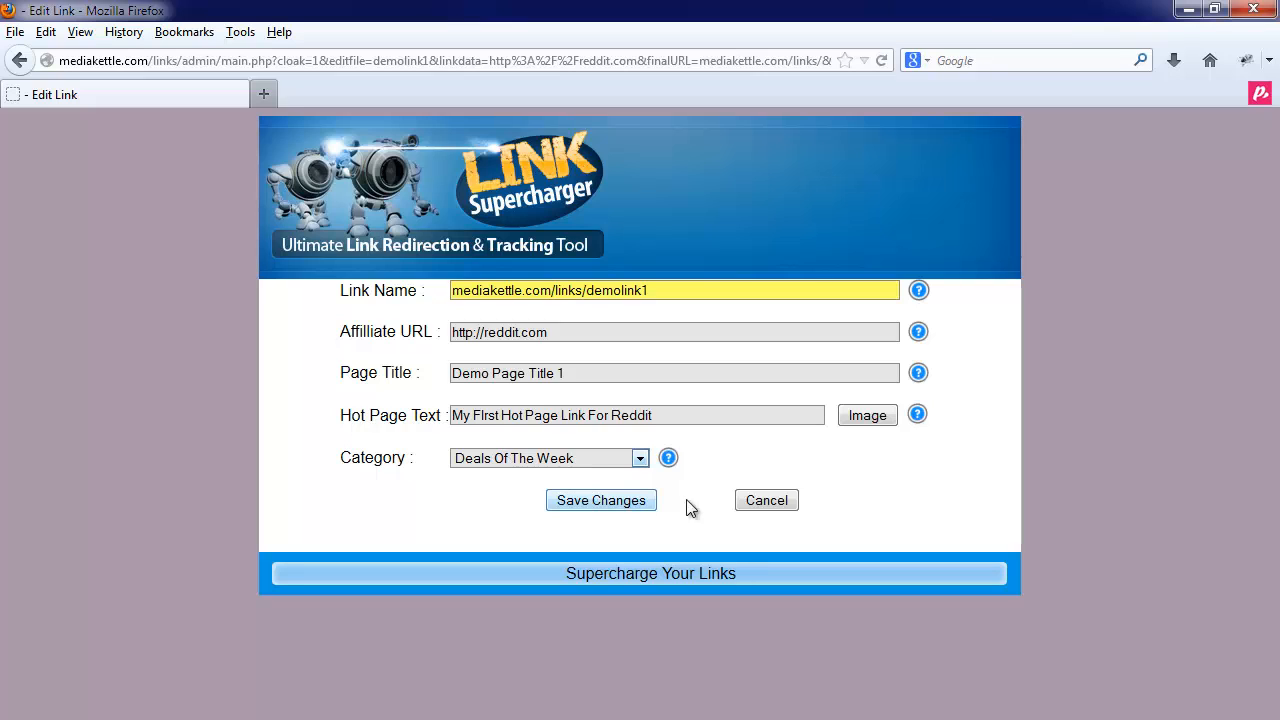
click(752, 502)
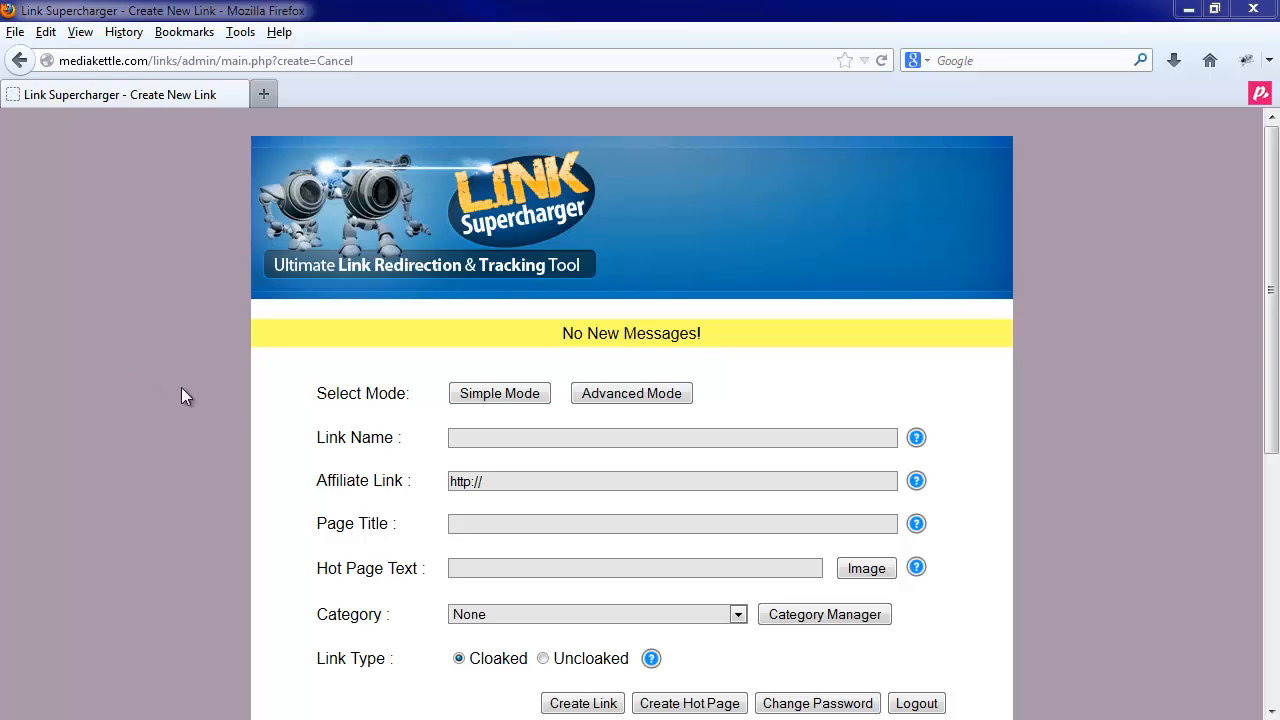
- Add 'My Demo Category' in the Category Manager and return to the Create New Link form
click(824, 615)
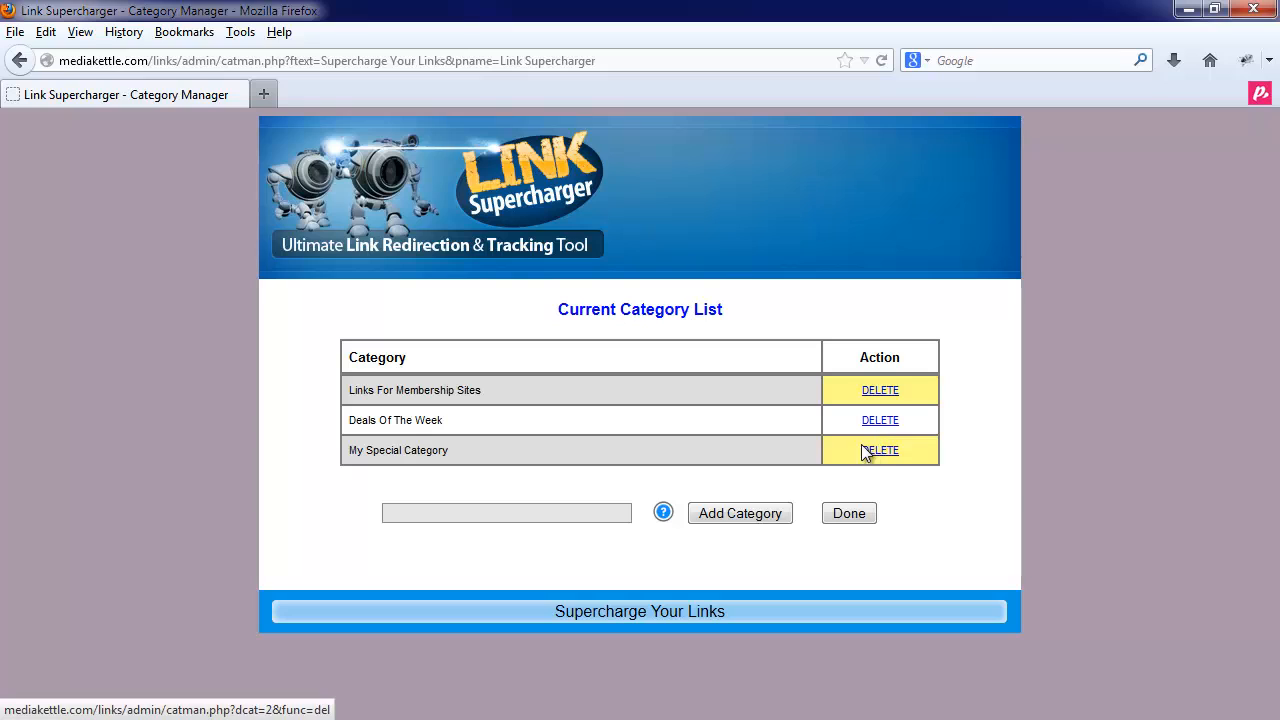
click(502, 520)
text(My )
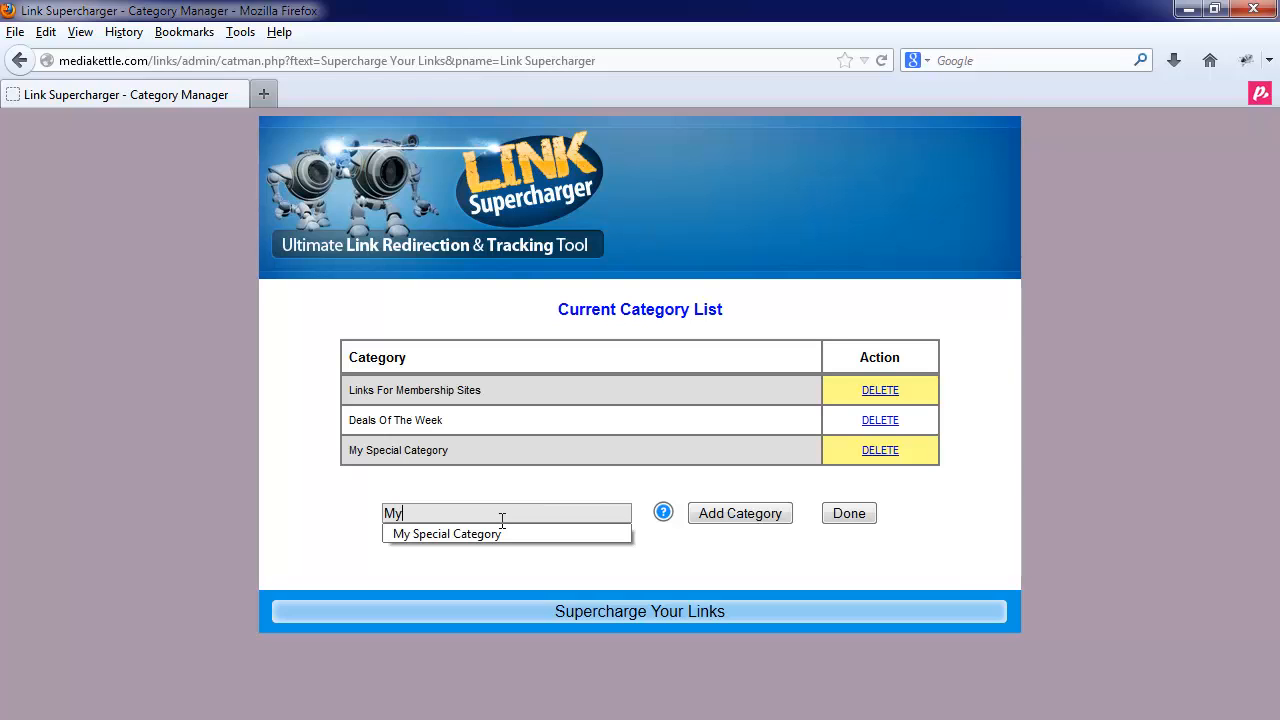
text(D)
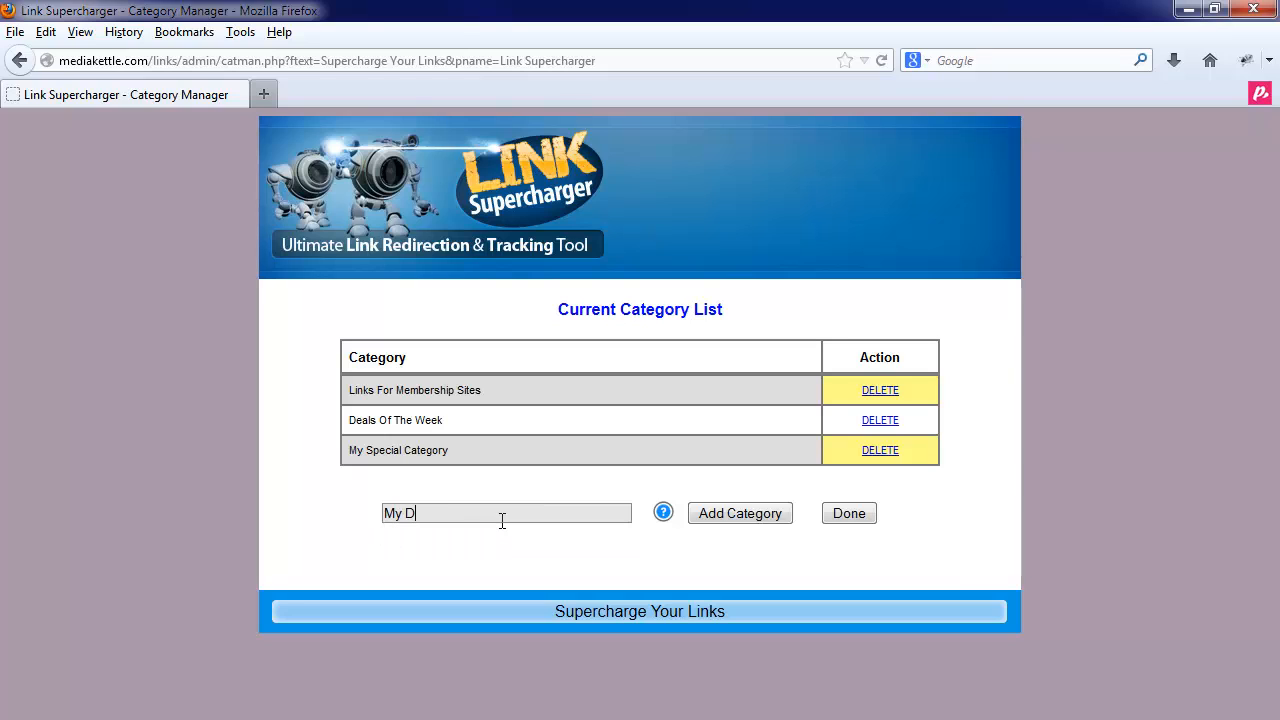
text(emo Cateog)
key(BackSpace)
key(BackSpace)
text(gory)
click(730, 514)
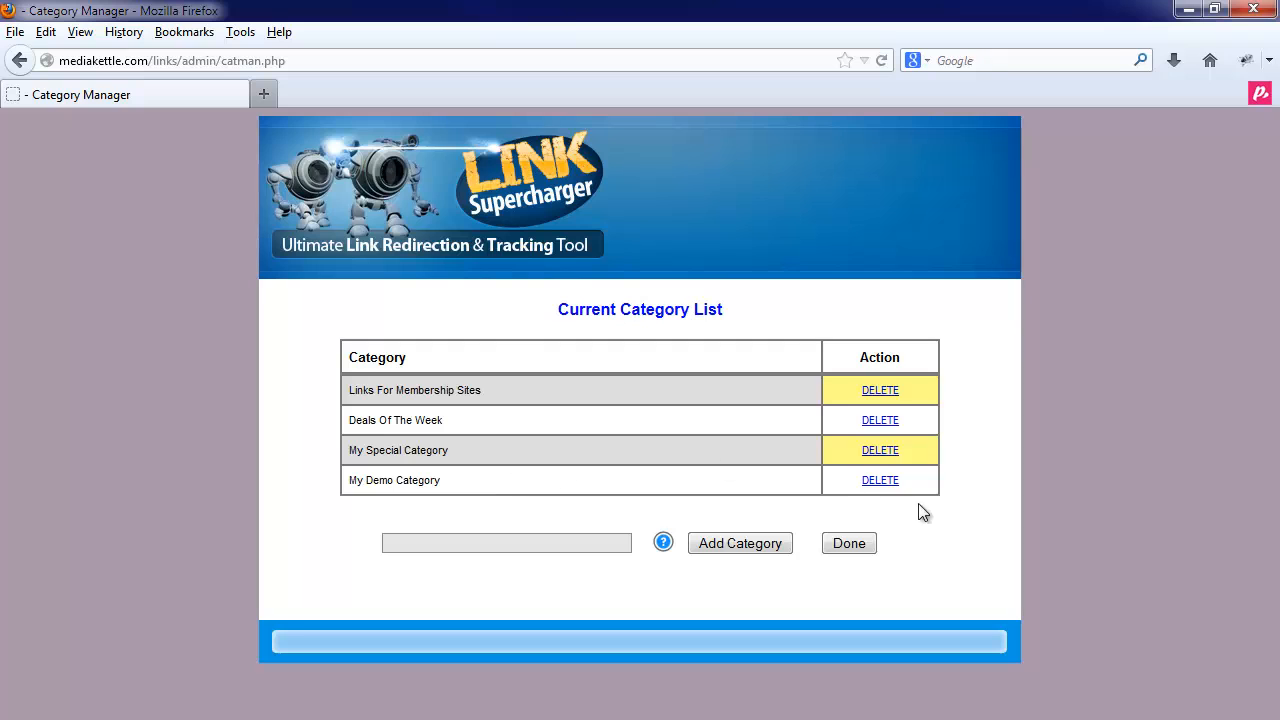
click(841, 548)
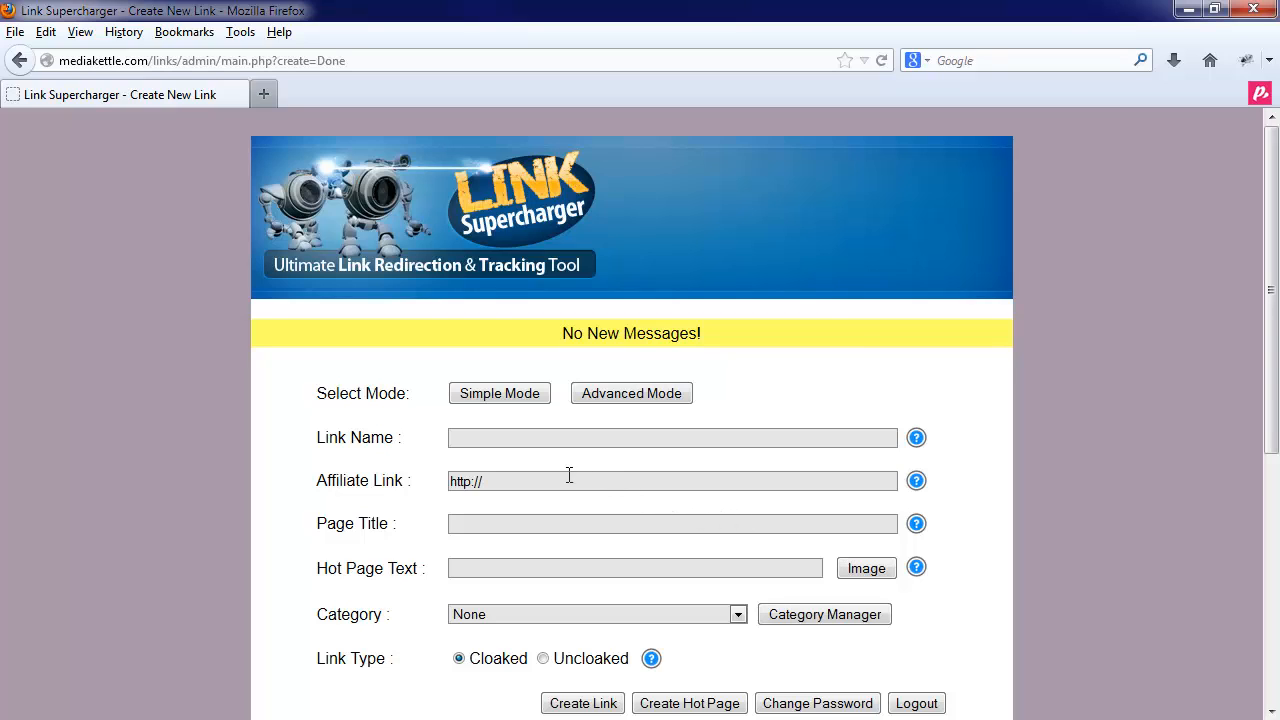
click(489, 438)
text(Demo)
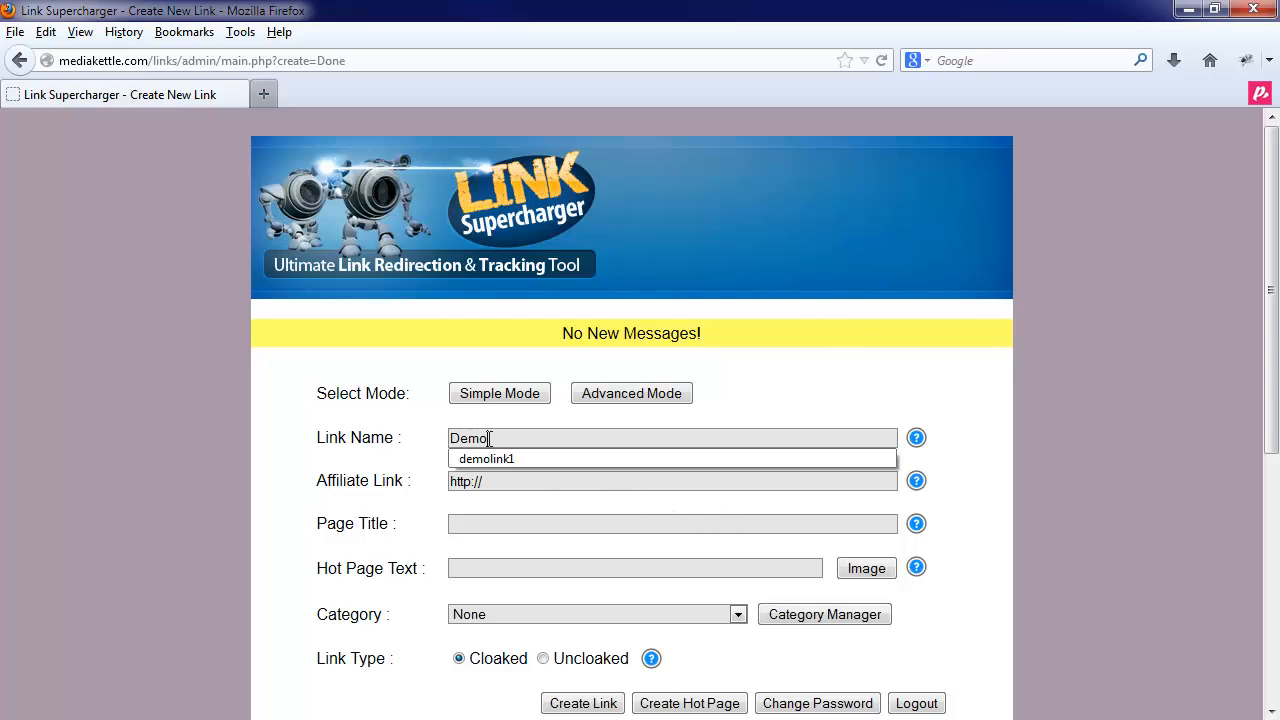
key(Down)
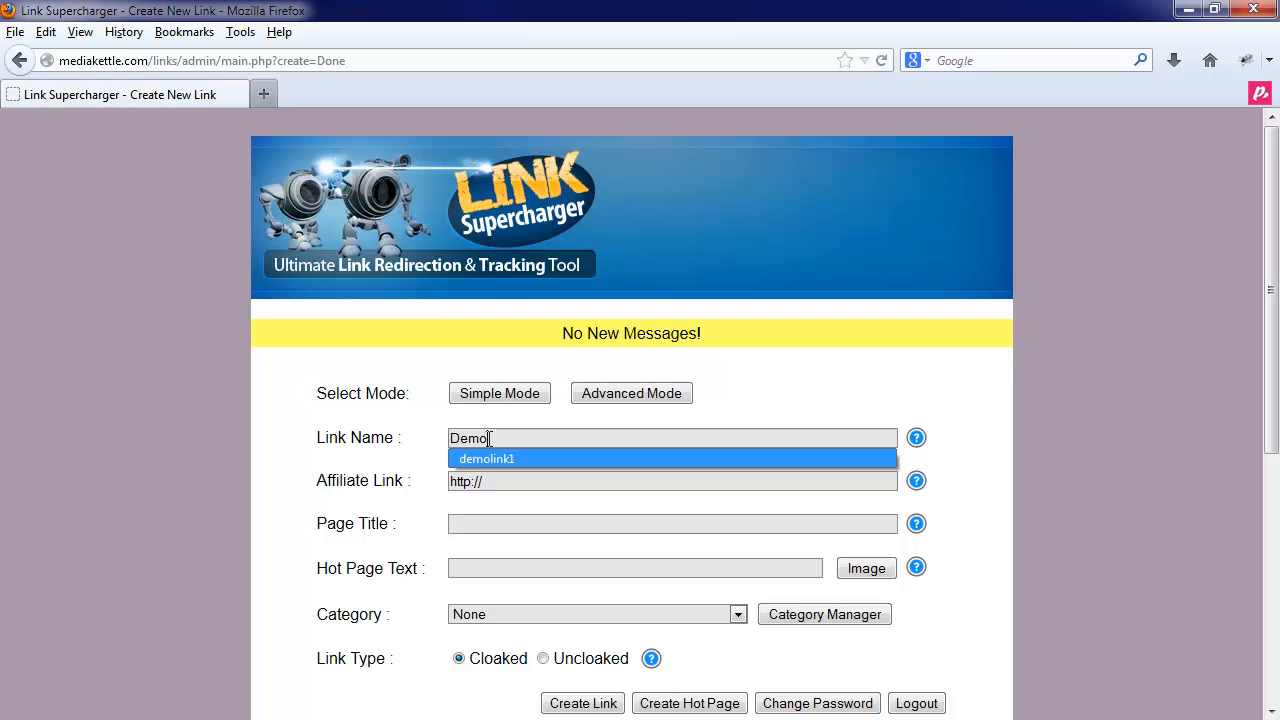
key(Return)
key(BackSpace)
text(2)
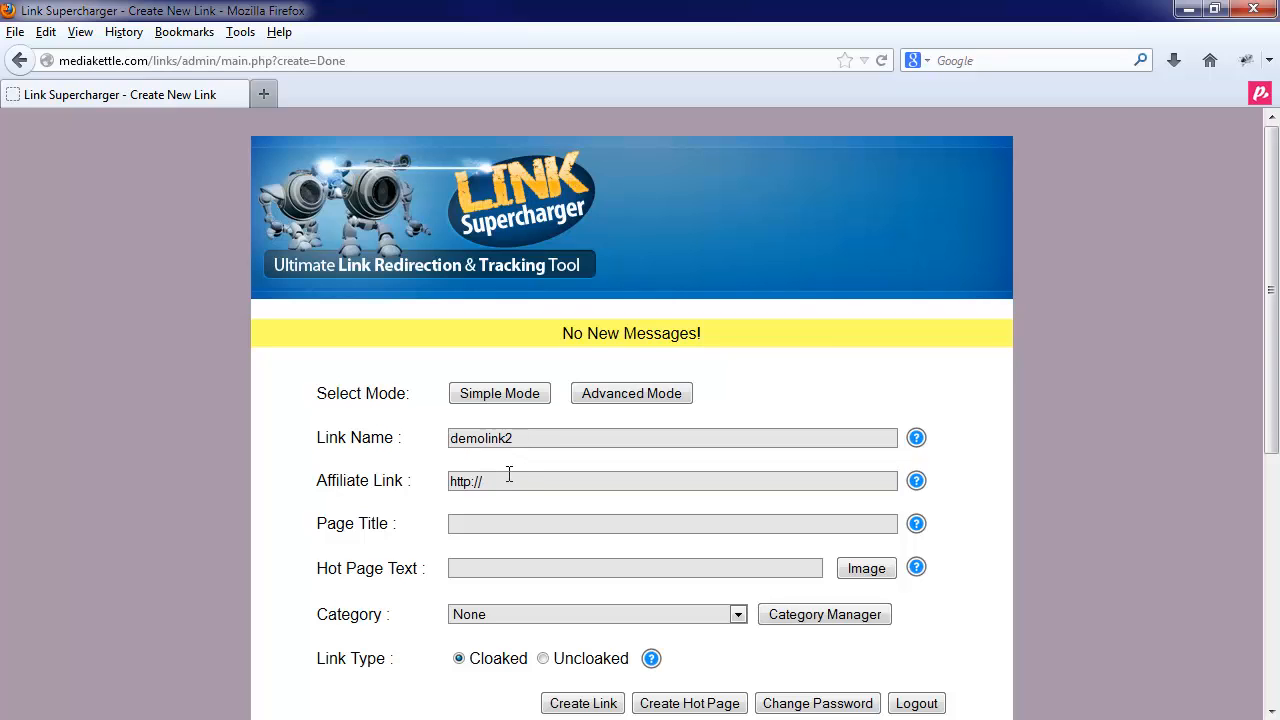
click(509, 480)
text(click)
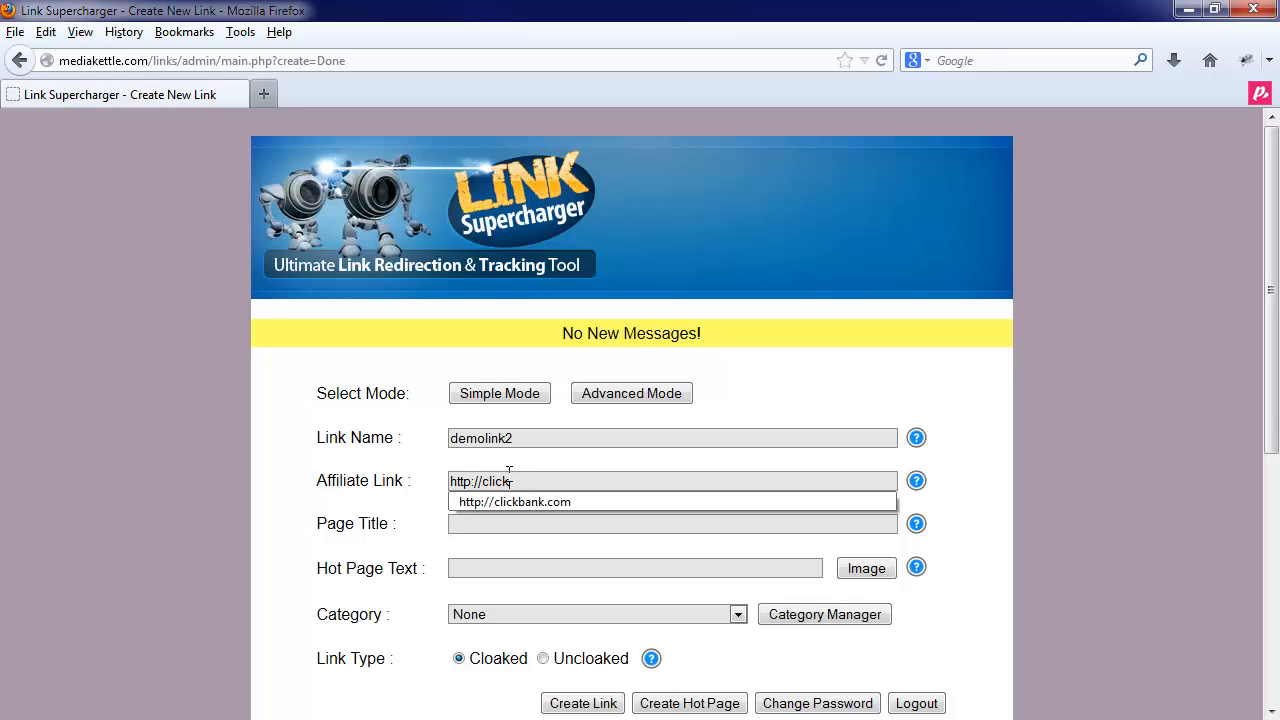
key(Down)
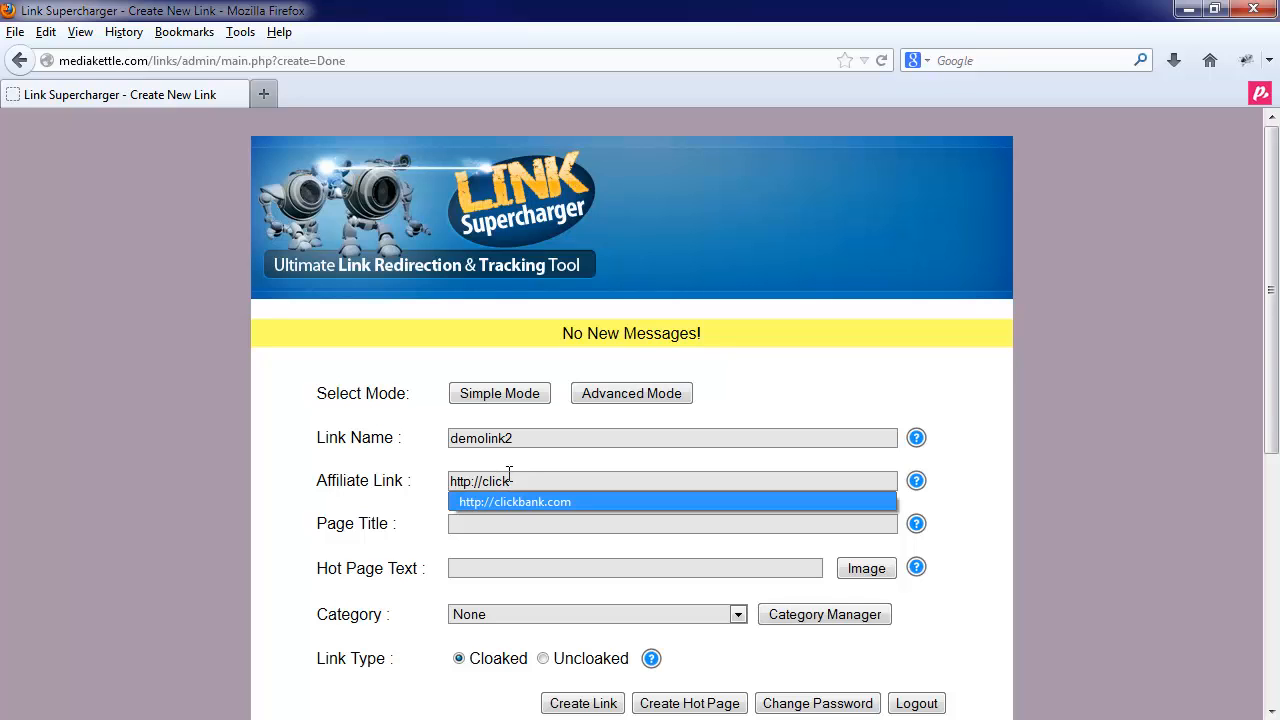
key(Return)
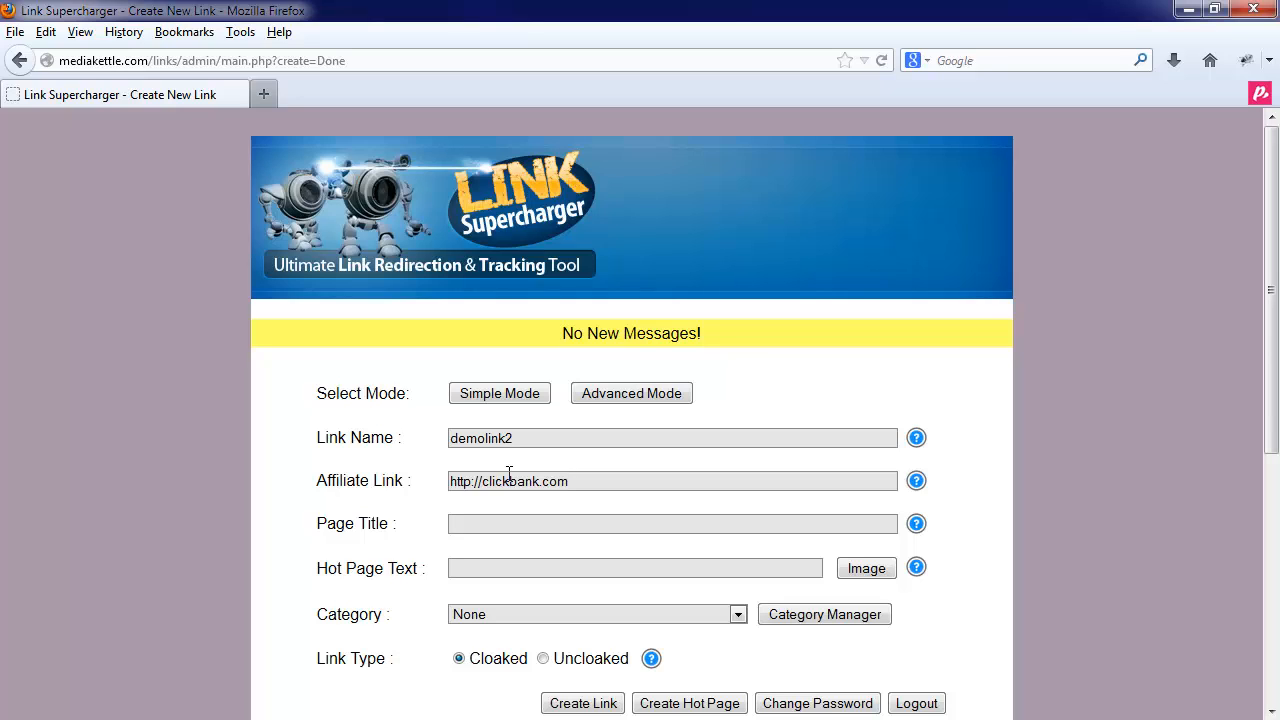
- Enter page title 'Page Title' and hot page text 'My Demo Hot Page Link Clickbank'
click(500, 526)
text(Page Title)
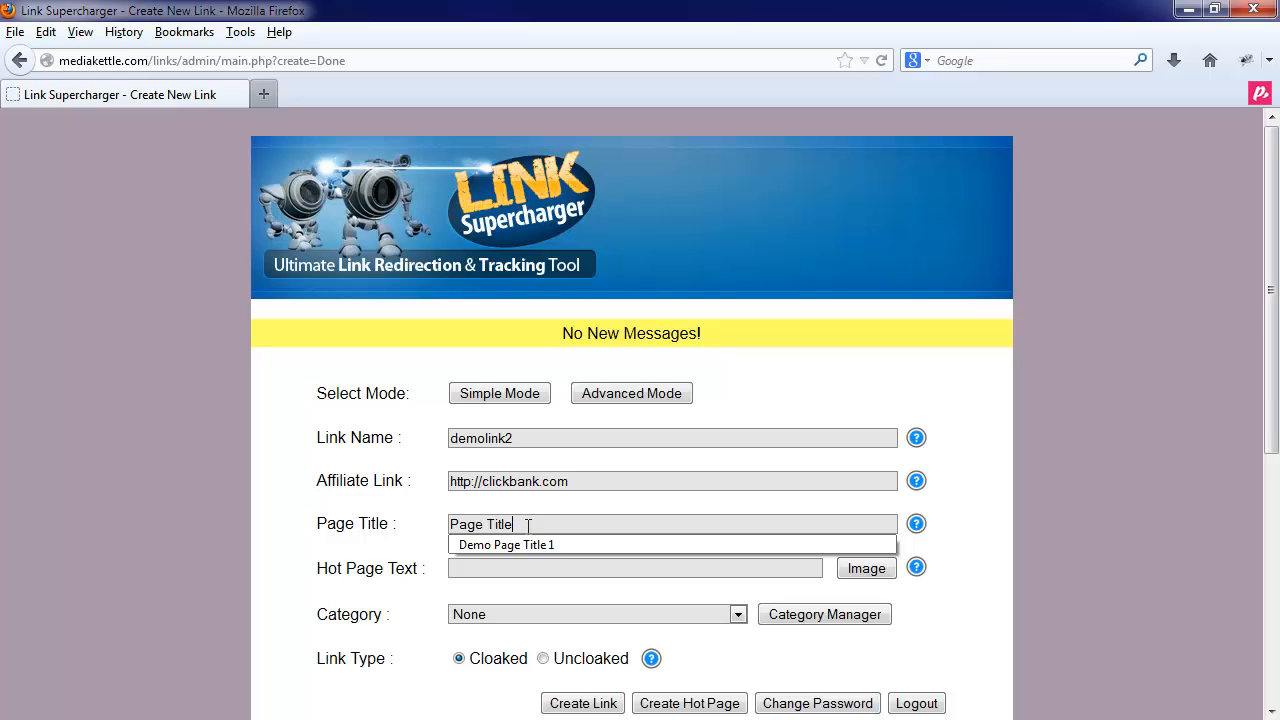
click(499, 568)
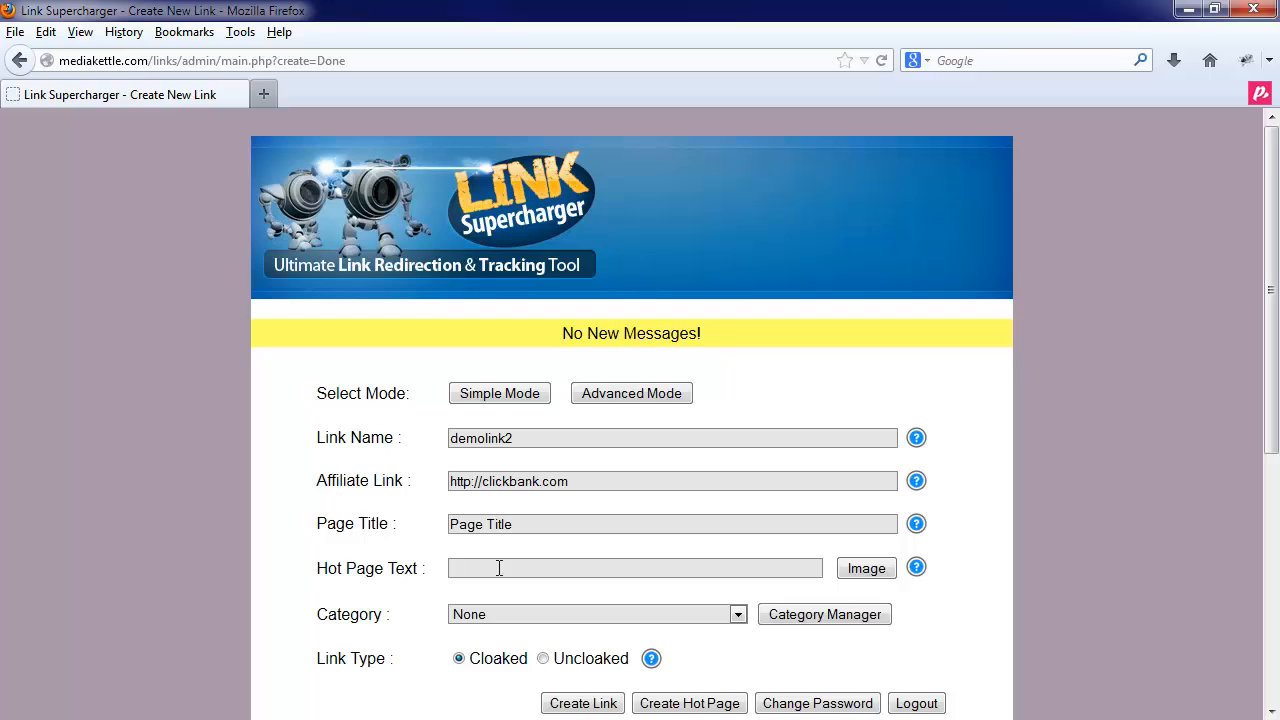
text(My Demo Hot Page Lin)
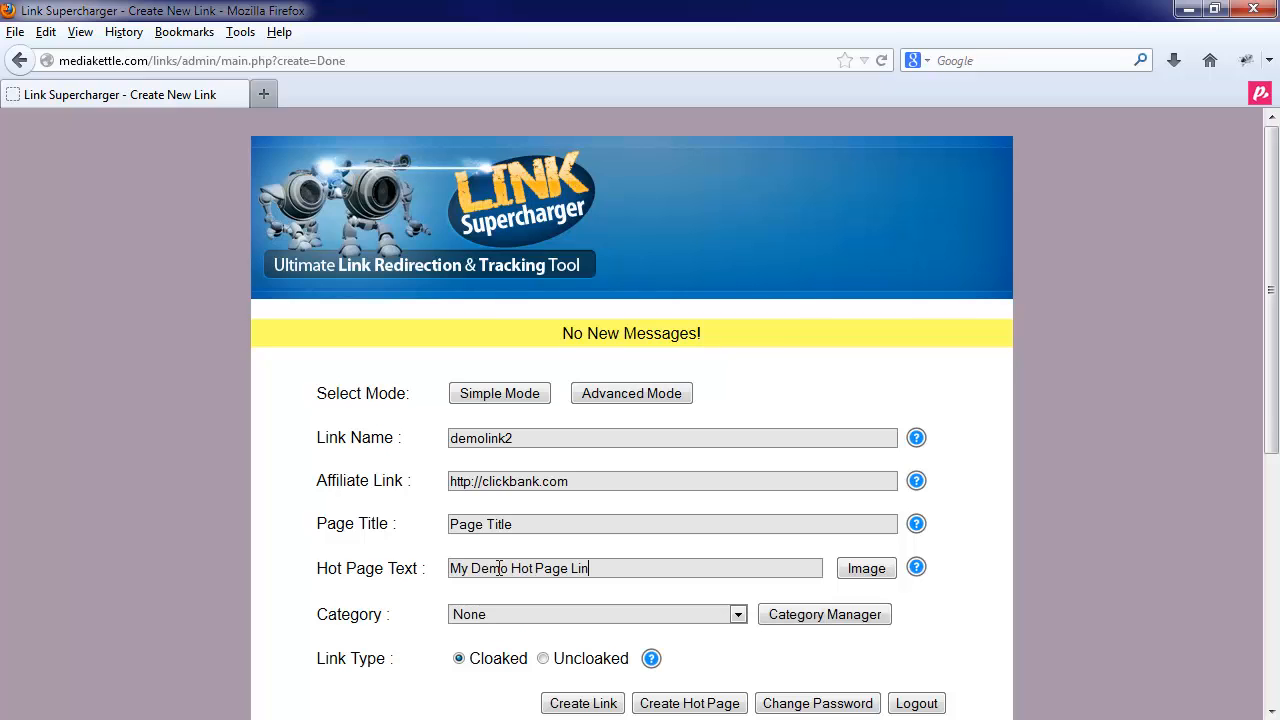
text(k Clickbank)
- File the link under Deals Of The Week and set its type to Uncloaked
click(603, 616)
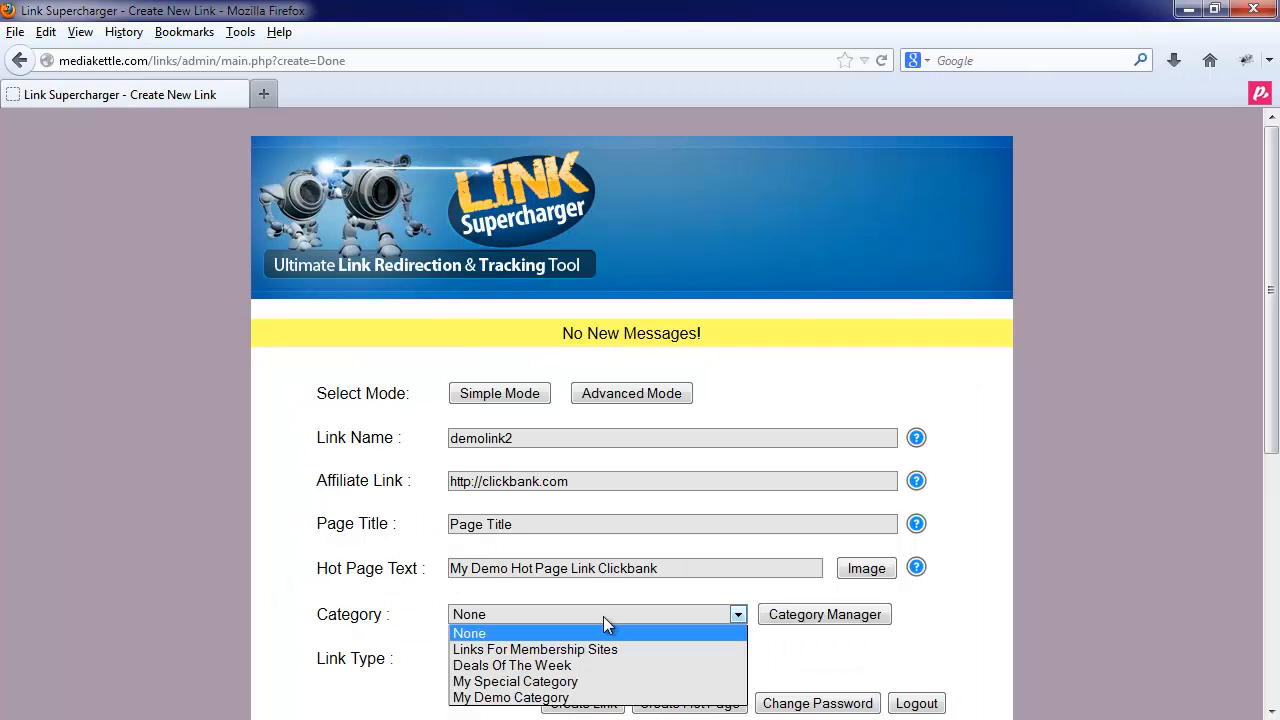
click(543, 668)
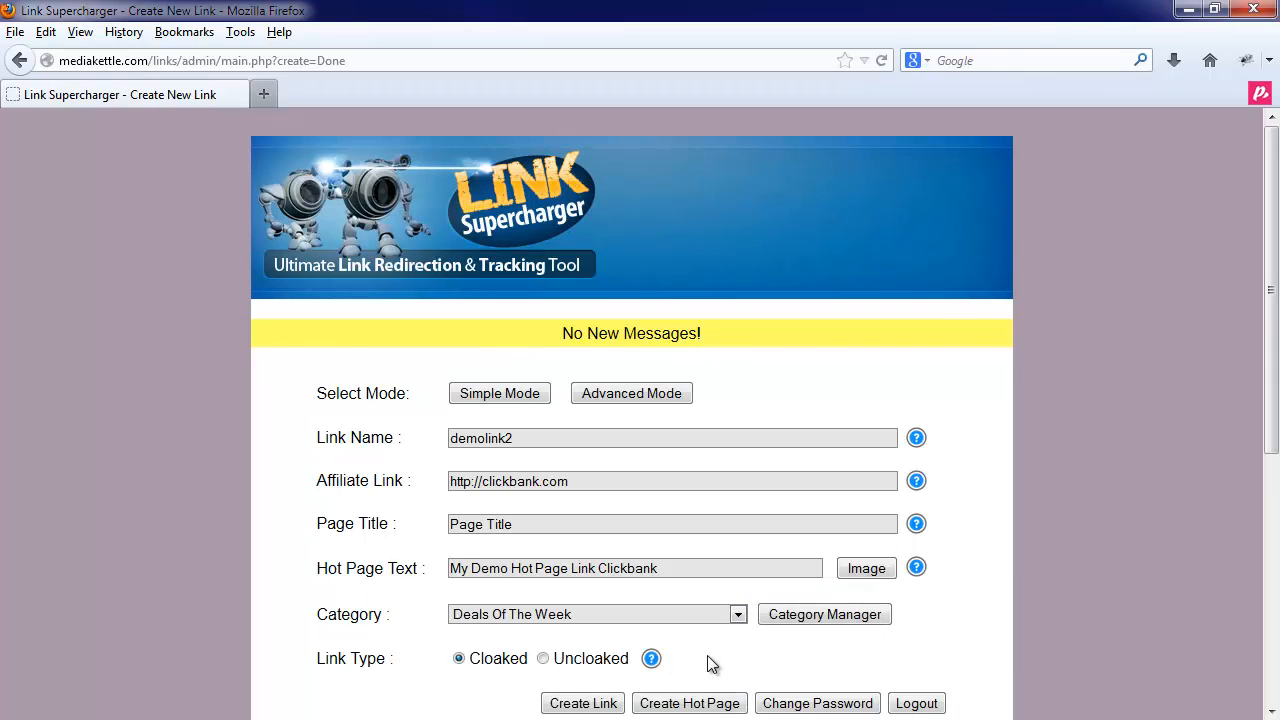
click(543, 660)
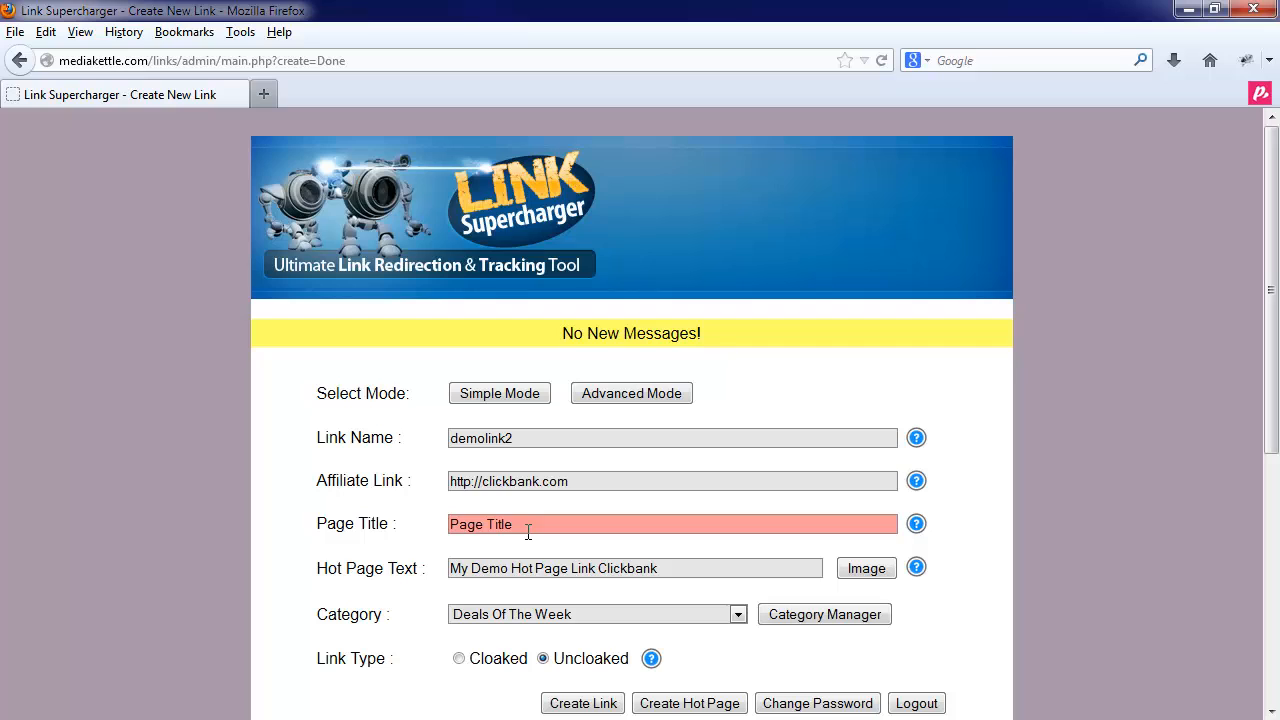
click(566, 704)
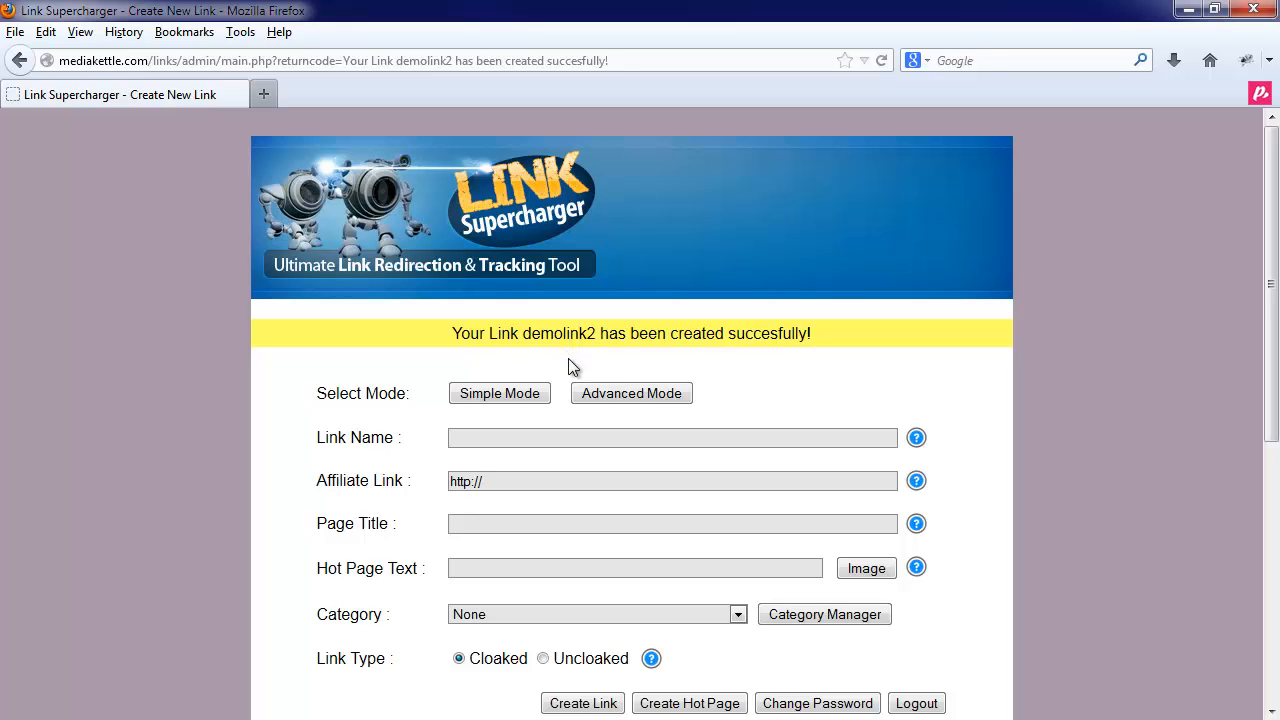
scroll(570, 380, down, 8)
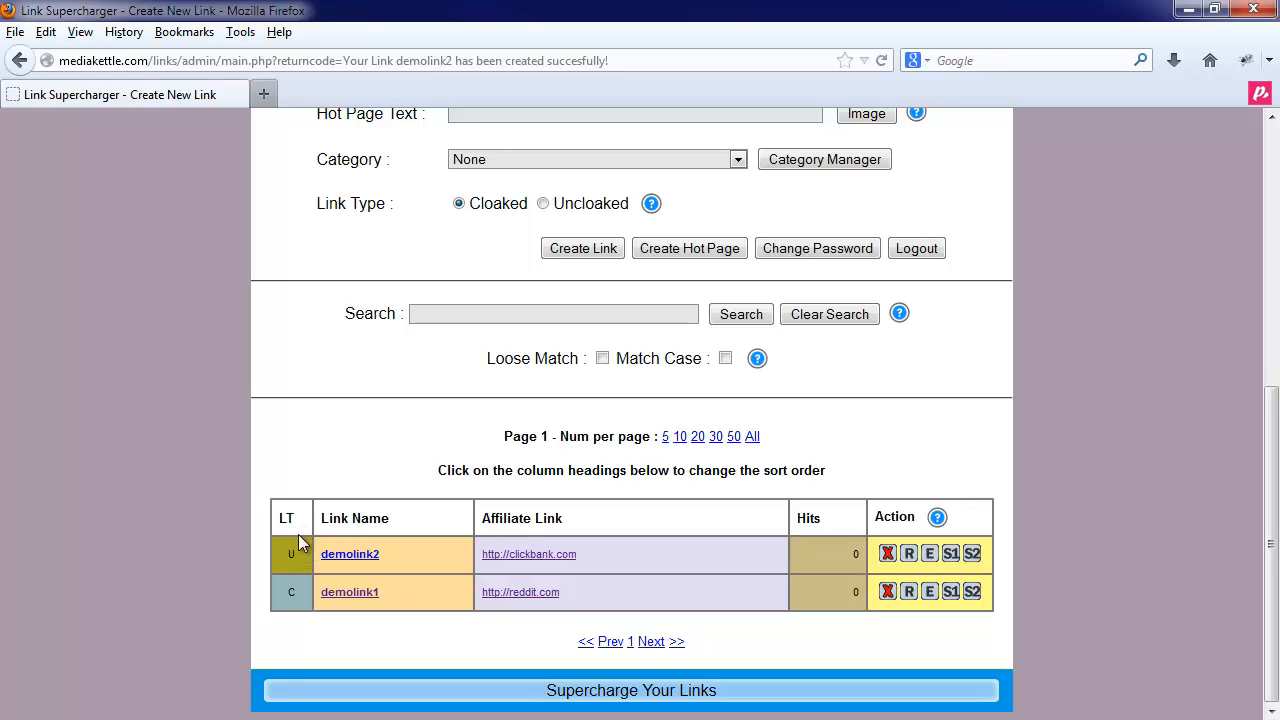
click(376, 516)
click(376, 519)
click(376, 519)
click(376, 519)
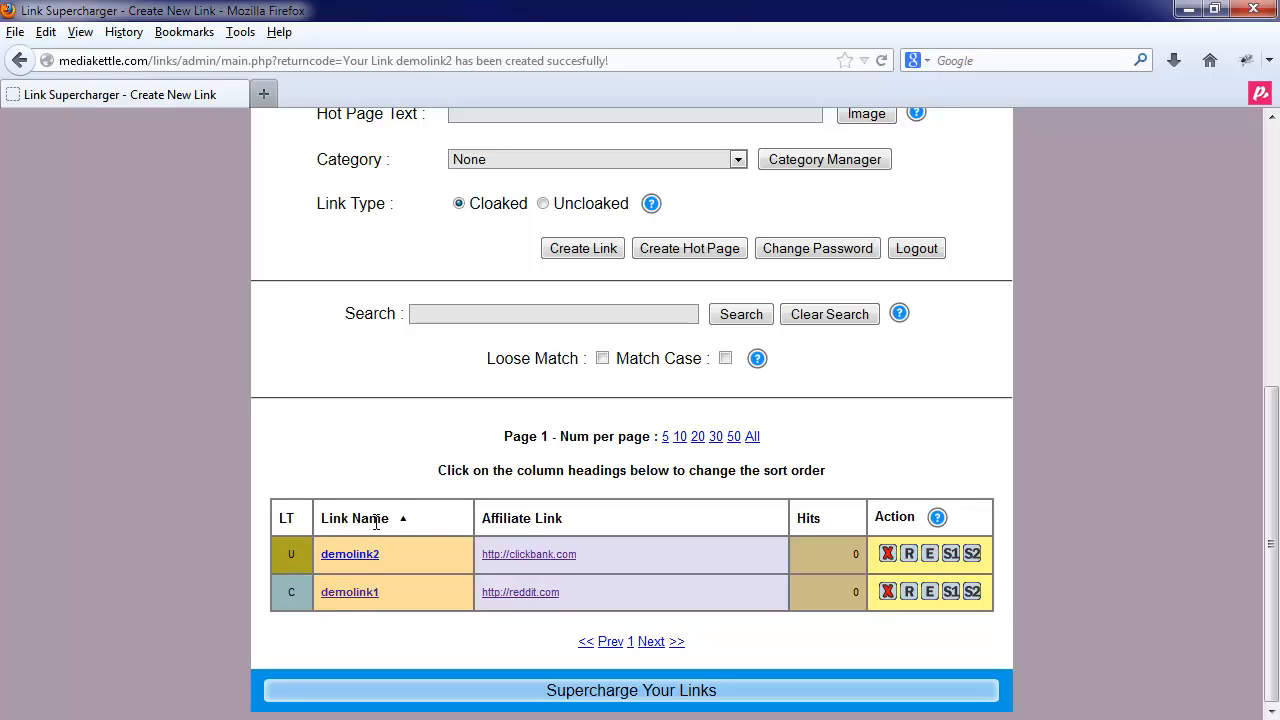
click(546, 519)
click(546, 519)
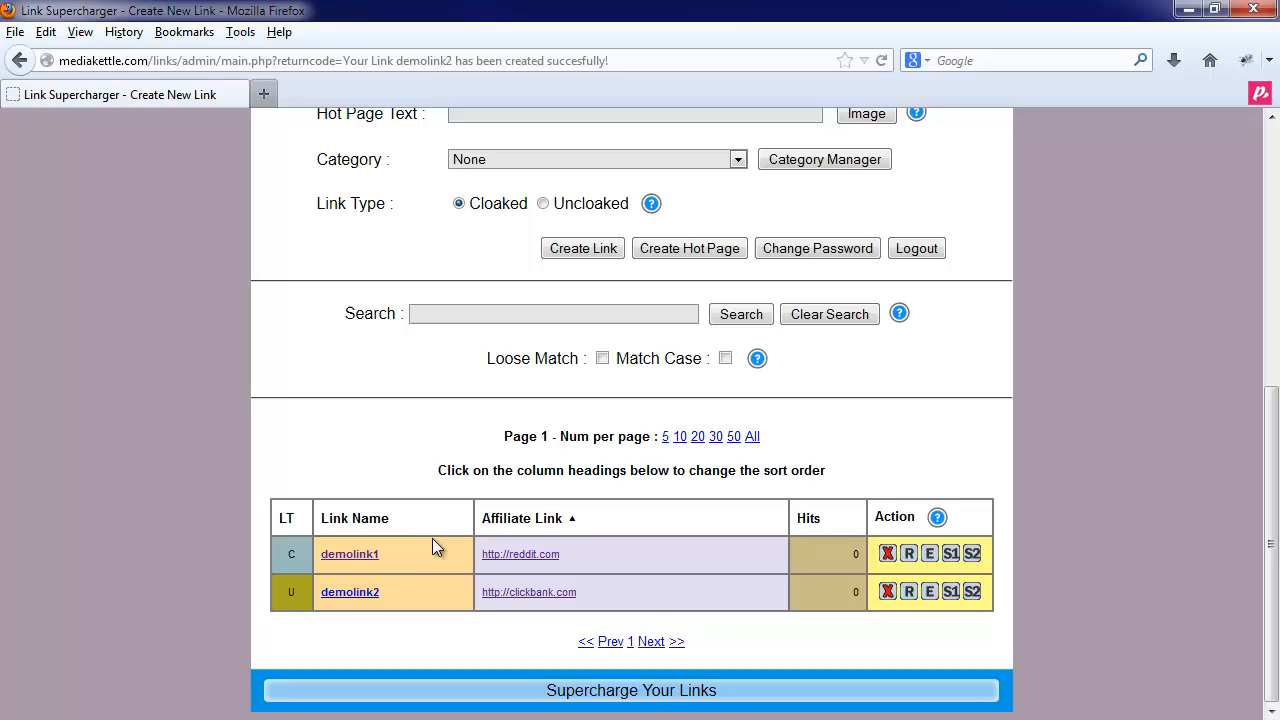
click(383, 520)
click(383, 520)
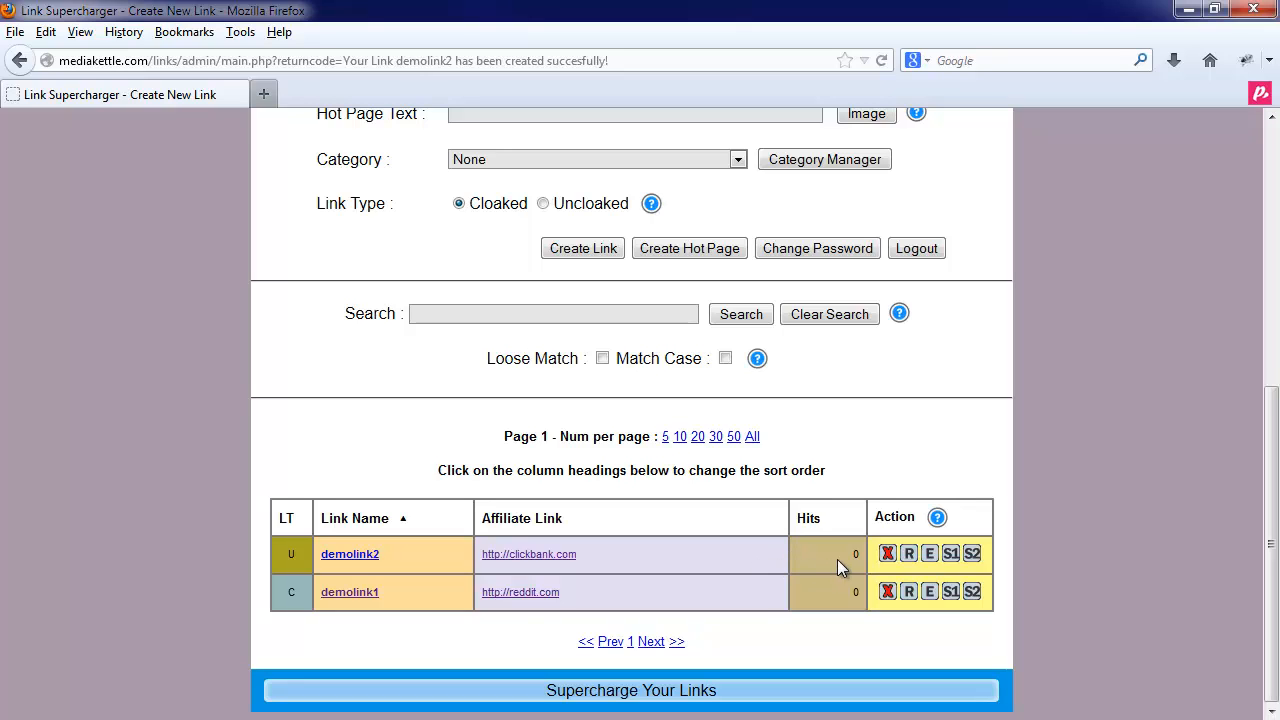
click(951, 556)
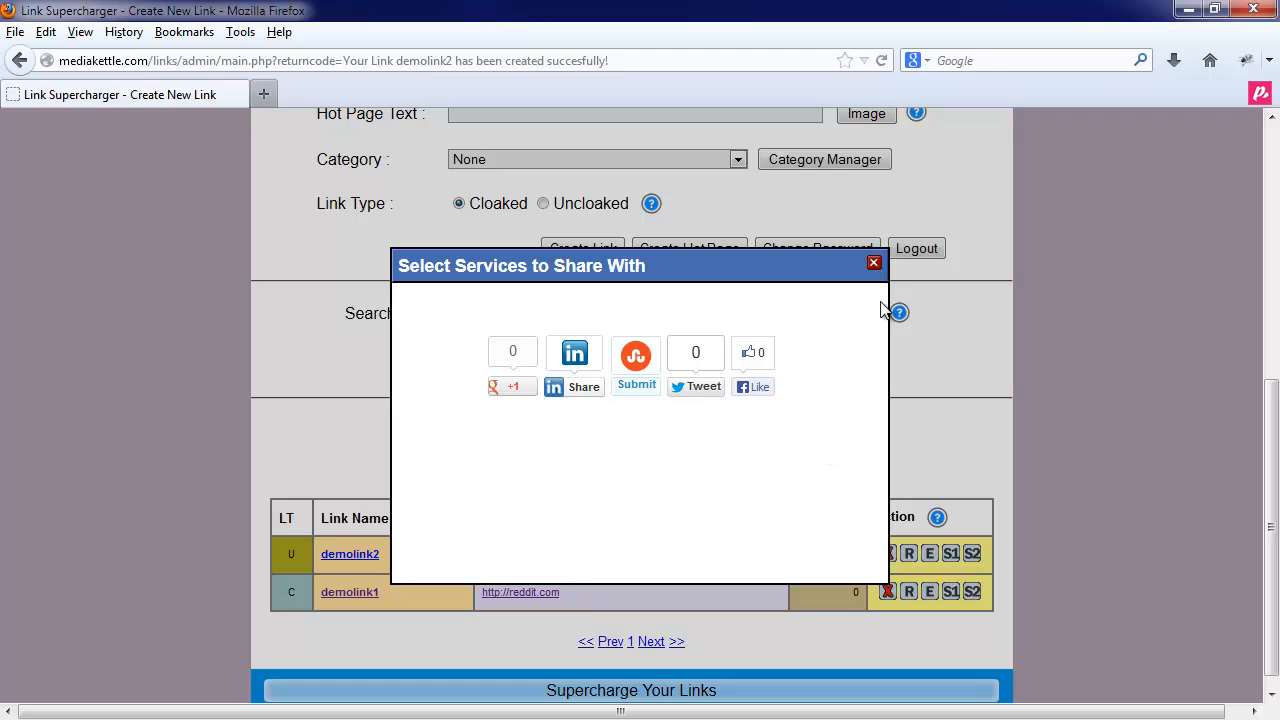
click(874, 263)
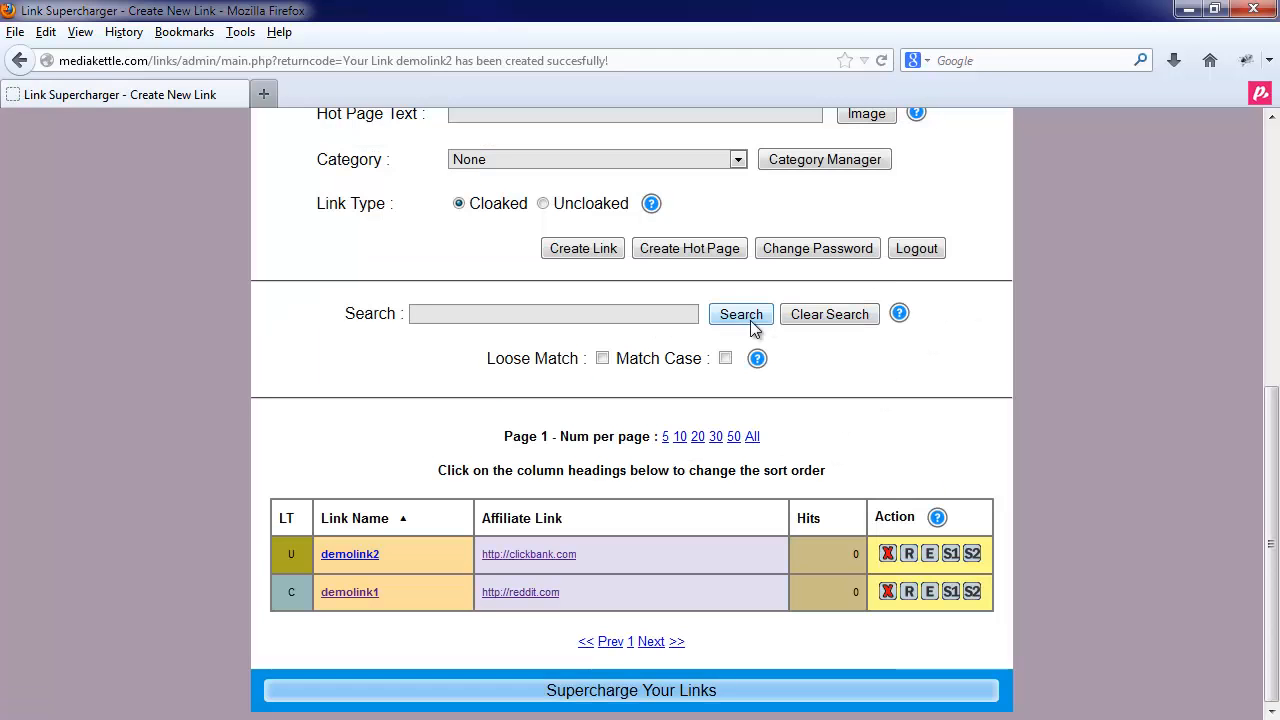
click(360, 560)
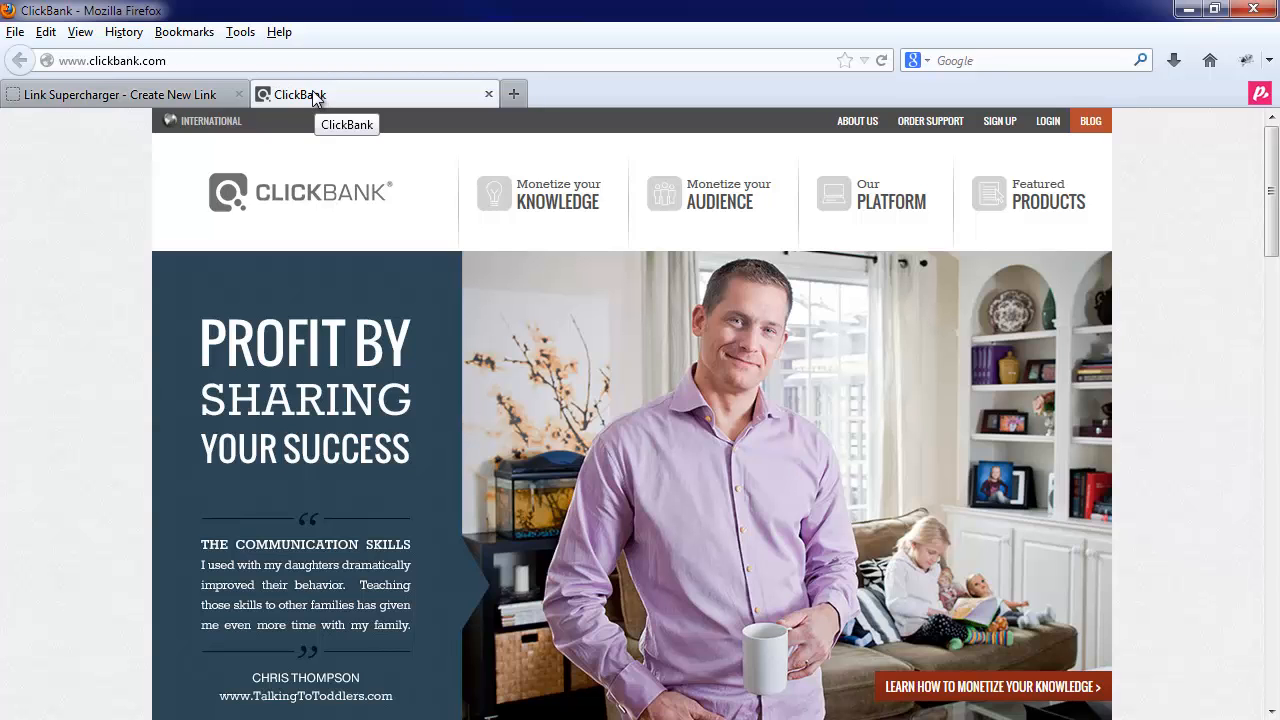
click(177, 94)
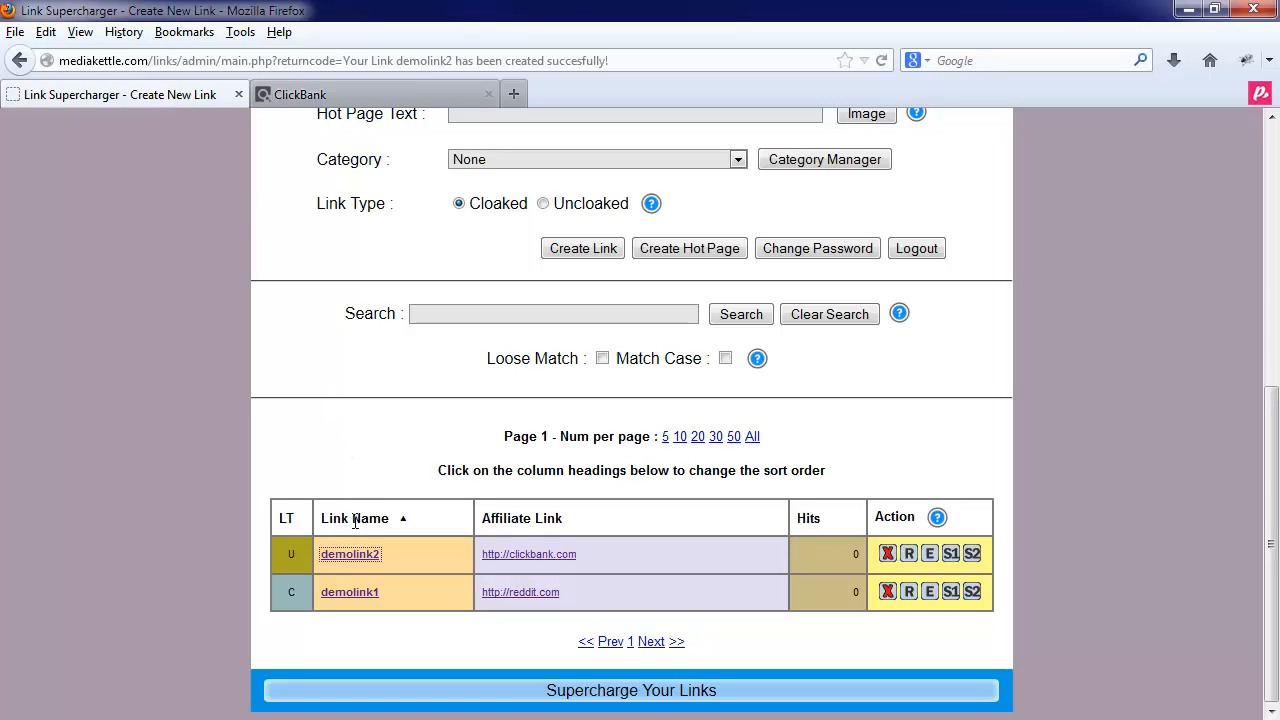
right_click(339, 563)
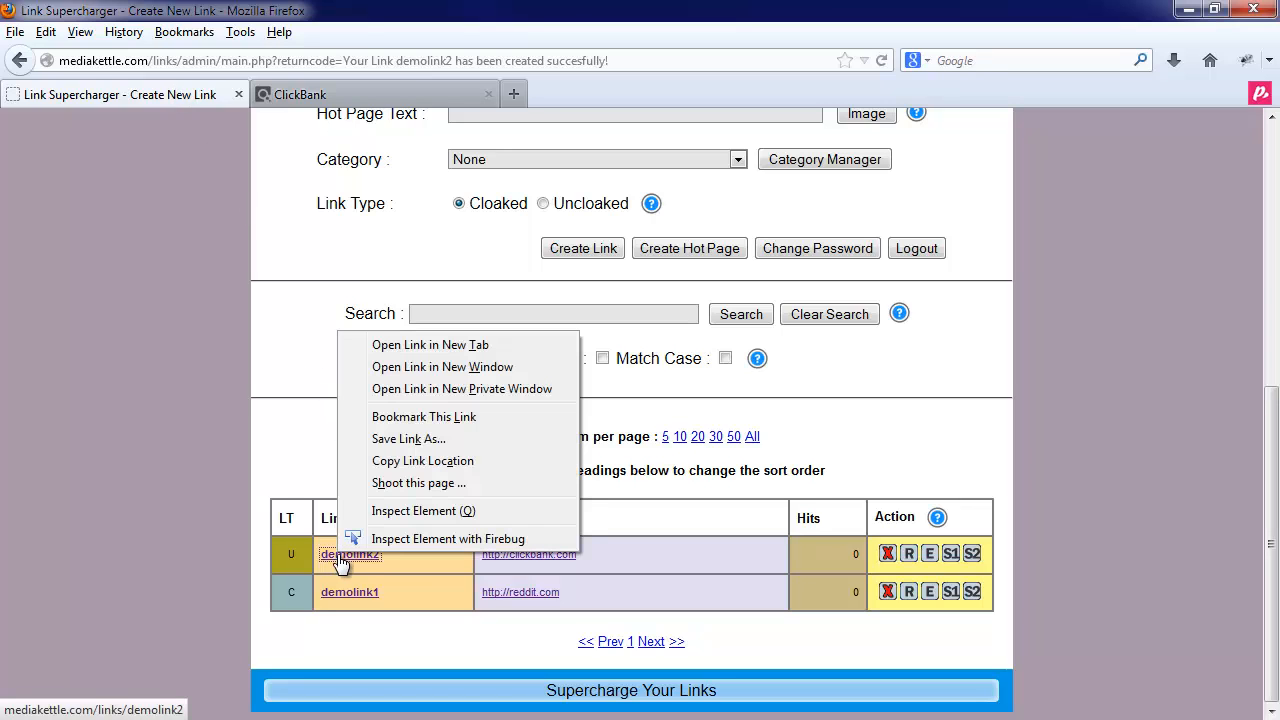
click(420, 461)
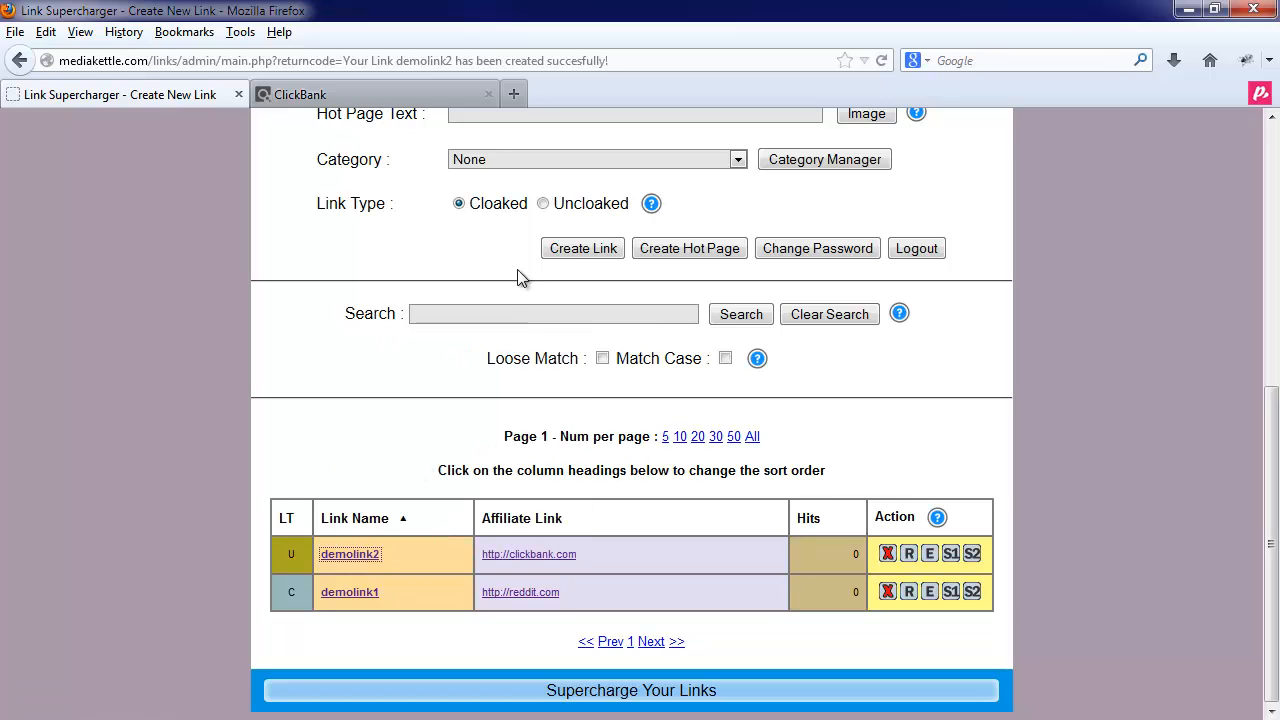
click(515, 92)
right_click(227, 58)
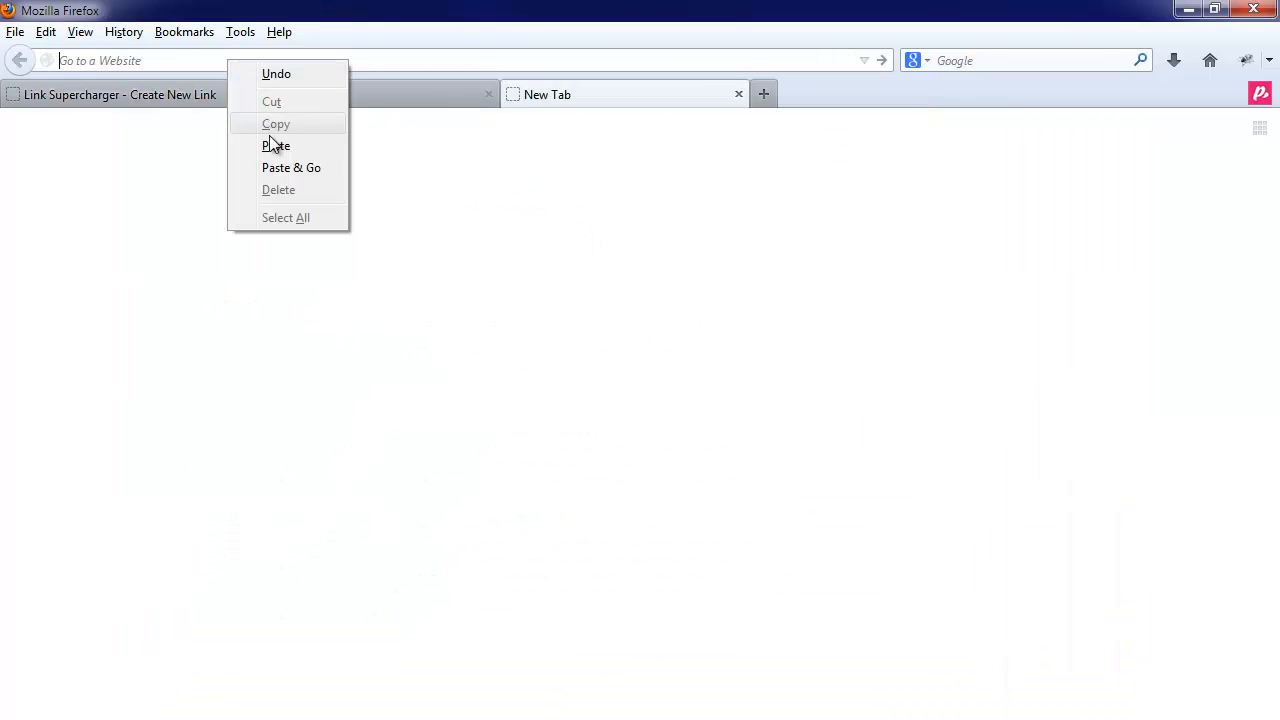
click(272, 146)
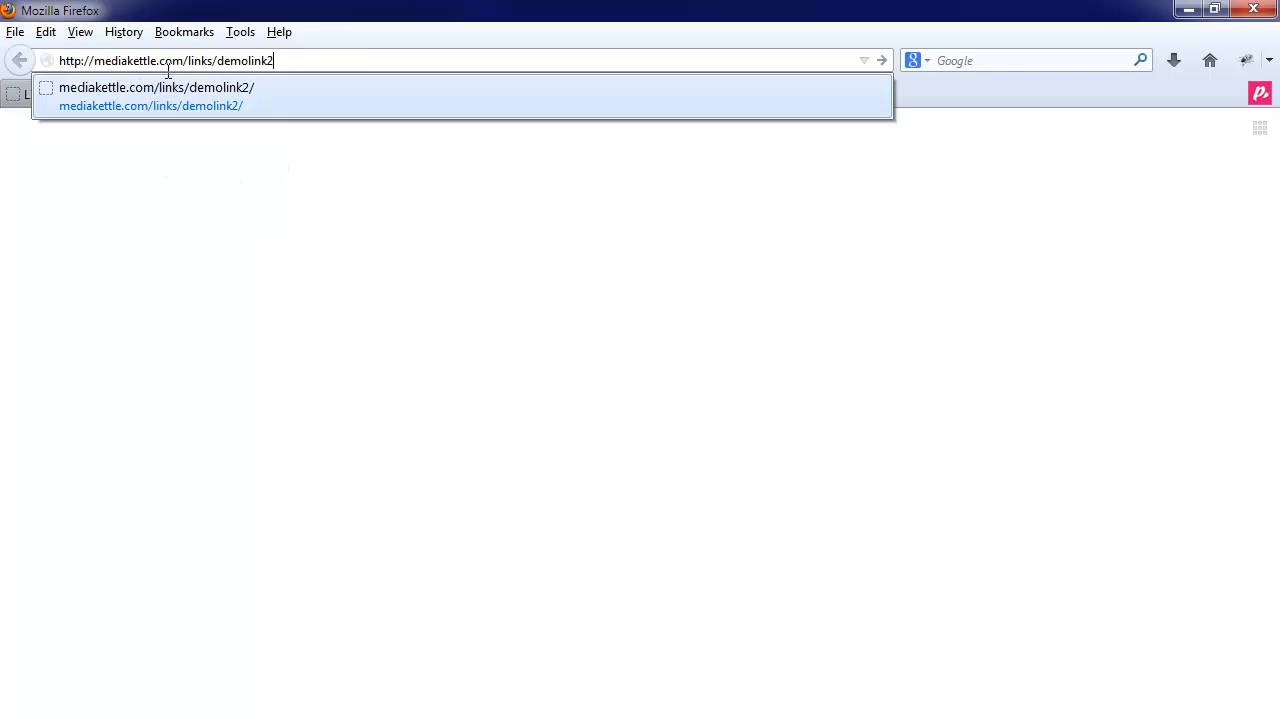
click(288, 57)
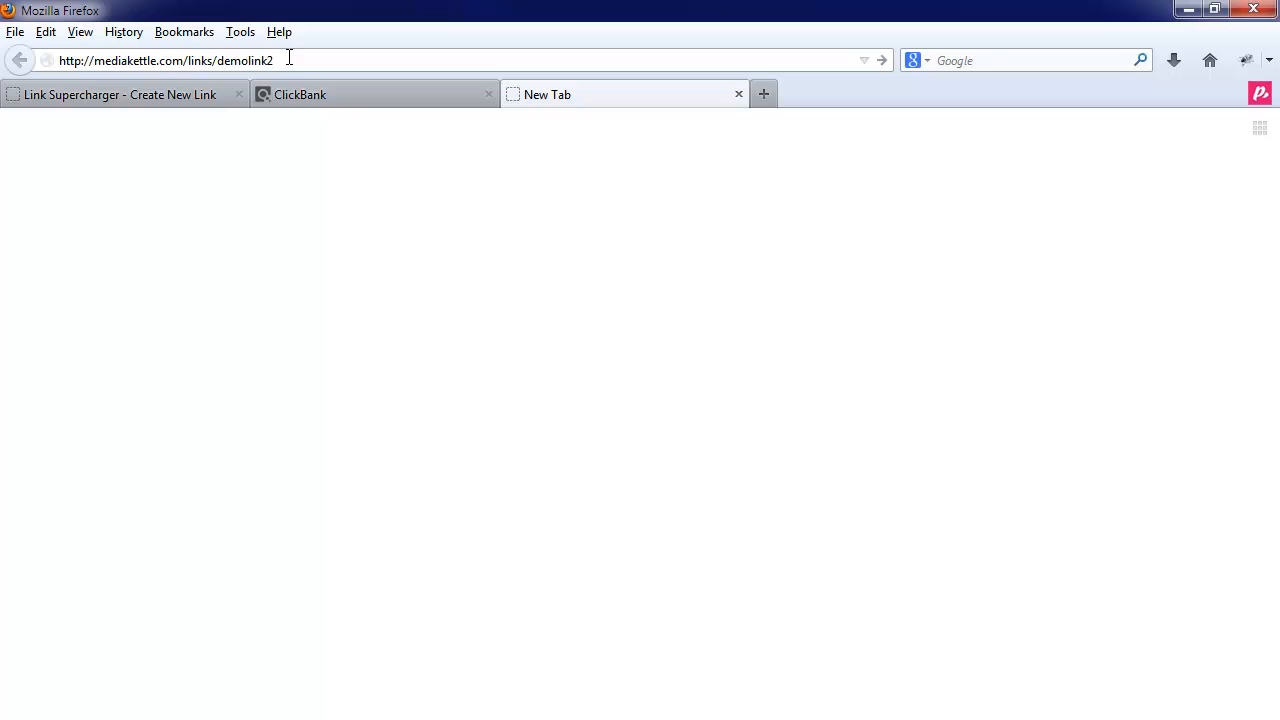
key(Return)
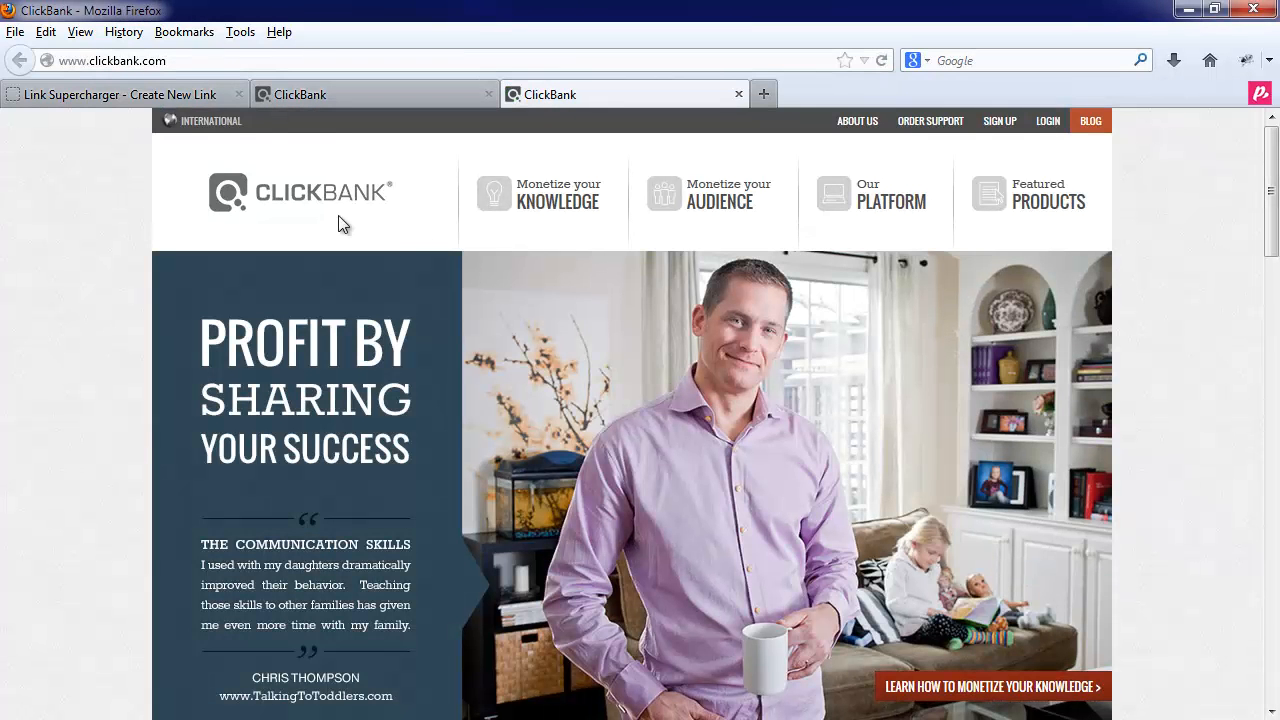
click(175, 92)
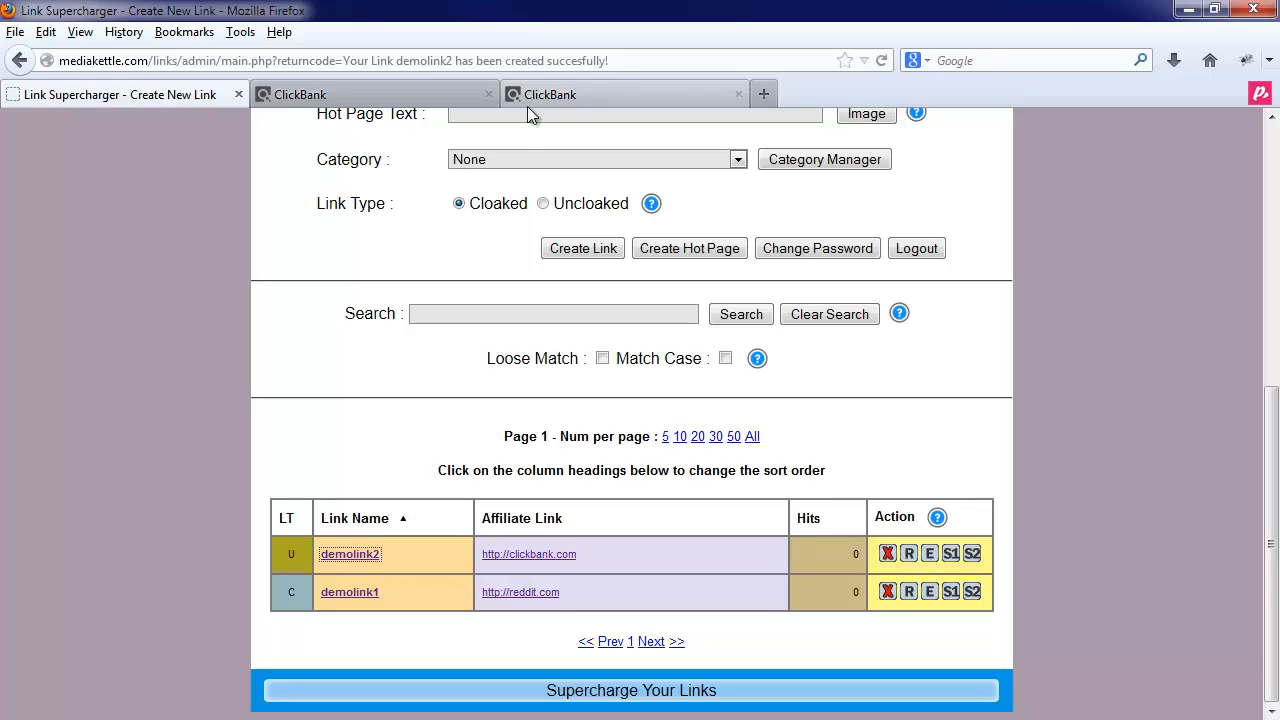
click(489, 94)
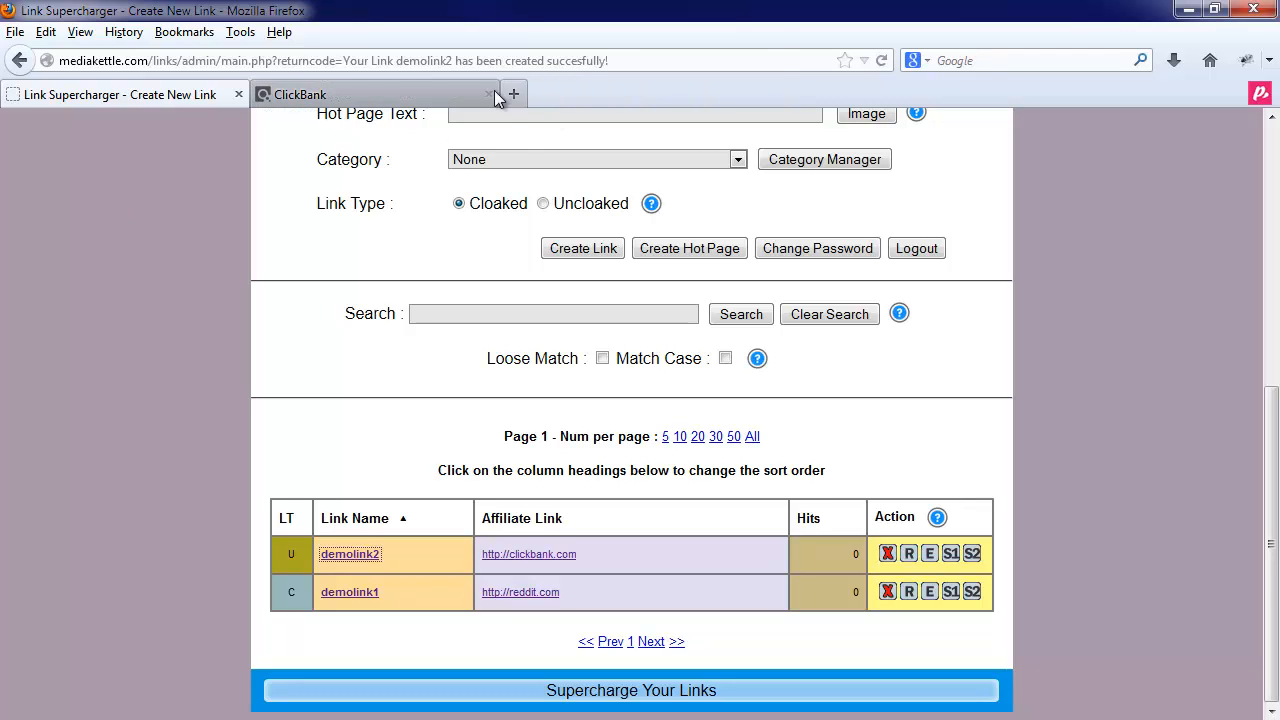
click(489, 94)
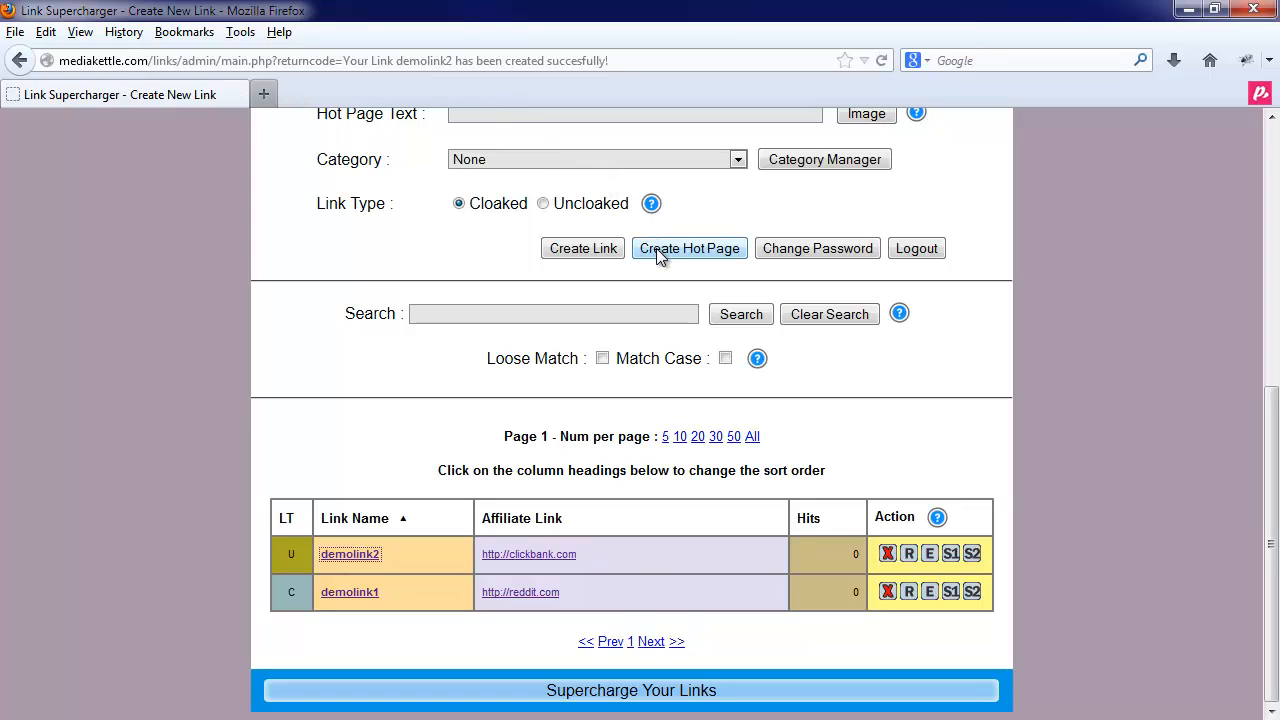
- Open the Create Hot Links Page form and scroll through its fields
scroll(551, 274, up, 4)
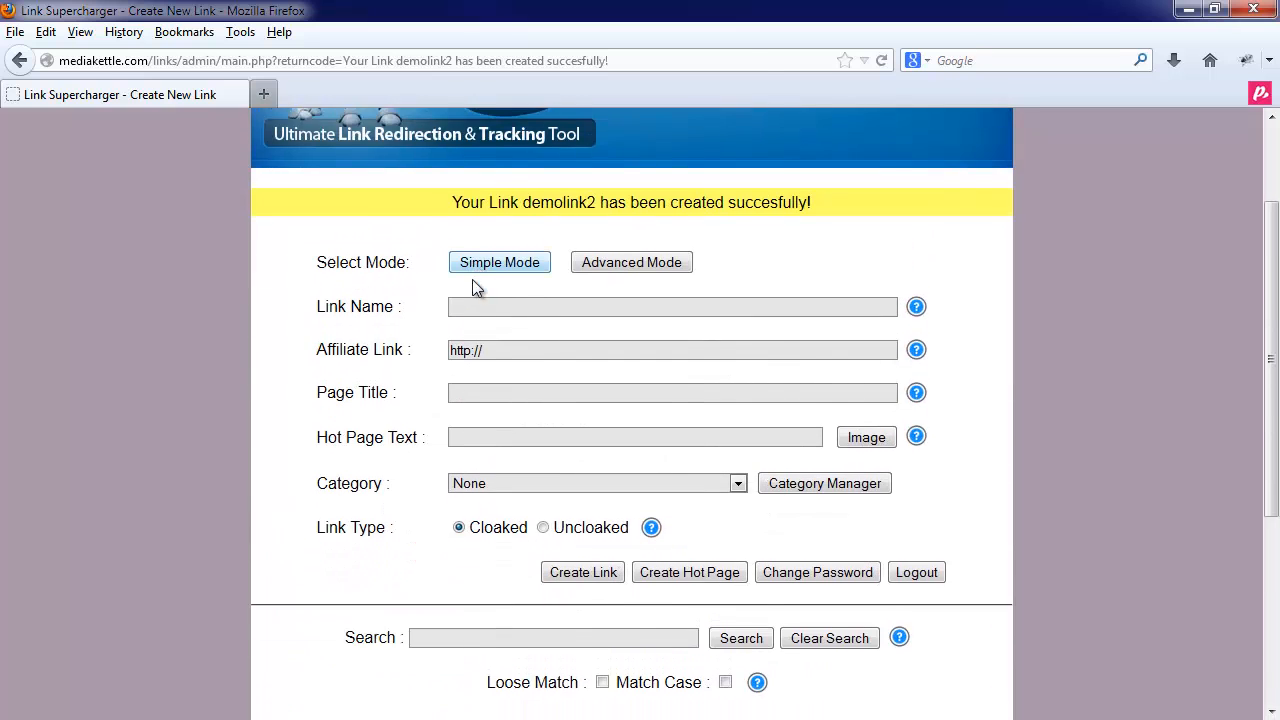
scroll(471, 284, down, 3)
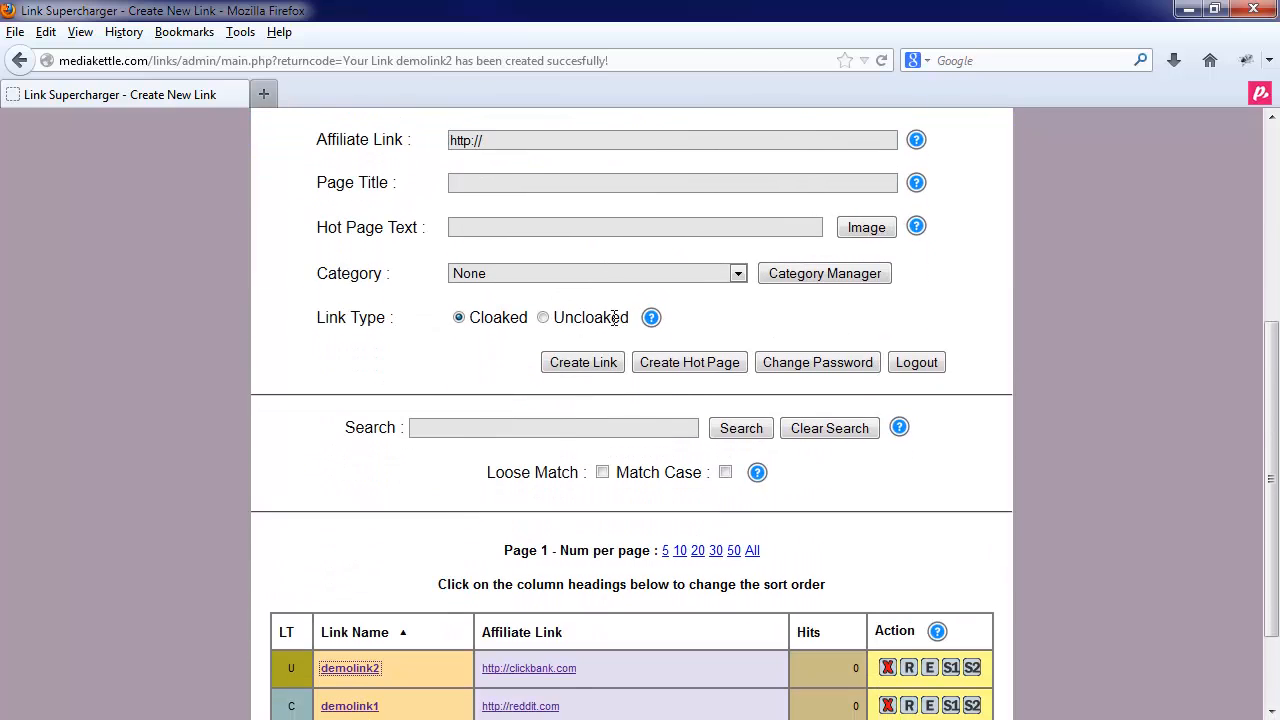
click(679, 366)
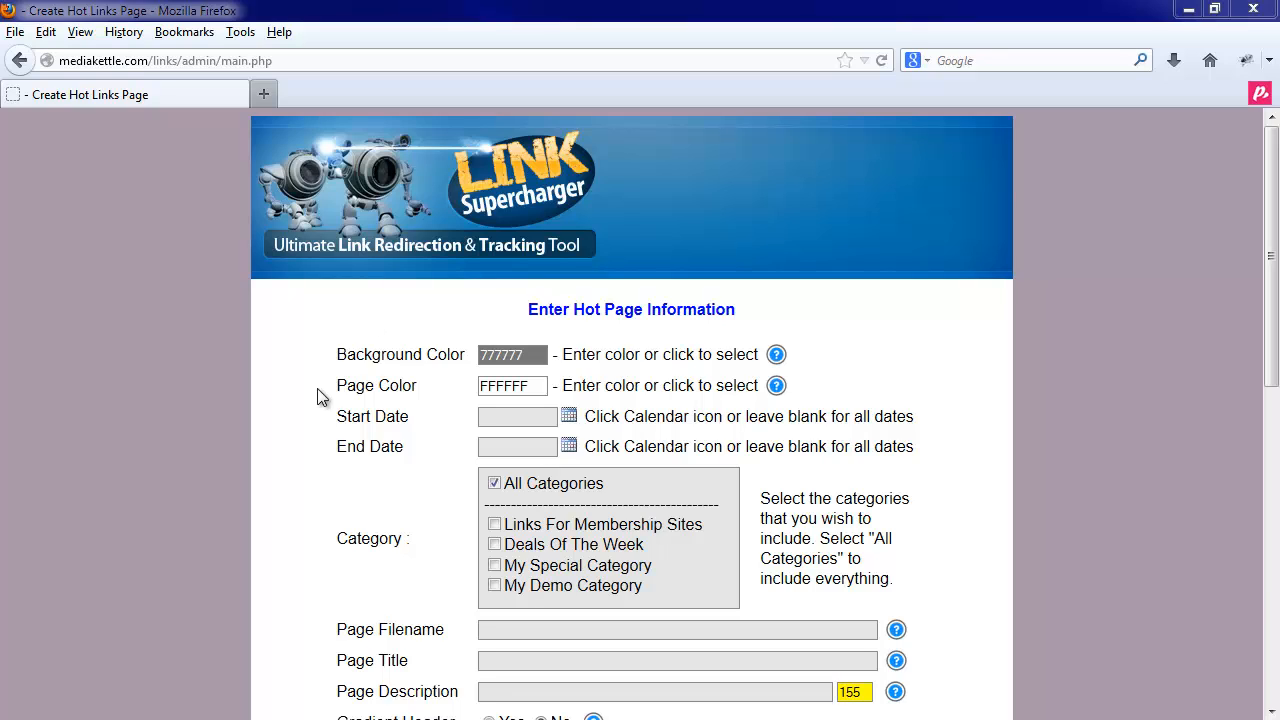
scroll(317, 394, down, 10)
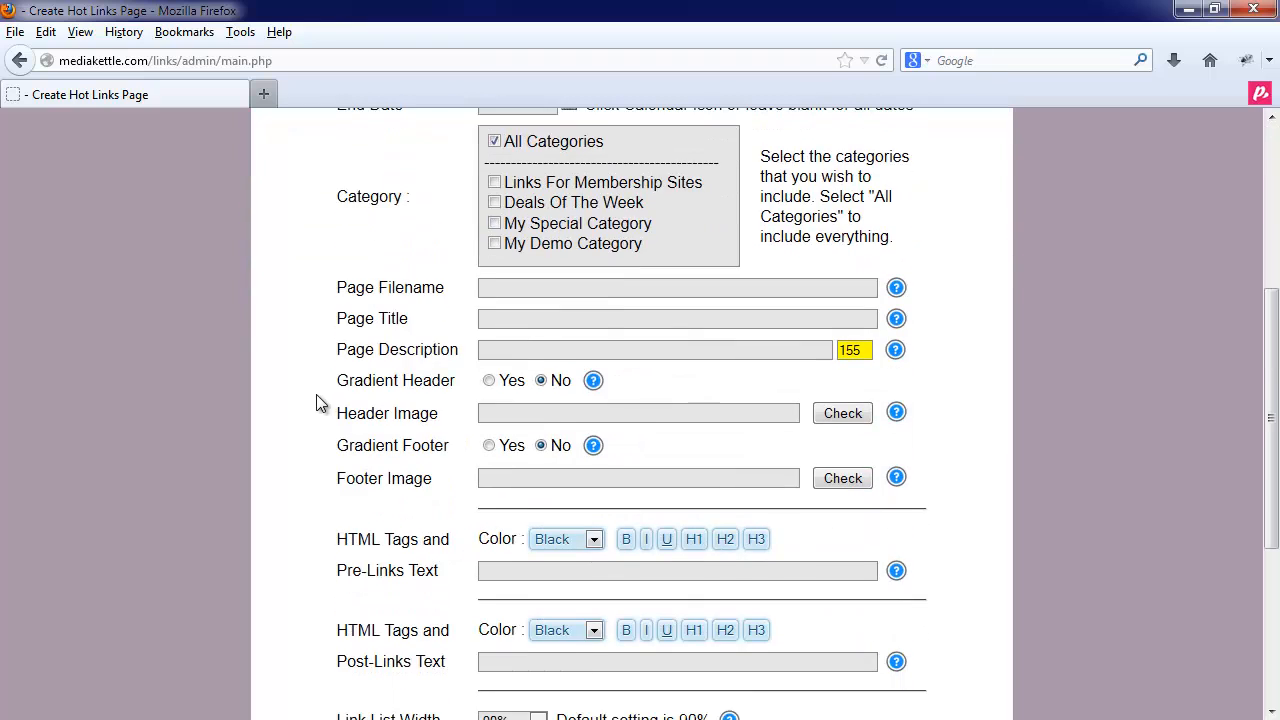
scroll(316, 403, down, 1)
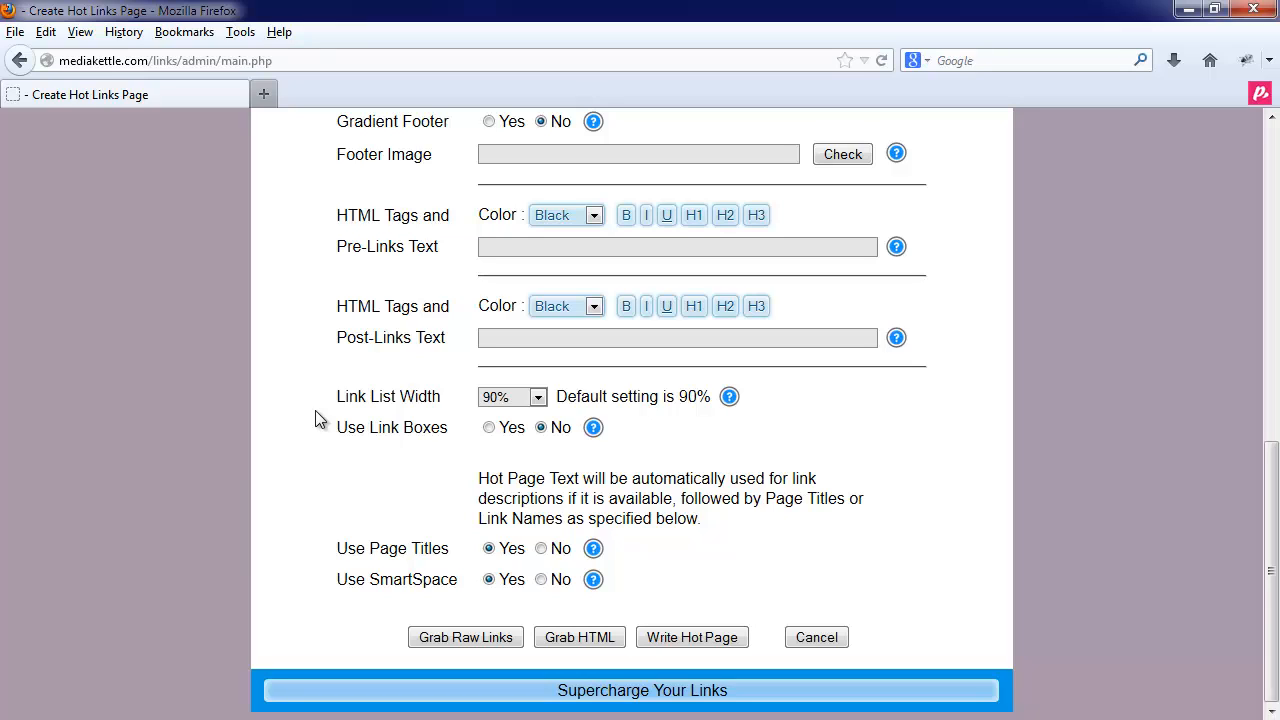
scroll(316, 417, up, 10)
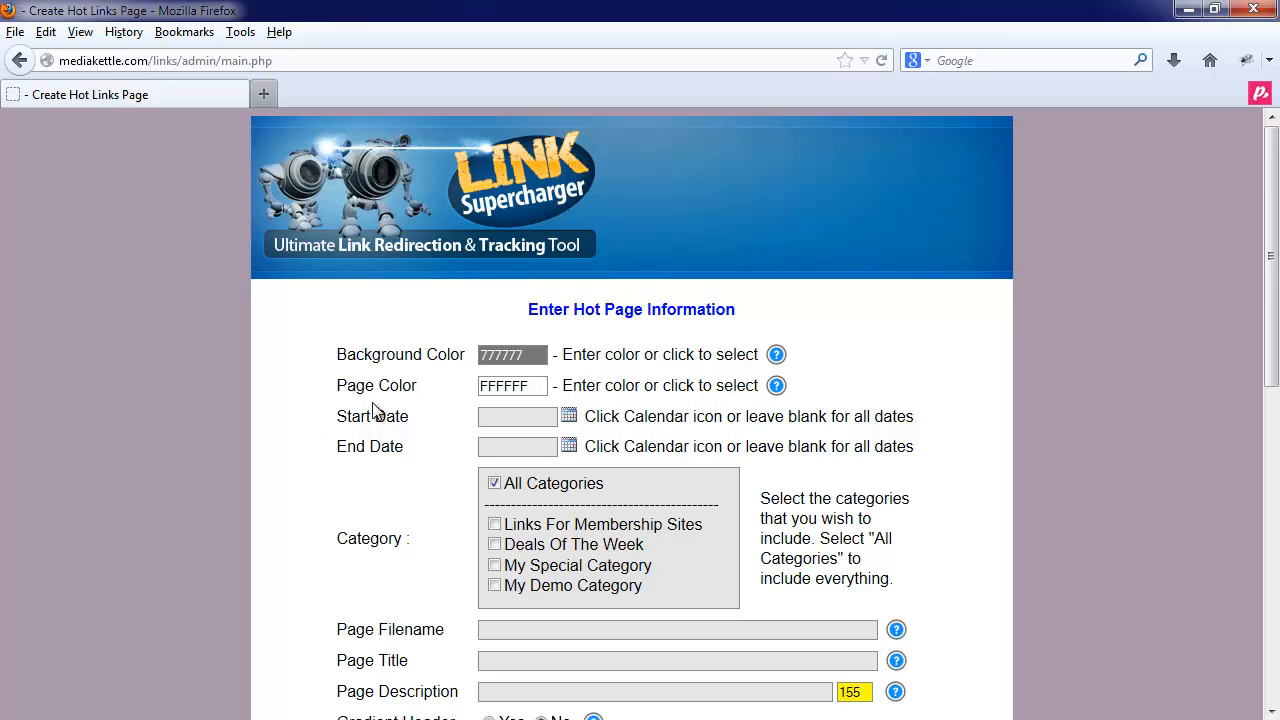
- Darken the background colour to 404040, leaving the page colour at FFFFFF
click(518, 354)
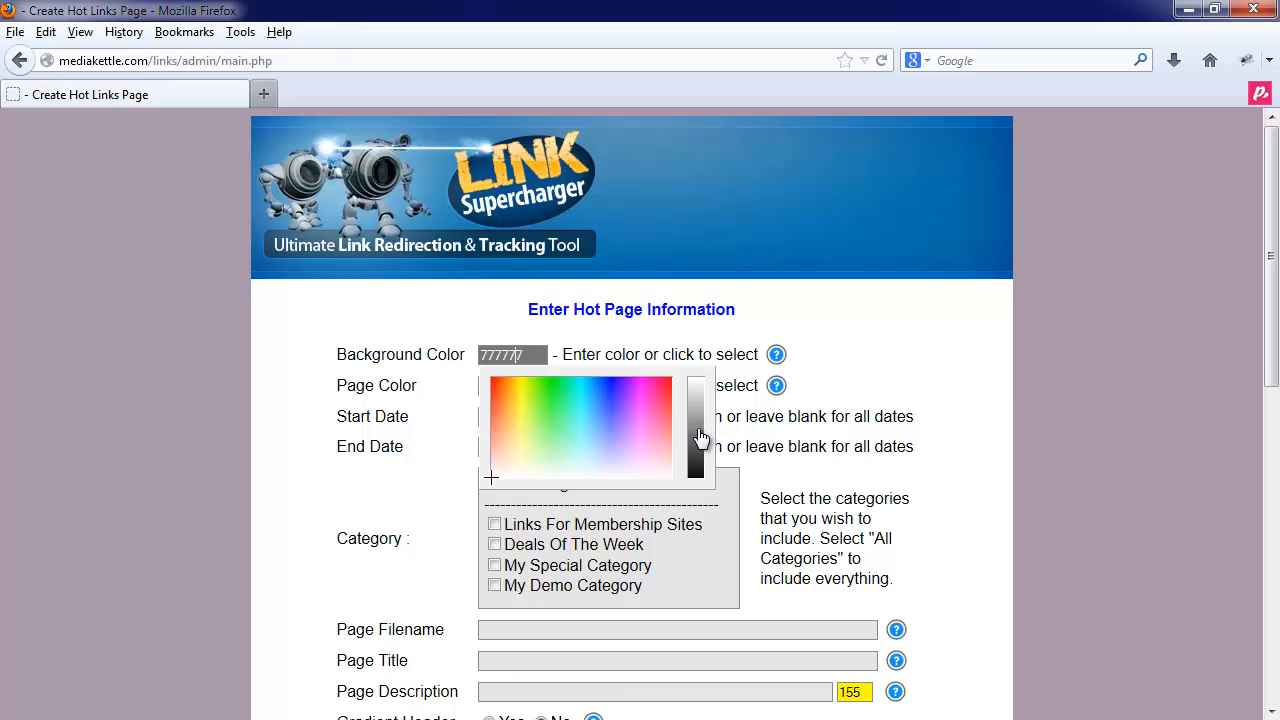
mouse_move(697, 440)
mouse_down()
mouse_move(699, 472)
mouse_move(700, 457)
mouse_up()
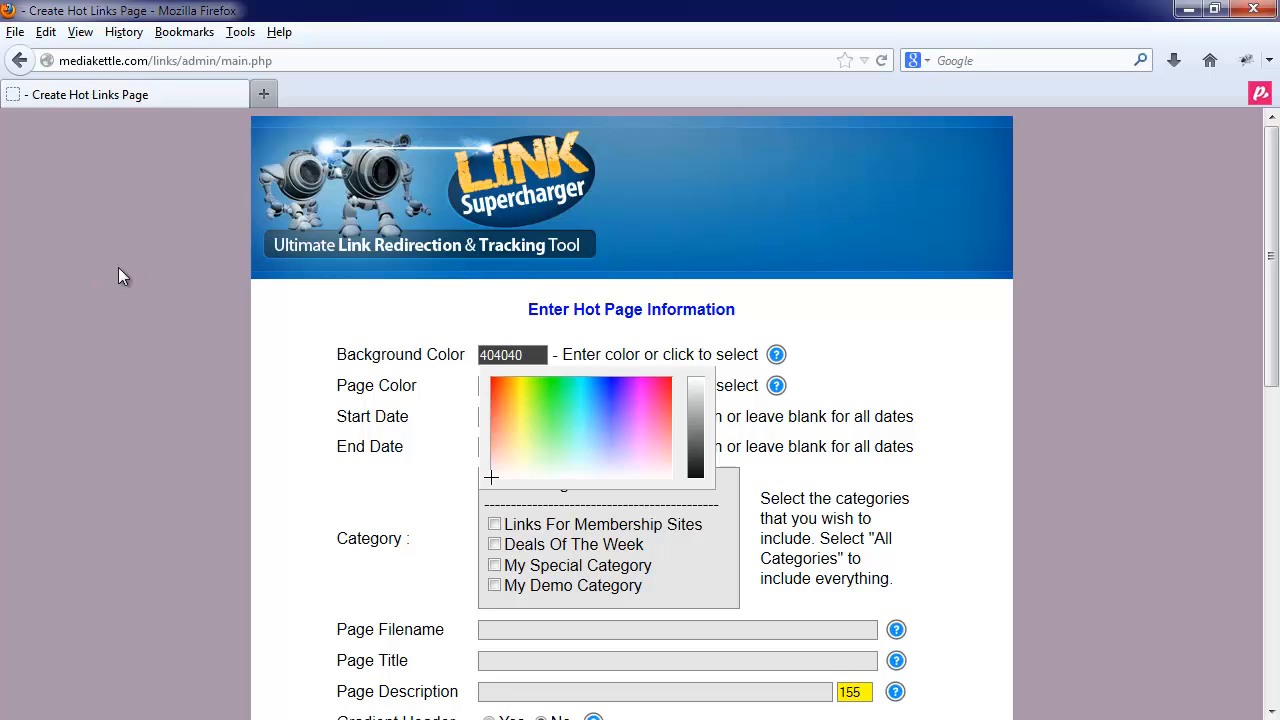
click(306, 348)
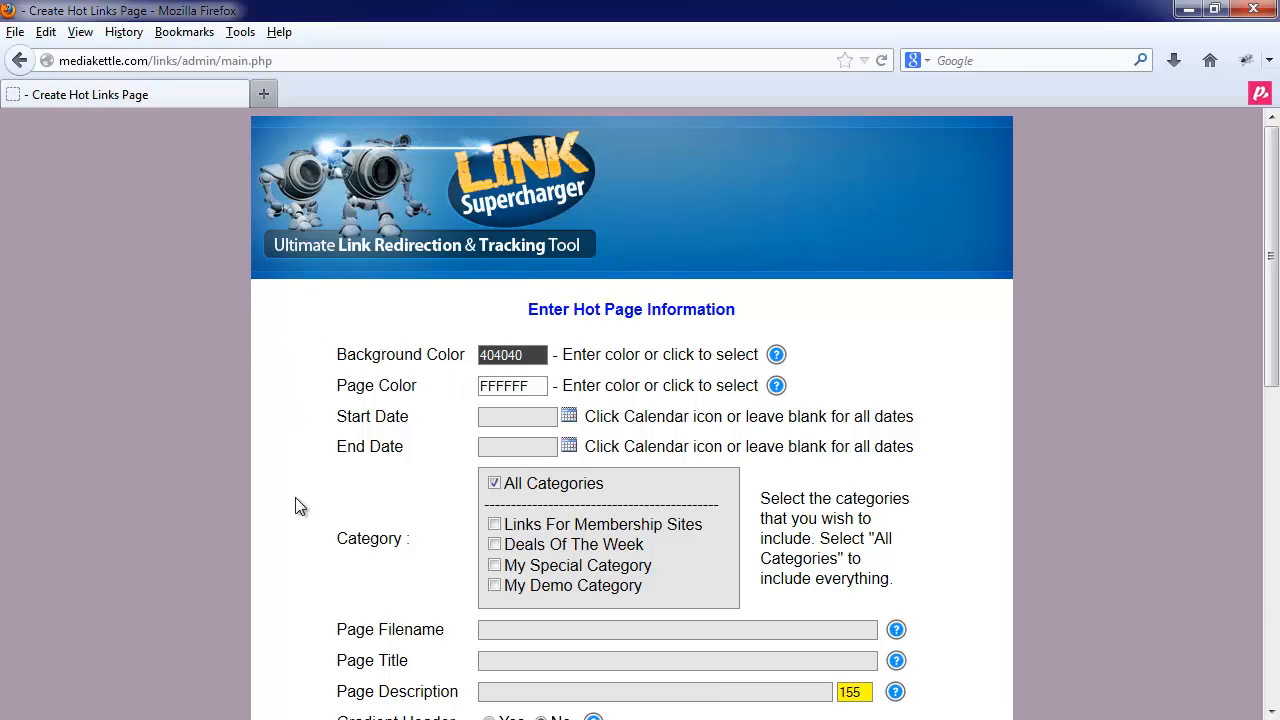
click(527, 389)
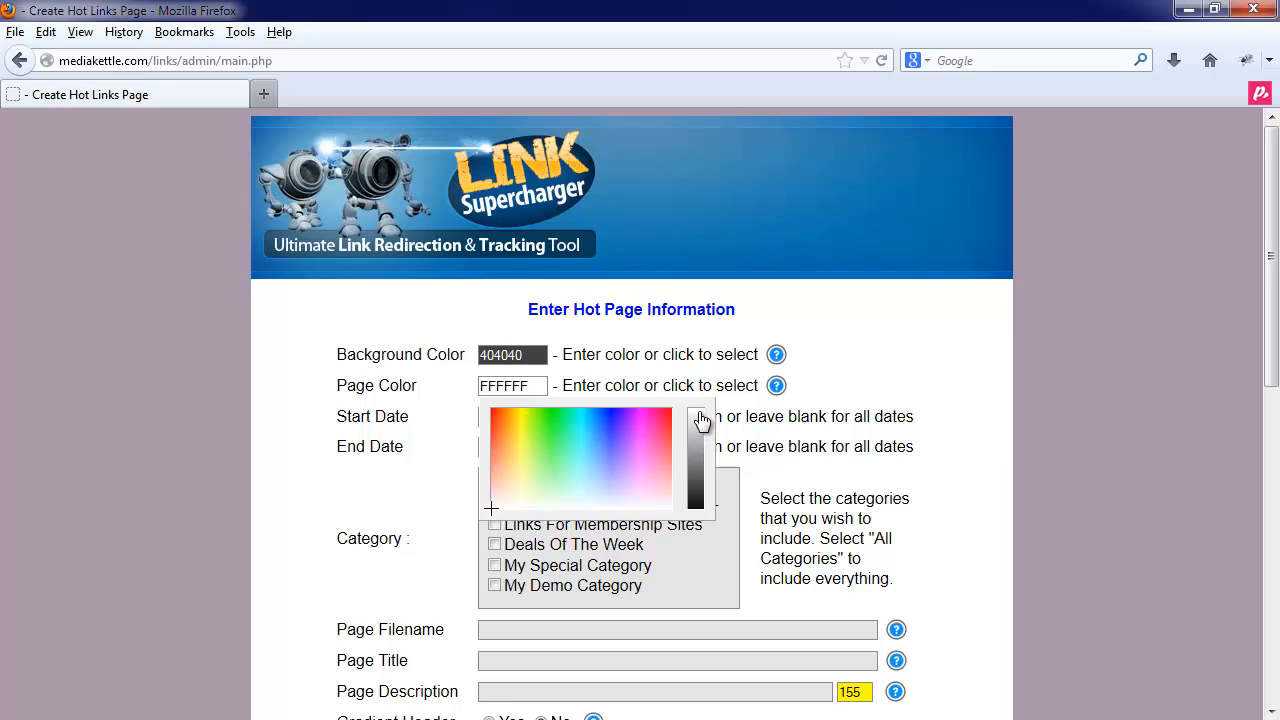
click(383, 385)
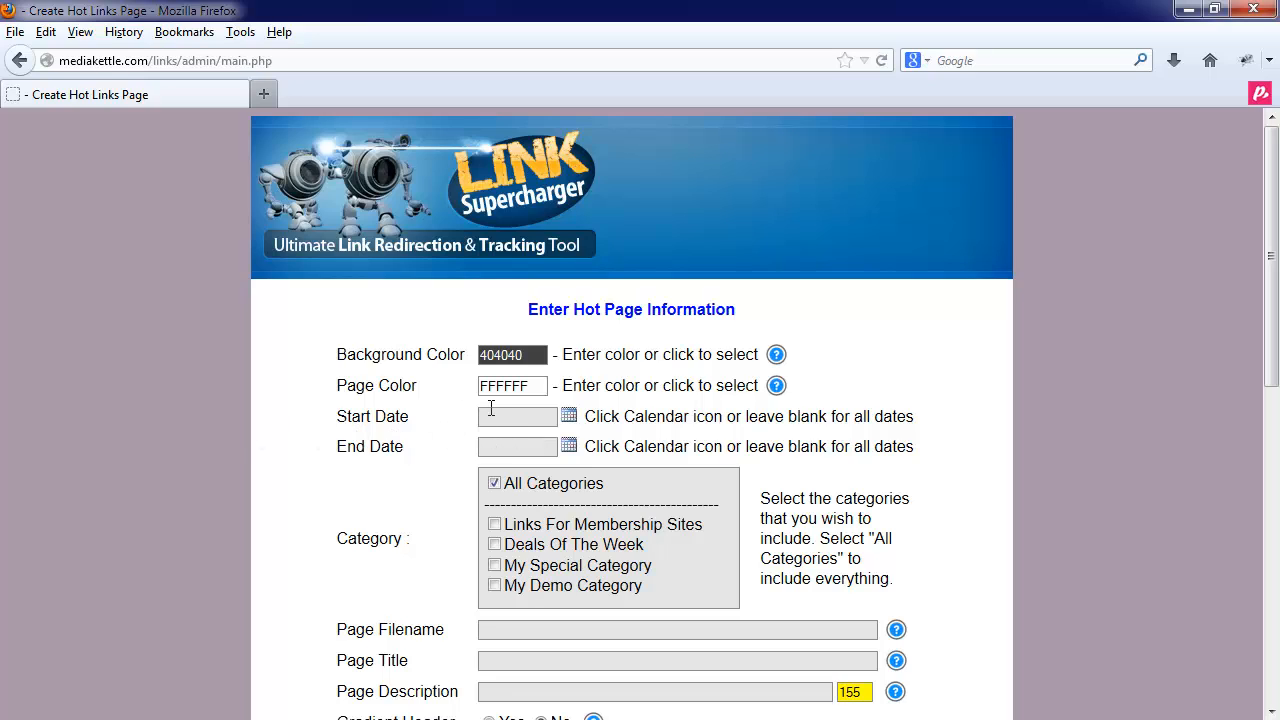
- Open and close the start and end date calendars without picking dates
click(569, 418)
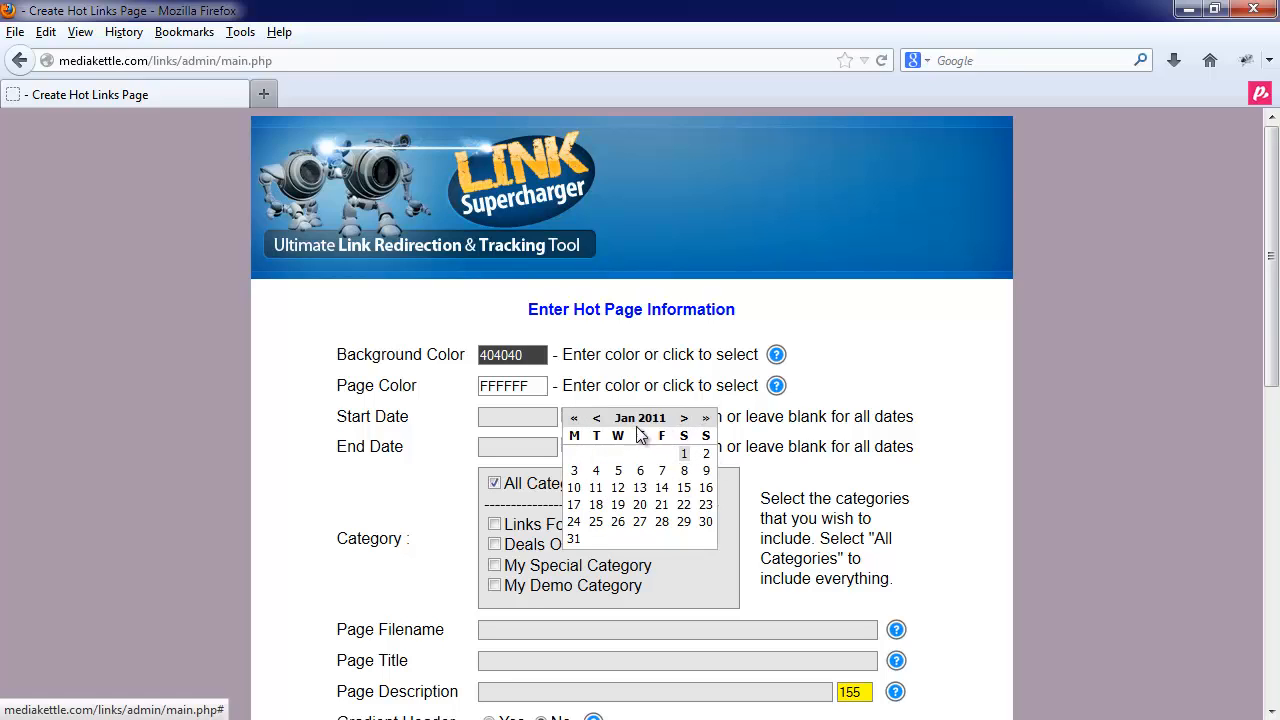
click(573, 455)
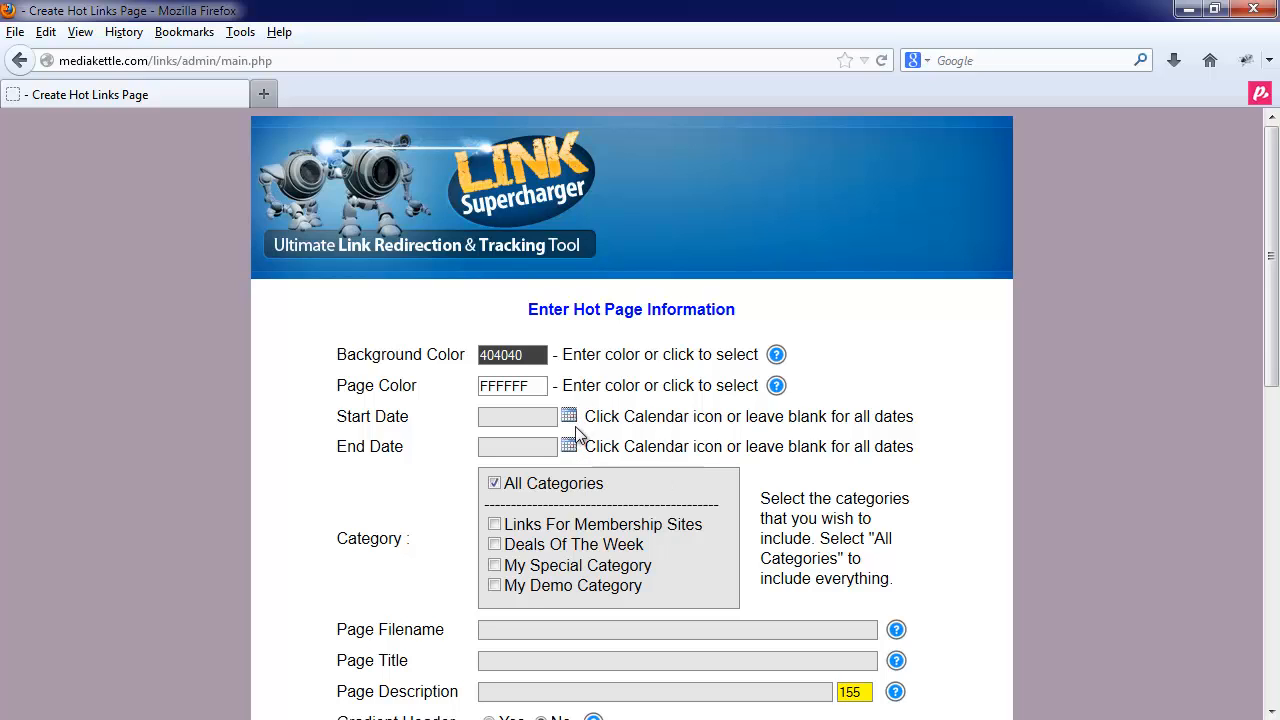
click(570, 444)
click(568, 424)
click(569, 424)
click(569, 424)
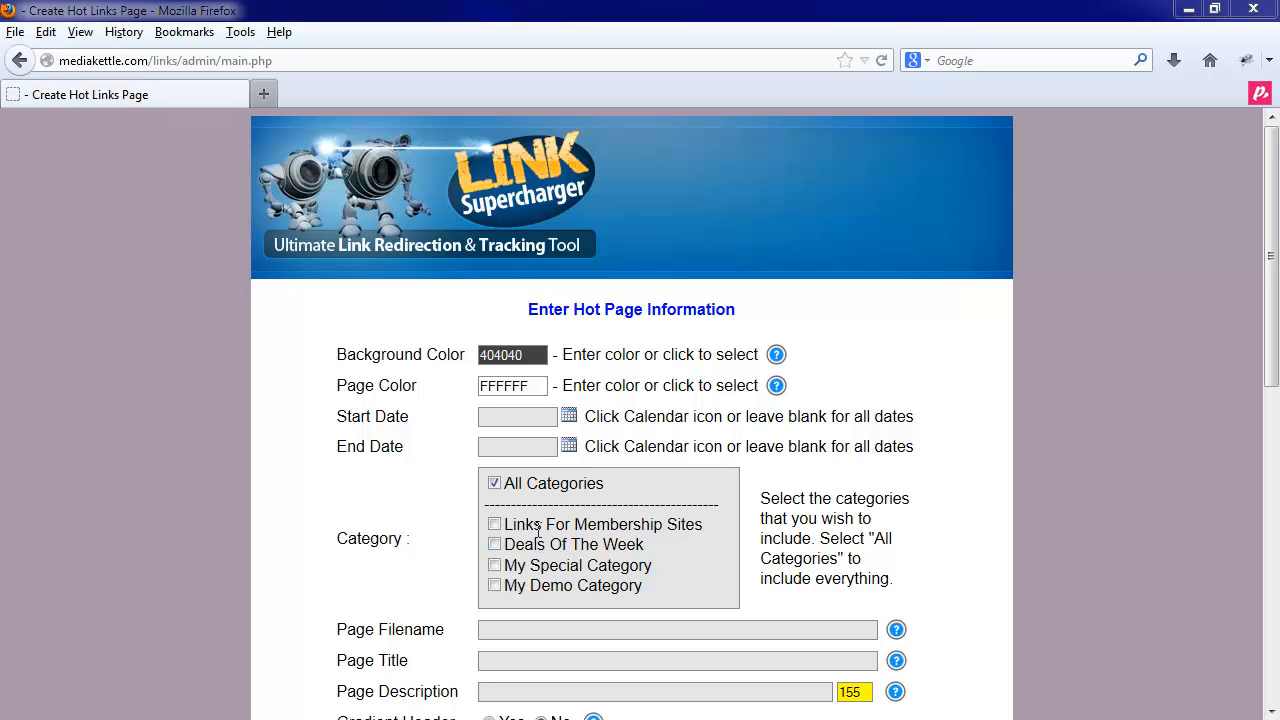
- Adjust the category checkboxes, leaving All Categories unchecked so only Deals Of The Week applies
click(497, 567)
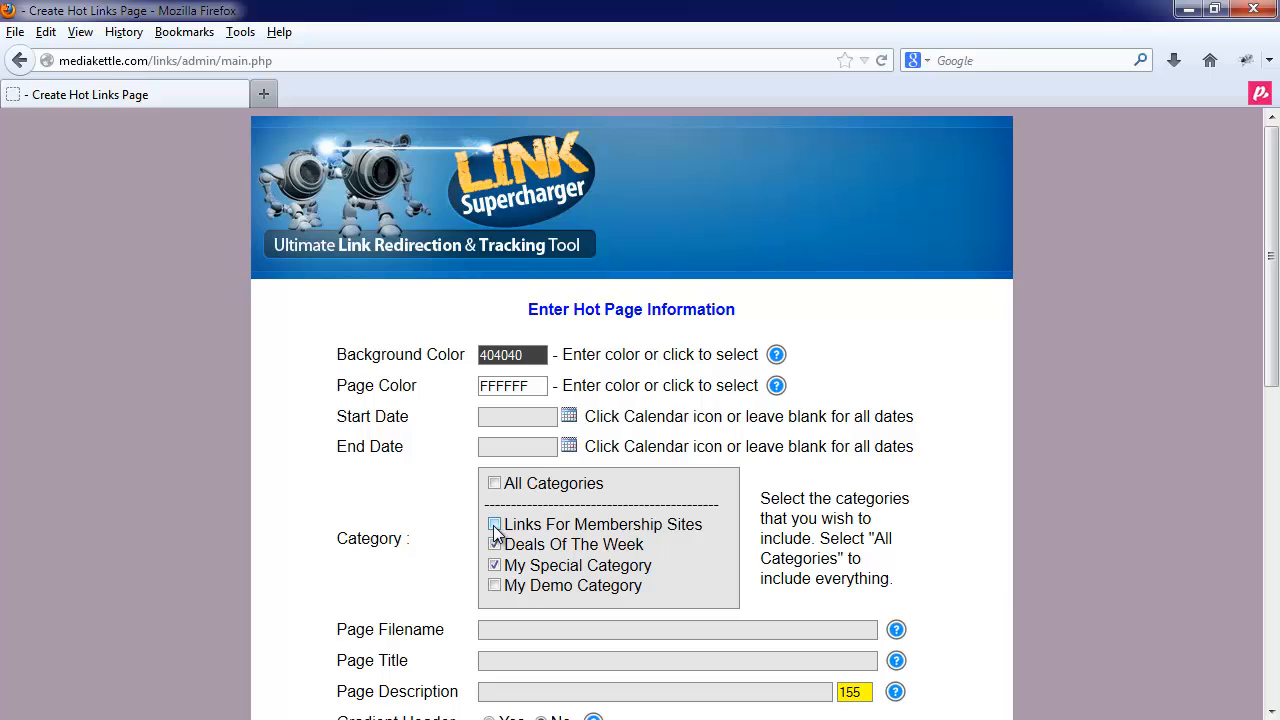
click(494, 525)
click(495, 545)
click(495, 545)
click(494, 525)
click(496, 566)
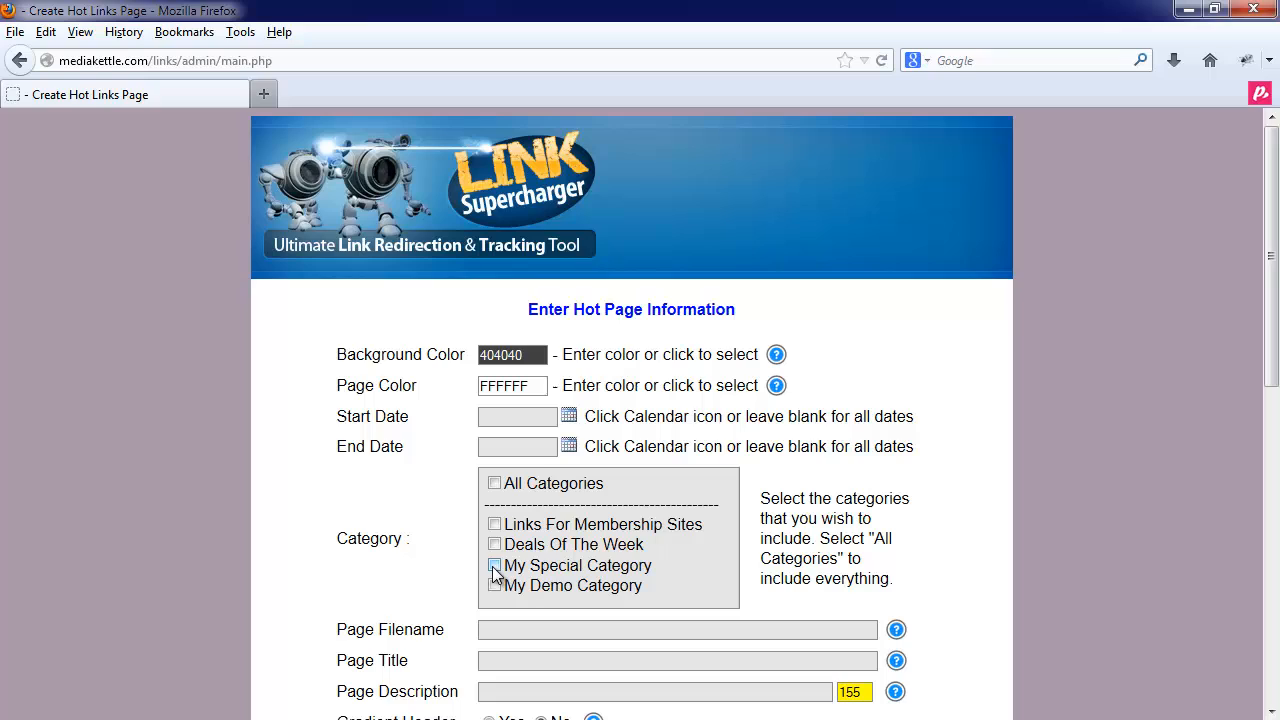
click(495, 484)
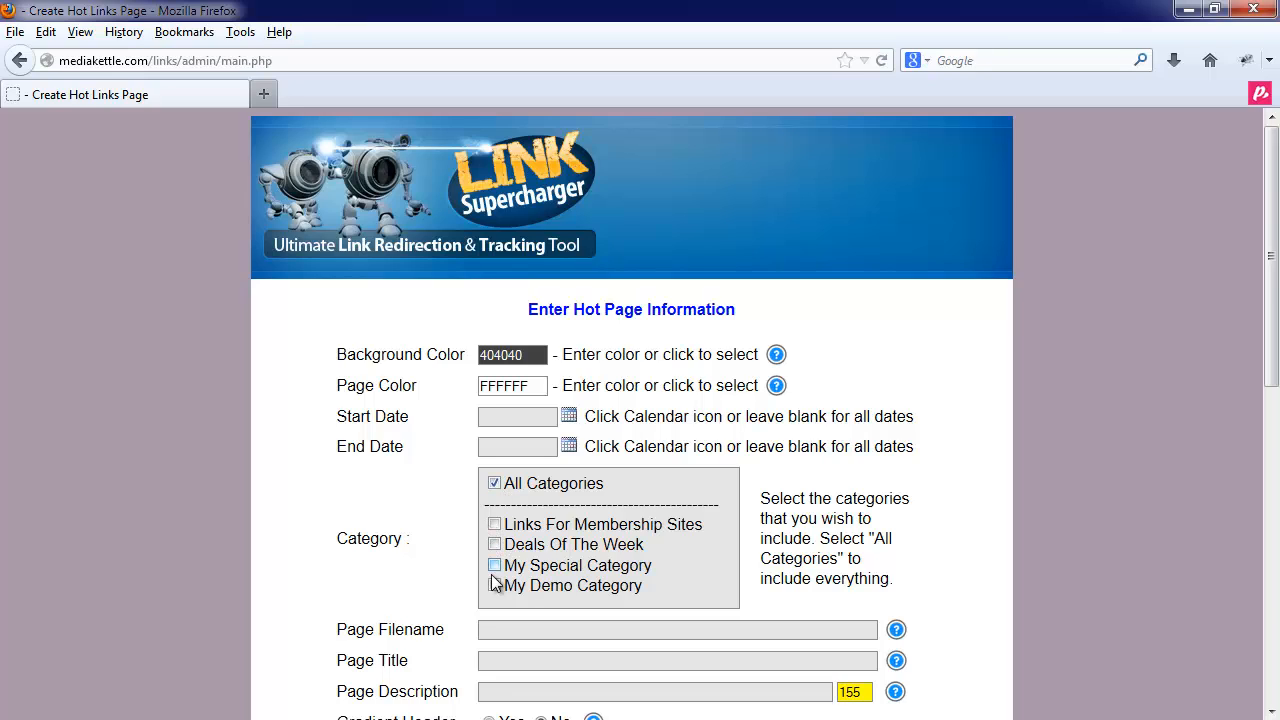
click(497, 486)
- Enter hotpage1 as the Page Filename and My Hot Page as the Page Title
click(501, 627)
text(hotpage1)
scroll(420, 617, down, 2)
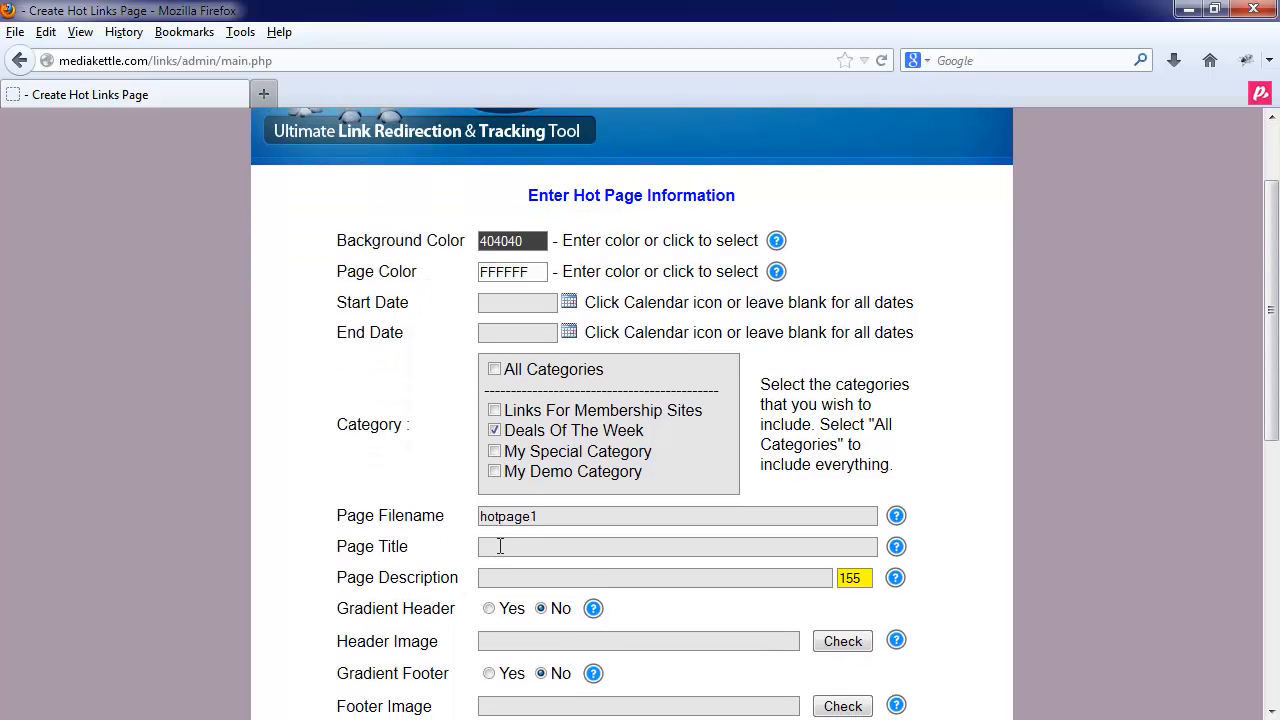
click(500, 546)
text(My H)
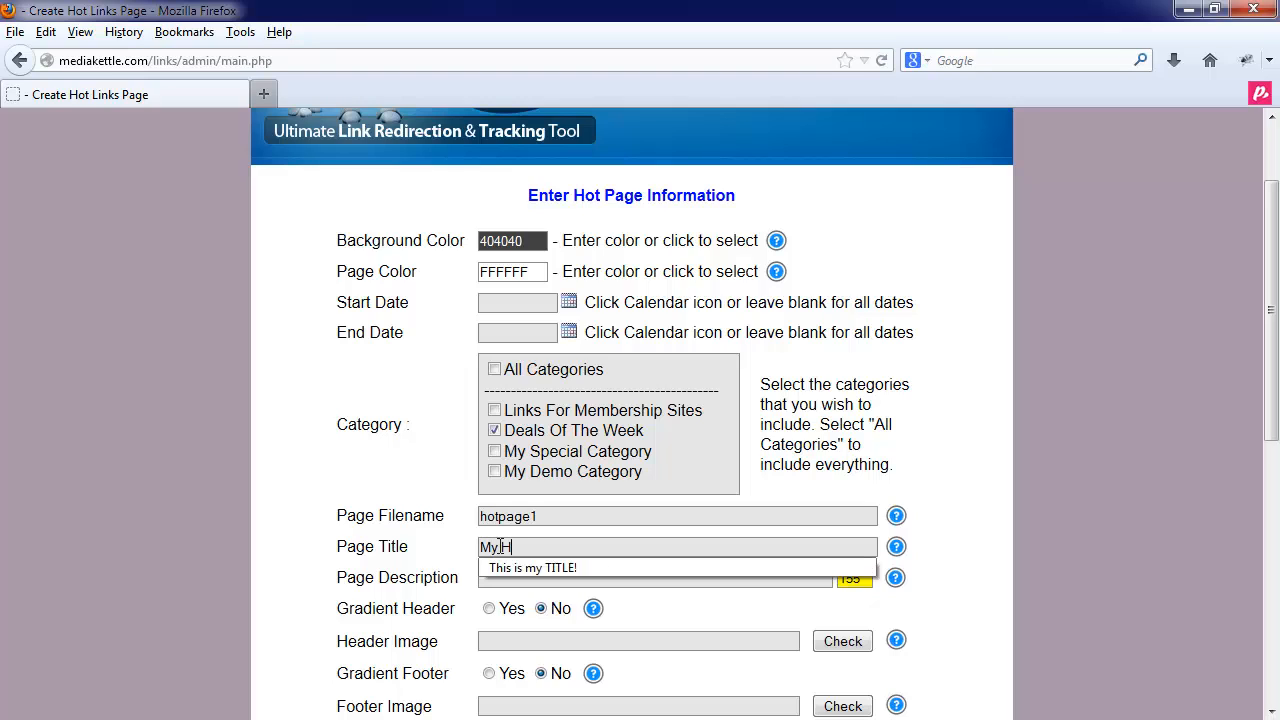
text(ot Page)
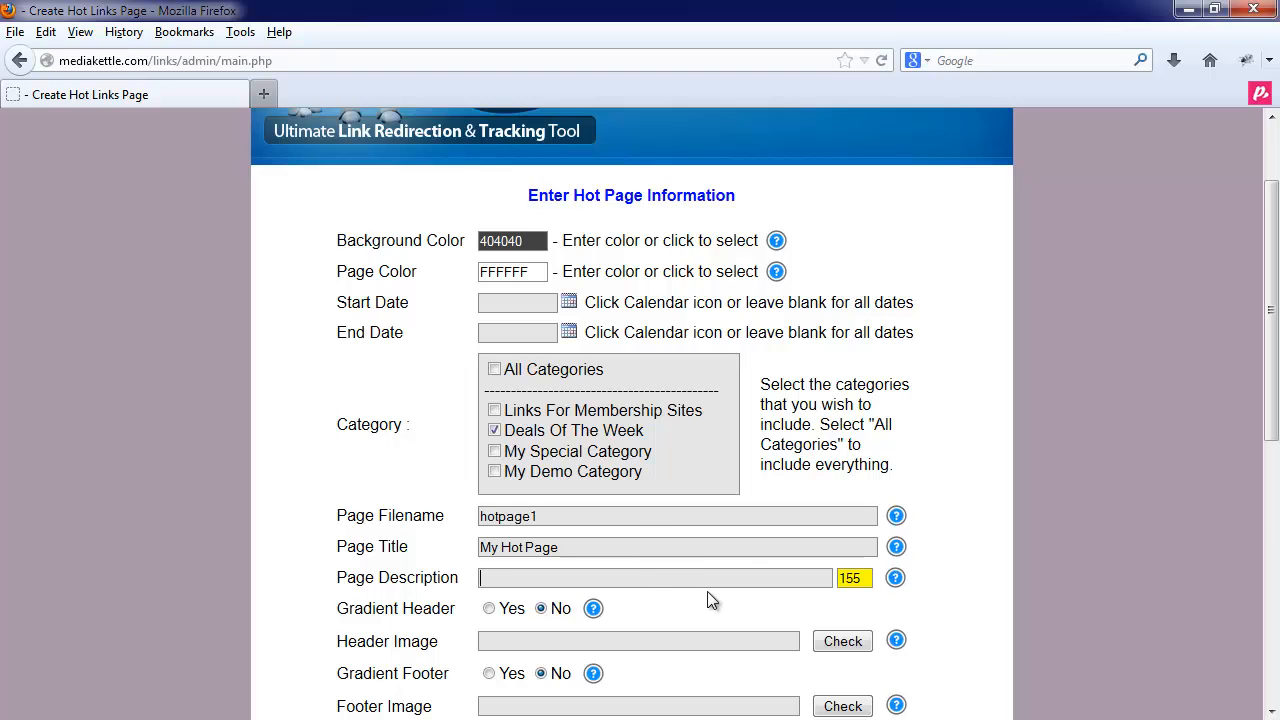
- Type a placeholder Page Description about the Hotpage, correcting the misspelled final word to 'better'
click(860, 583)
click(502, 580)
text(THis is a description o)
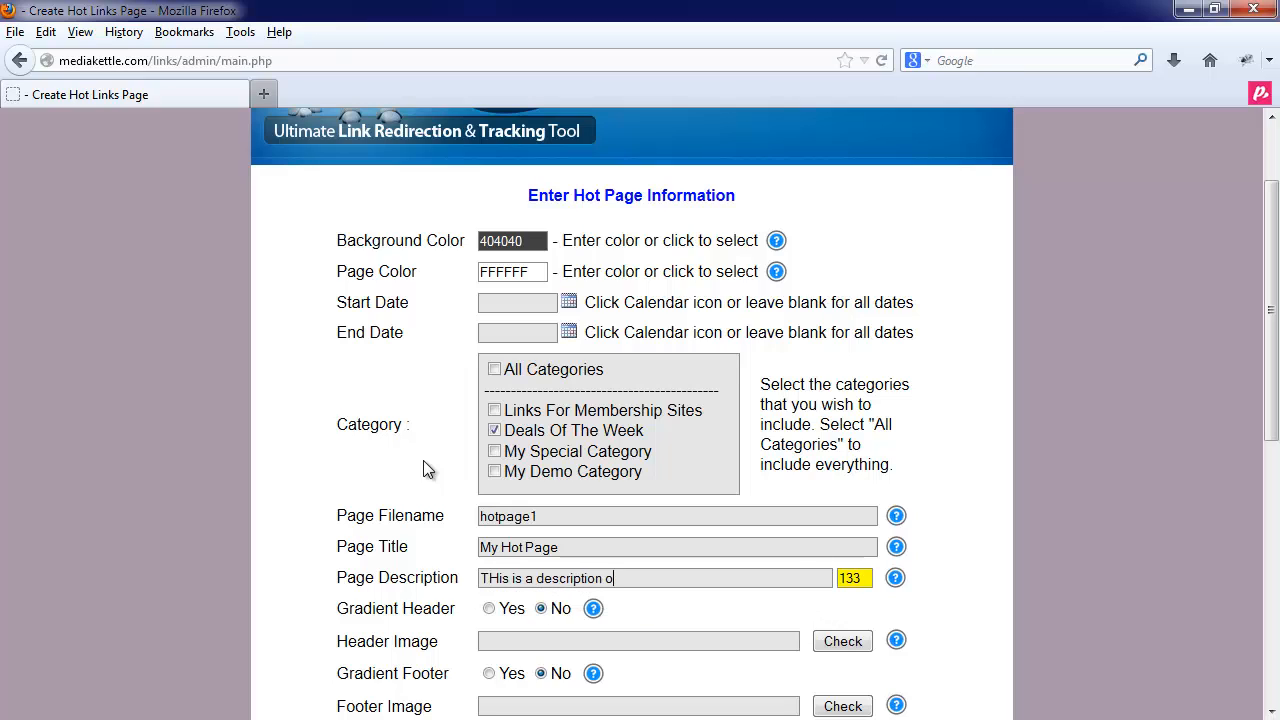
text(f my Hotpage - You should probably )
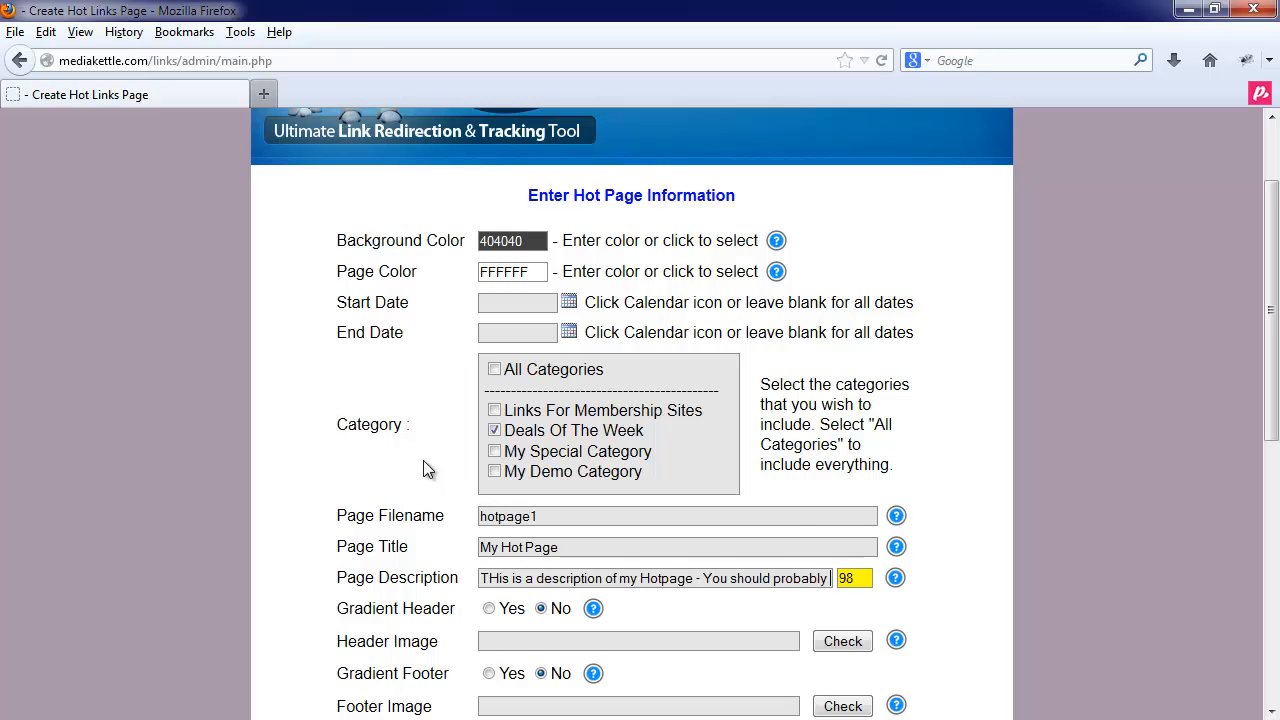
text(do something a little)
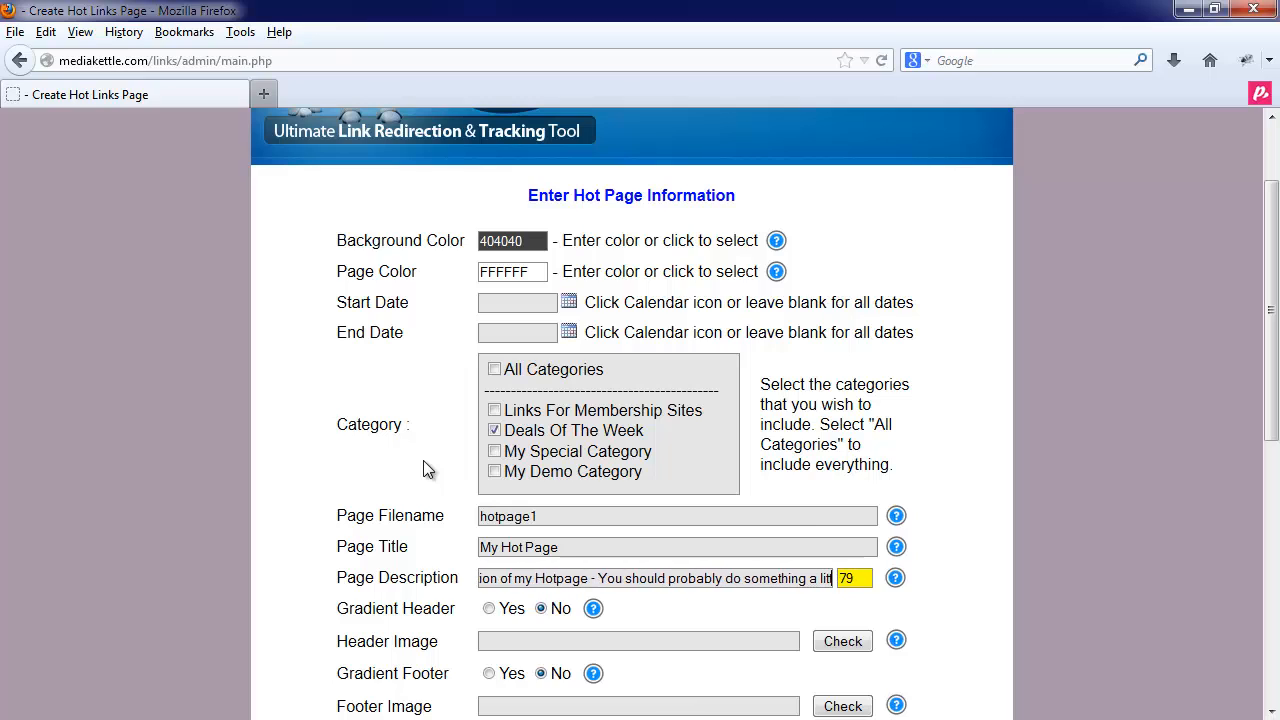
text( better)
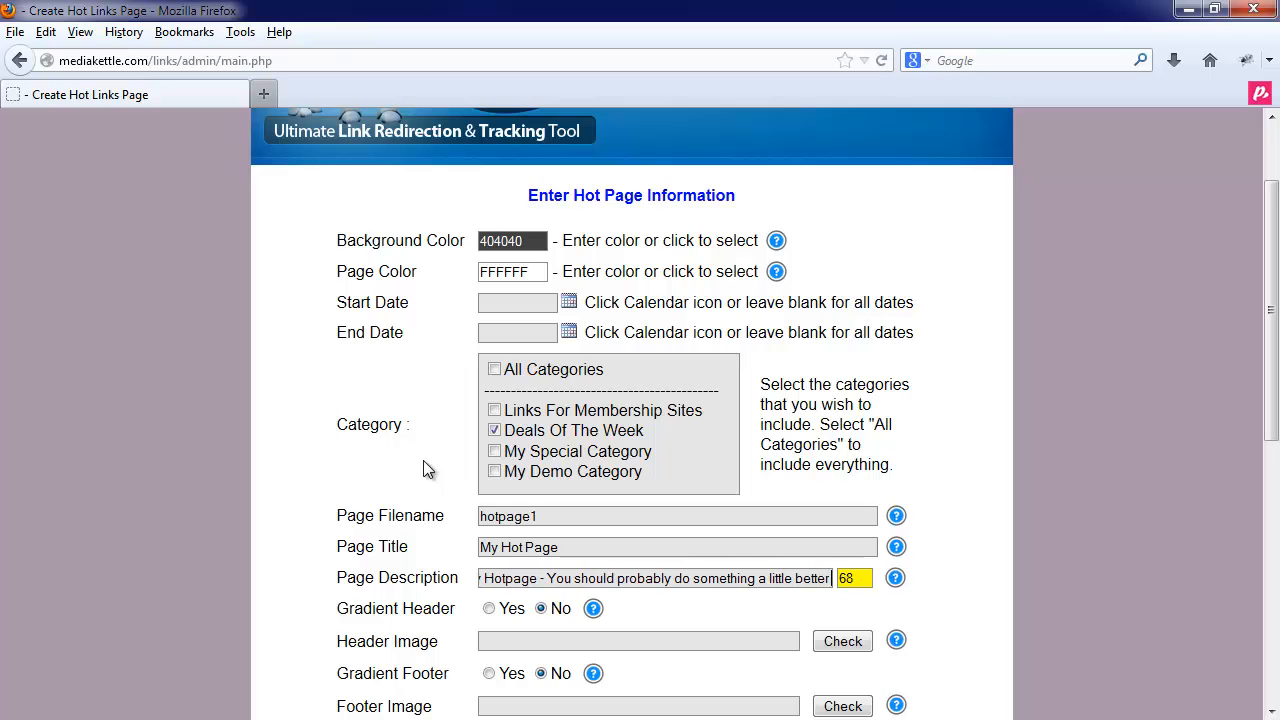
key(BackSpace)
key(BackSpace)
key(BackSpace)
key(BackSpace)
key(BackSpace)
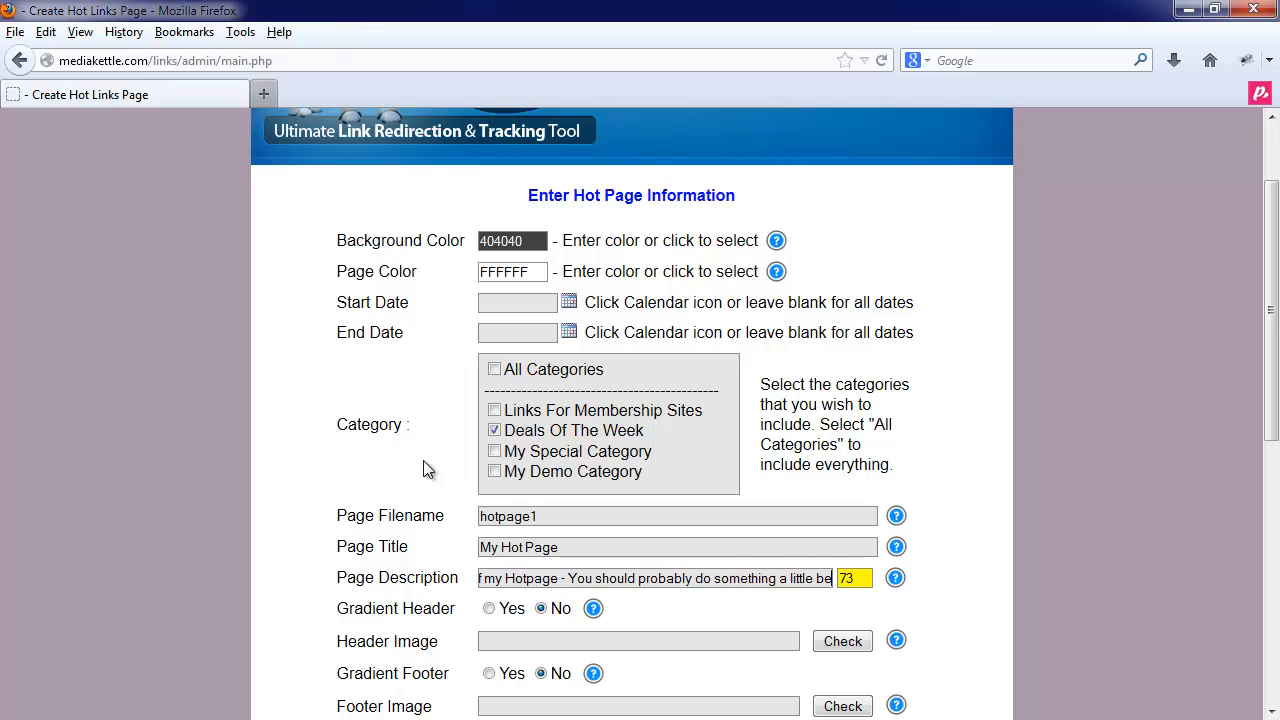
text(tter)
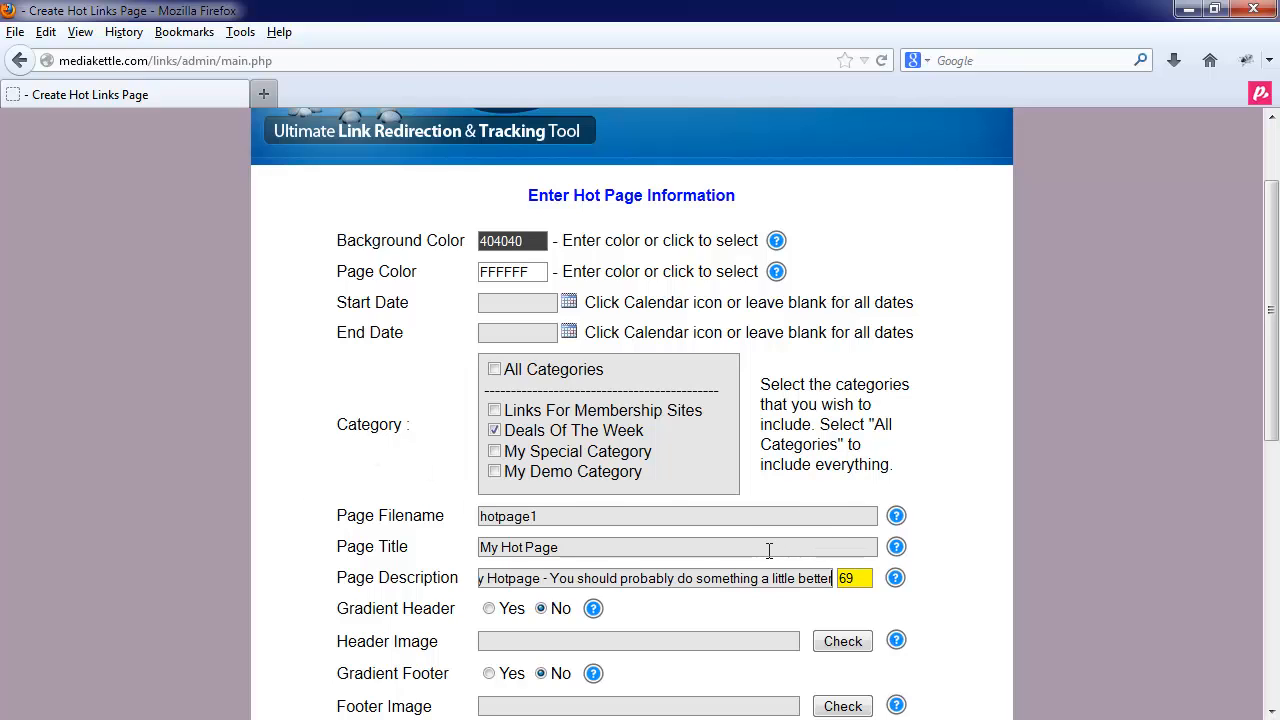
scroll(769, 550, down, 2)
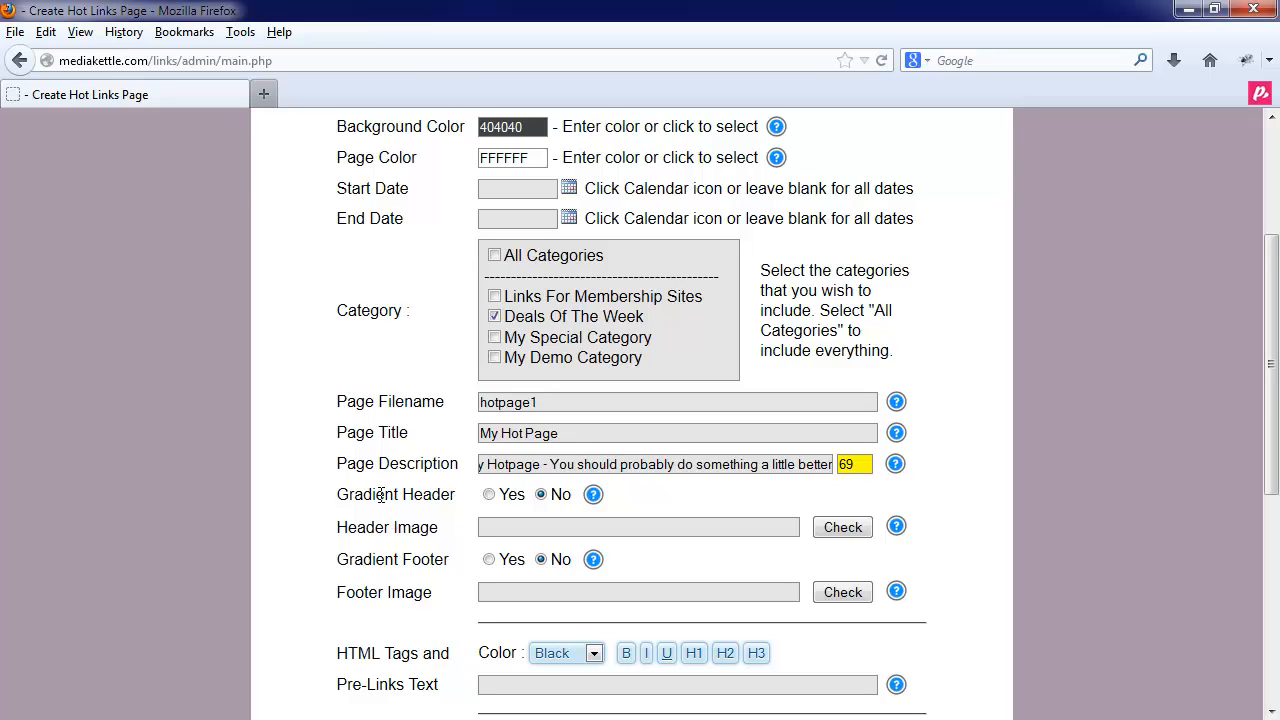
scroll(381, 494, up, 4)
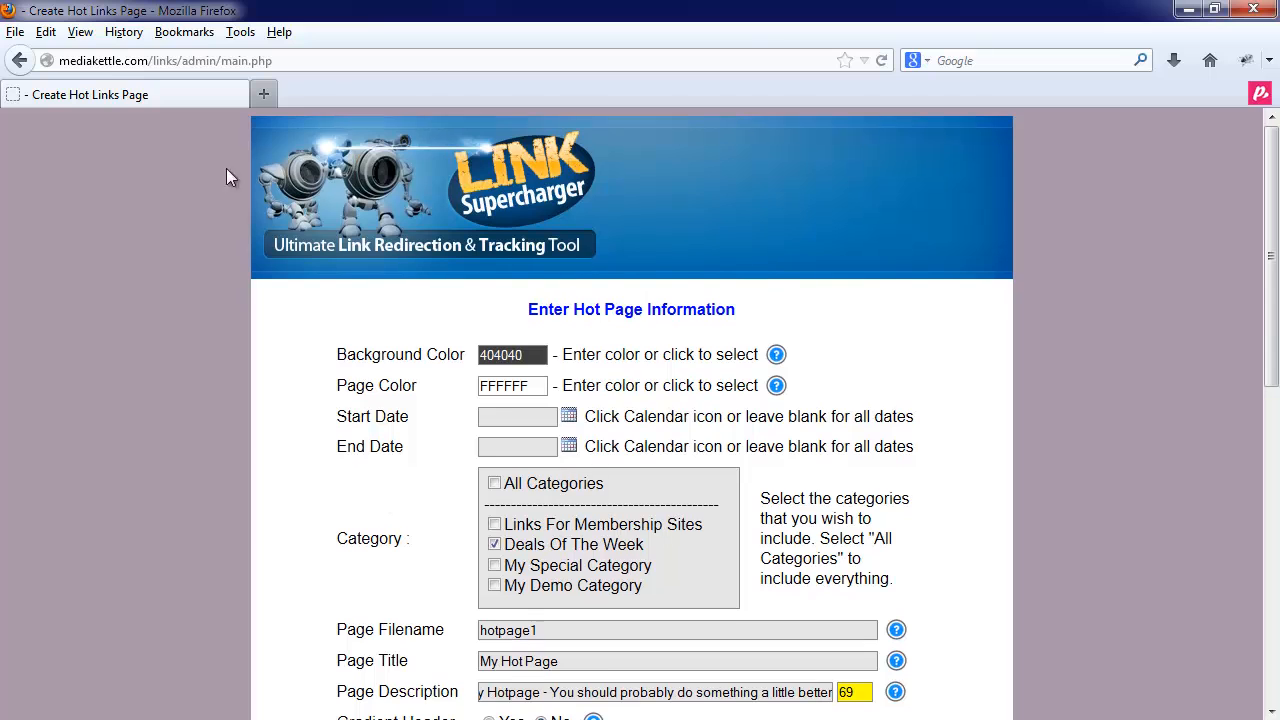
scroll(473, 437, down, 3)
scroll(473, 437, down, 5)
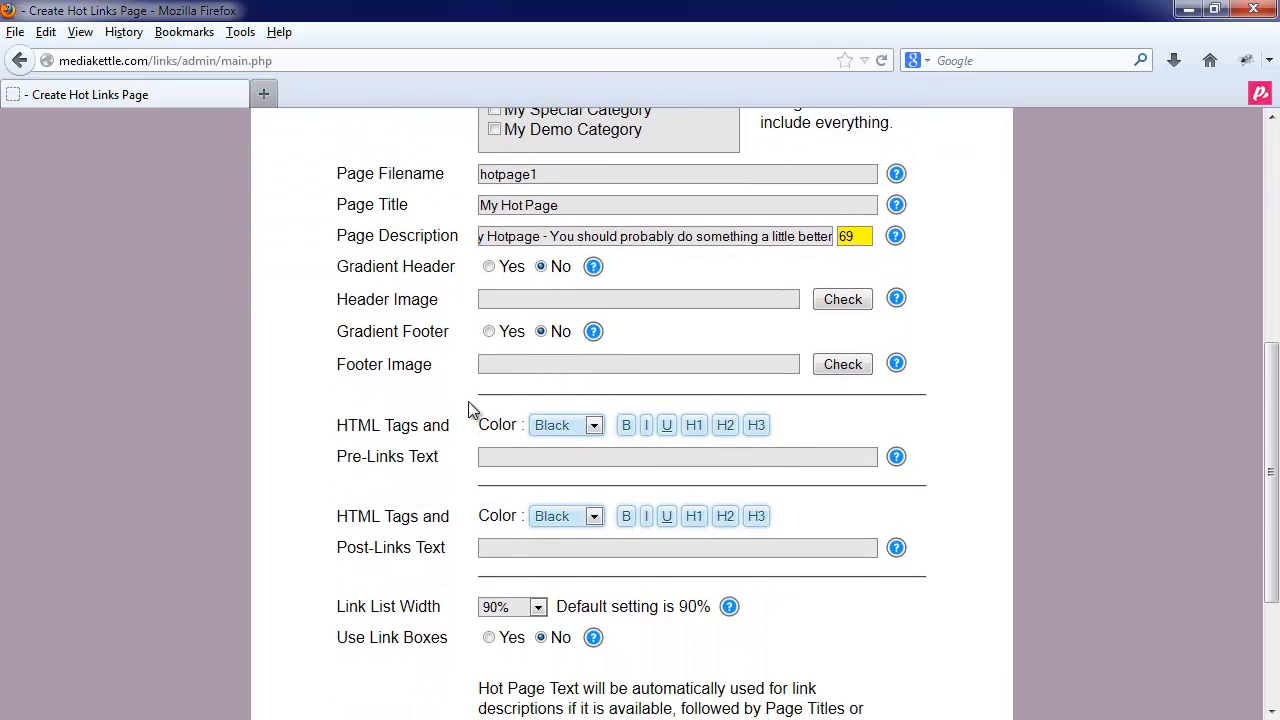
click(489, 267)
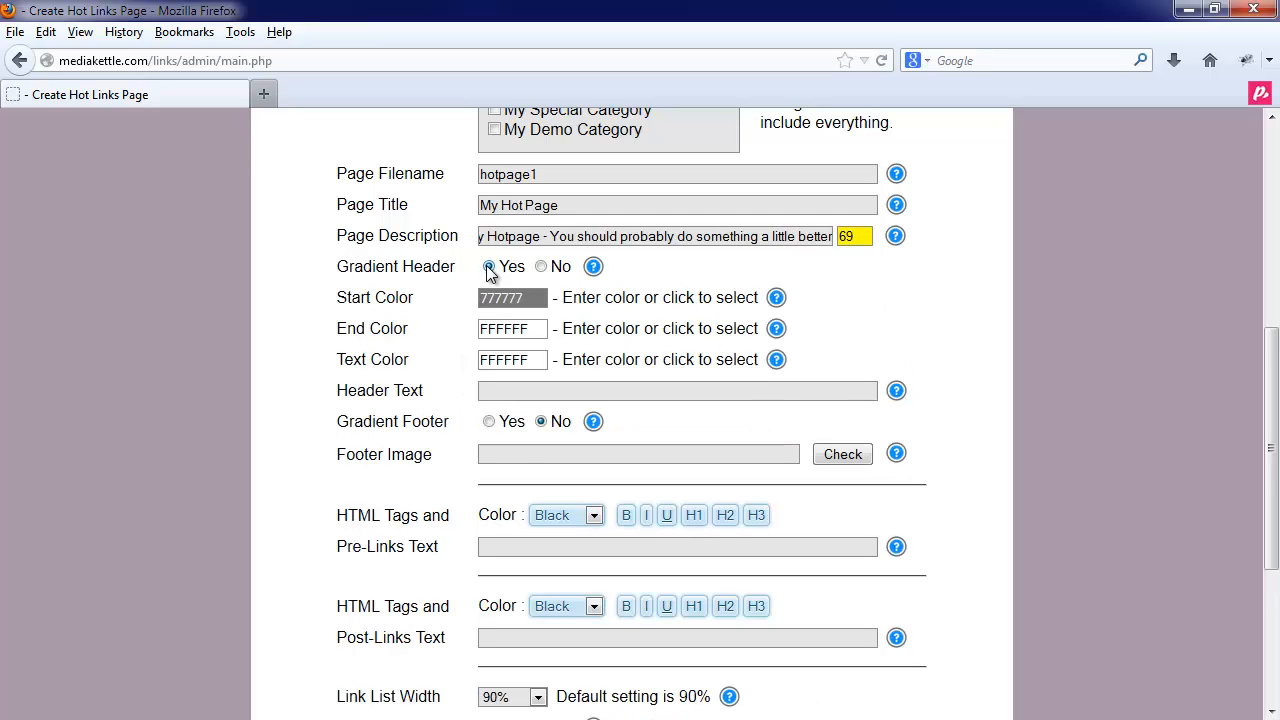
click(503, 297)
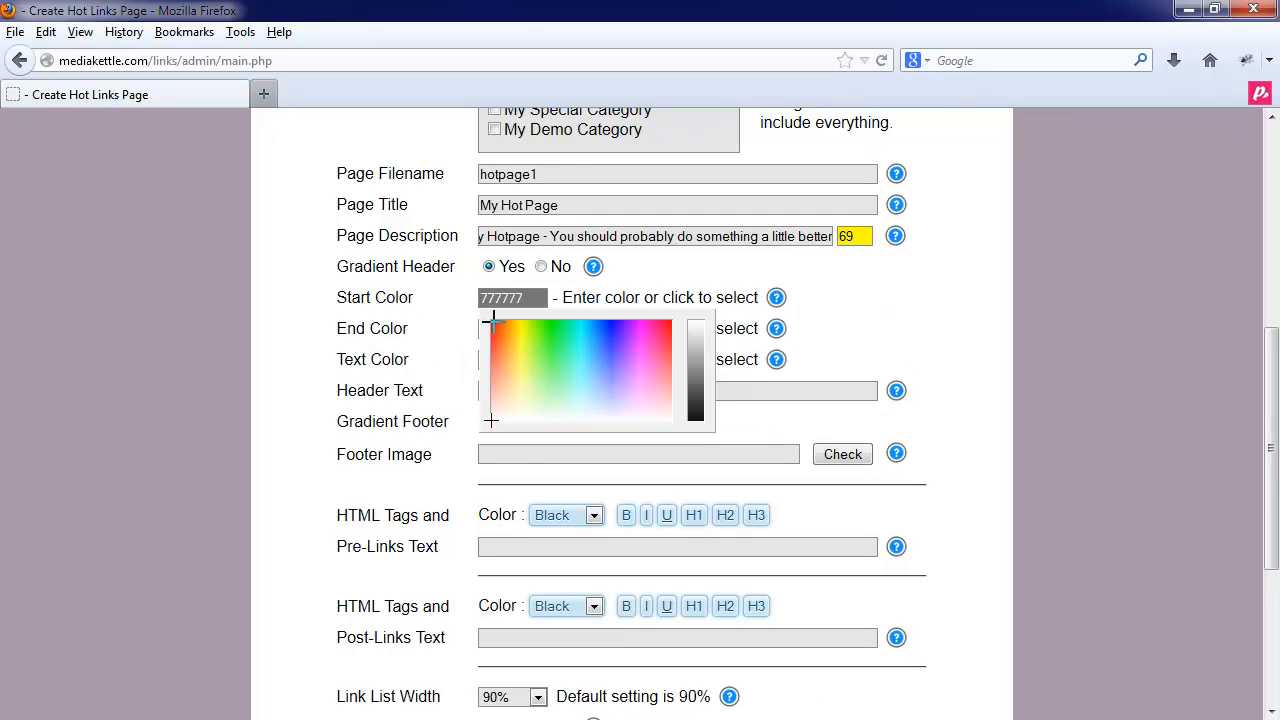
click(493, 321)
click(521, 331)
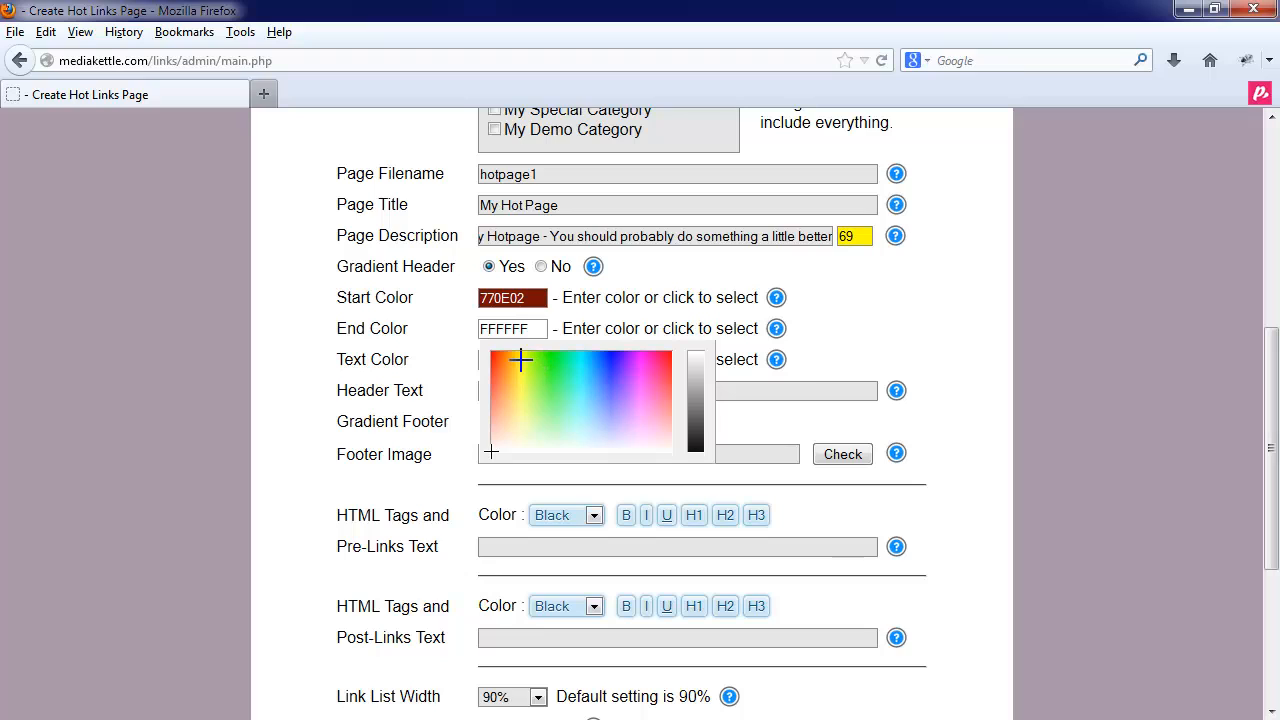
click(521, 360)
click(515, 362)
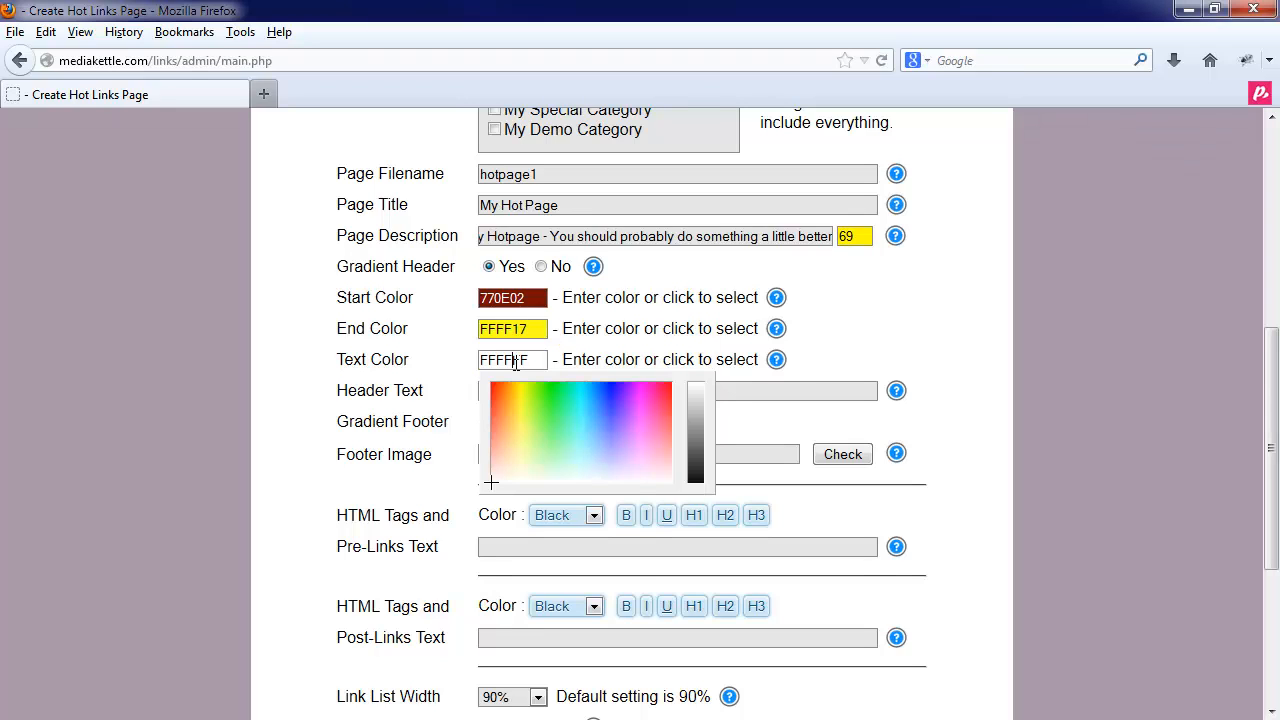
click(443, 384)
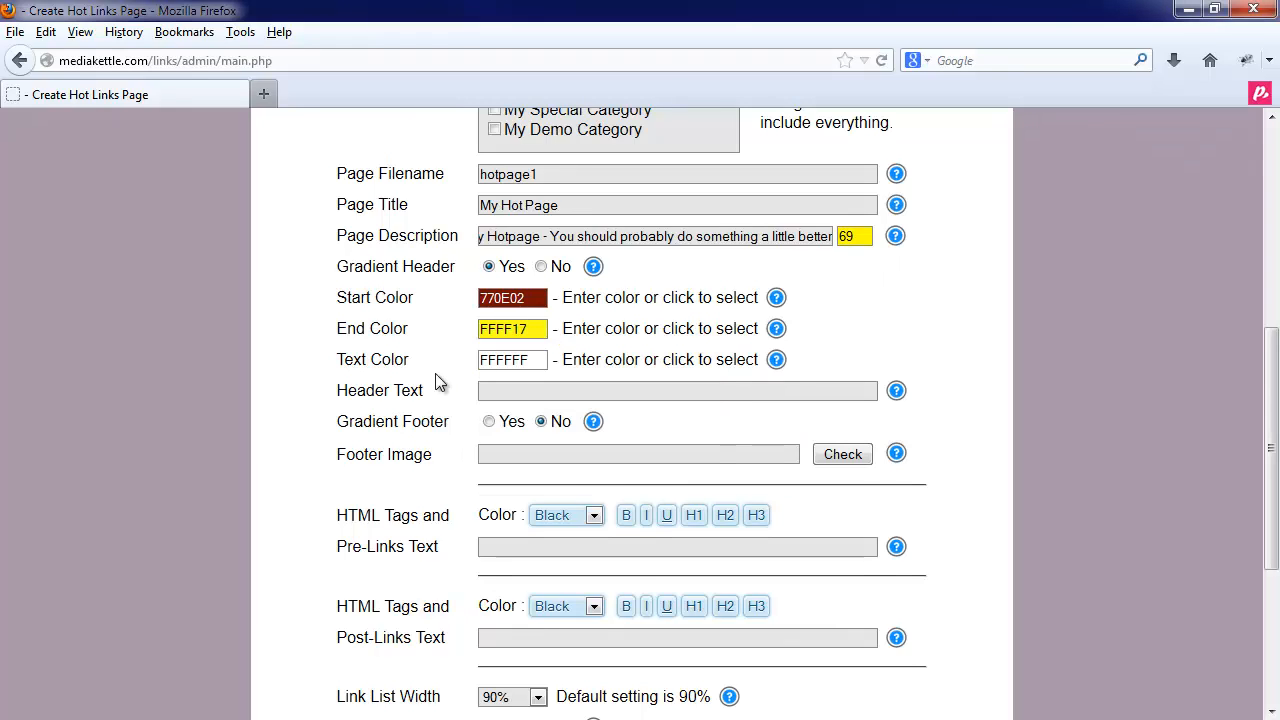
click(541, 267)
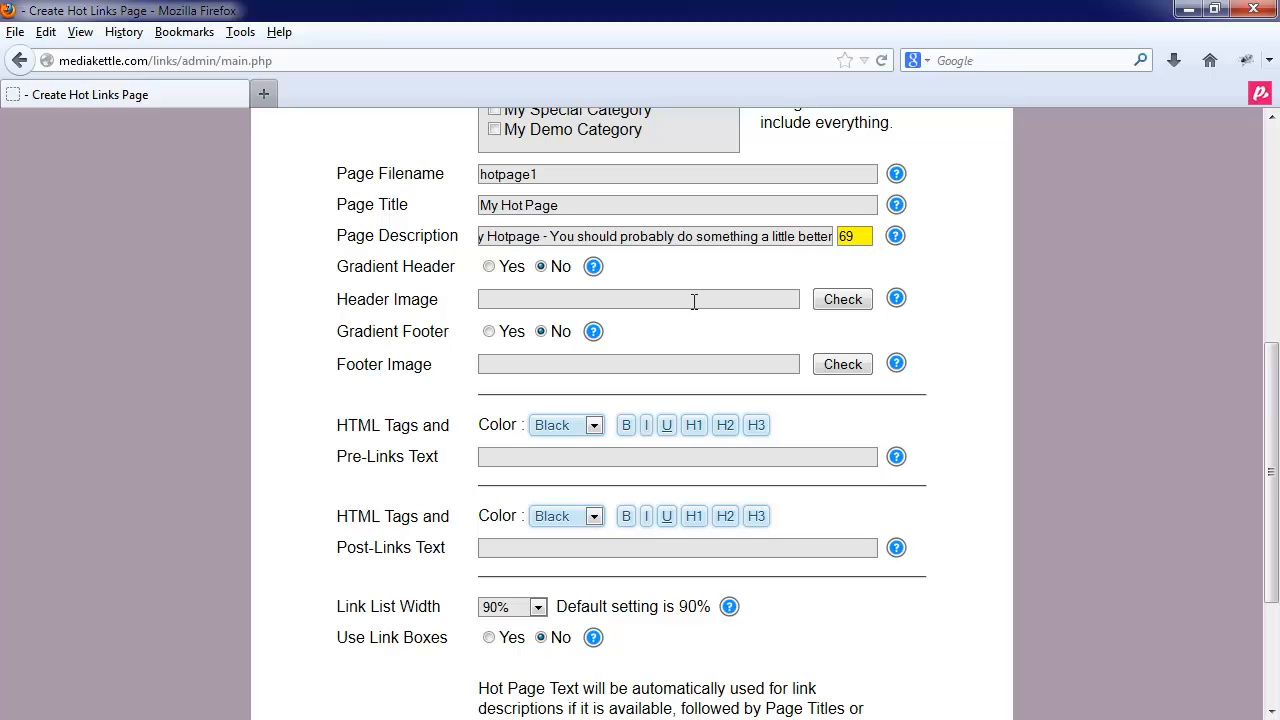
click(574, 302)
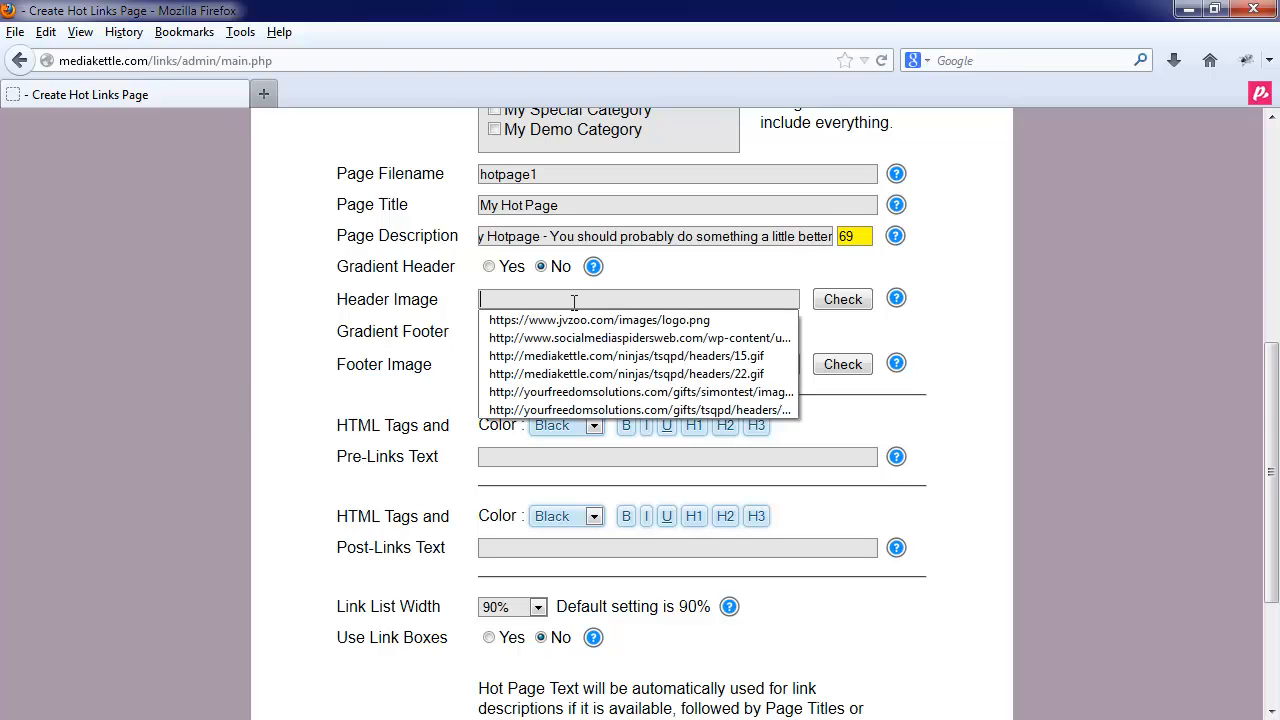
click(574, 302)
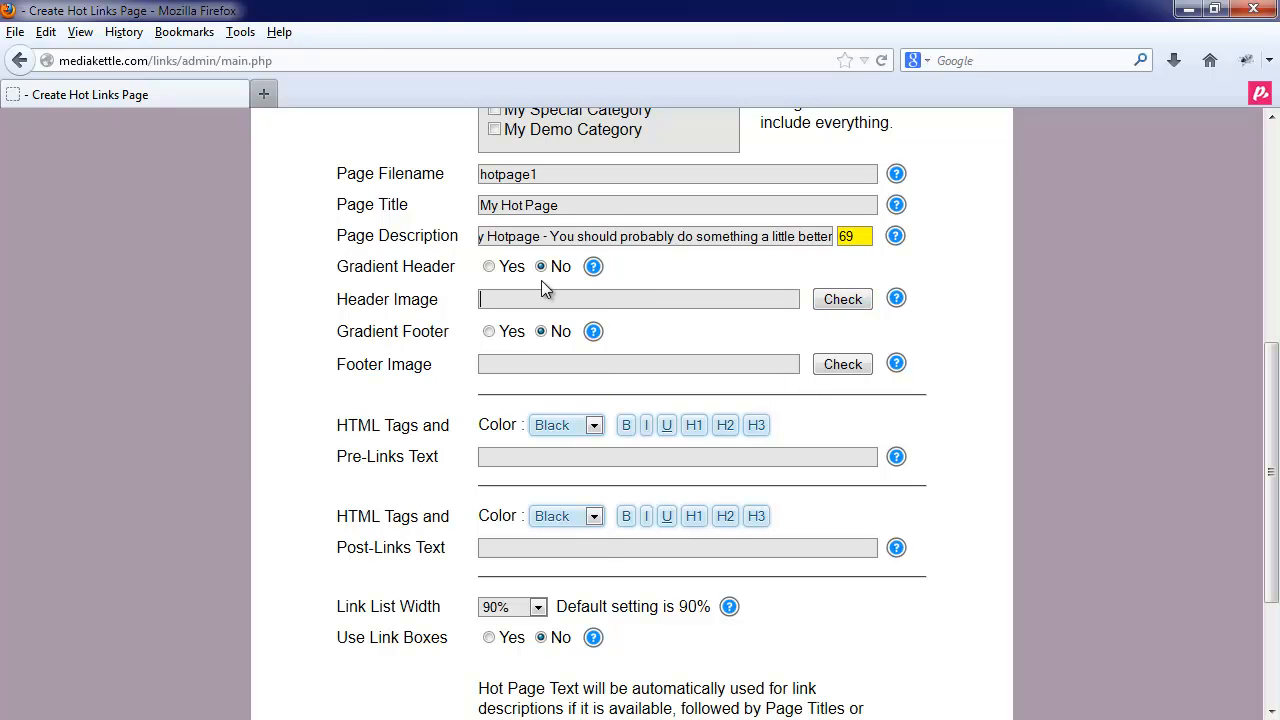
click(489, 267)
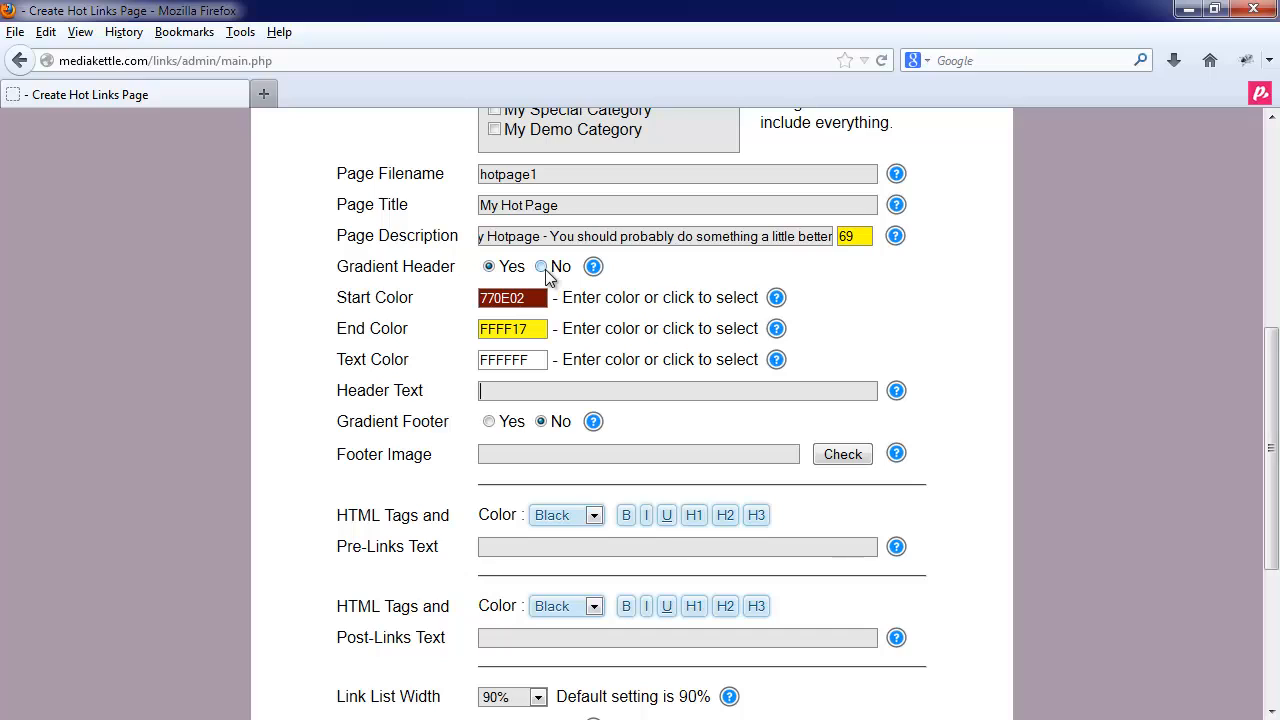
click(489, 422)
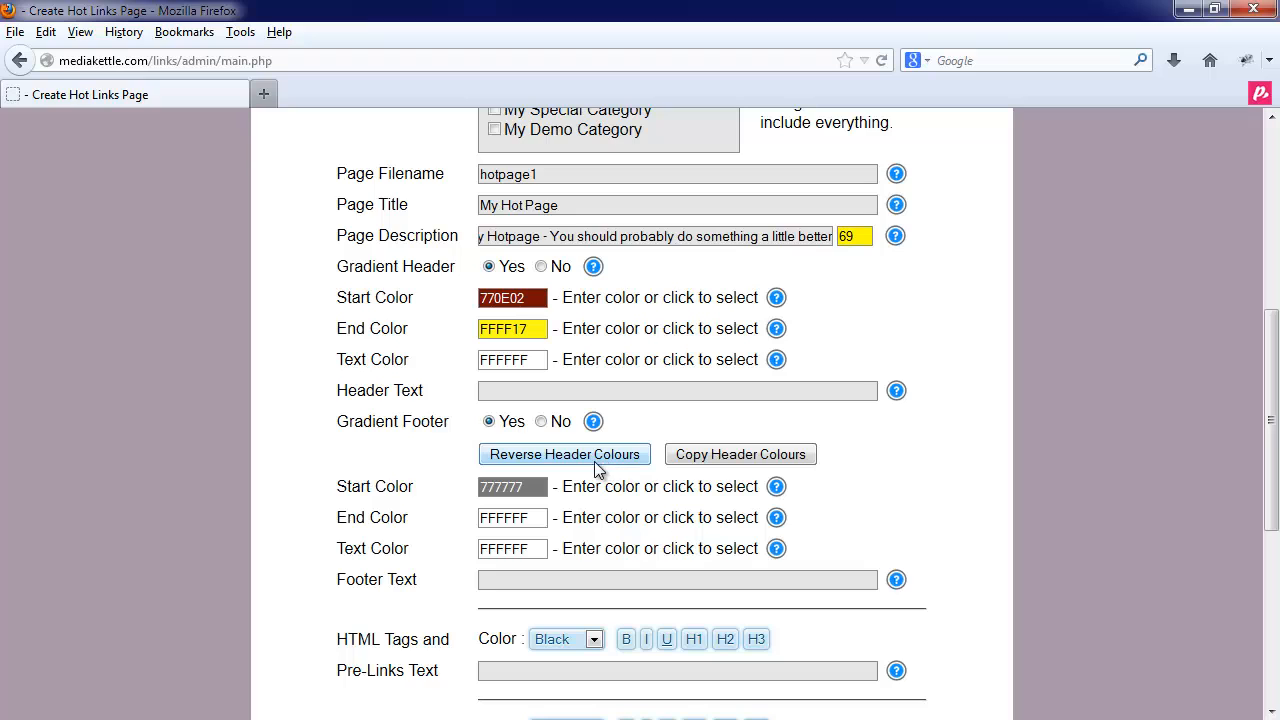
click(541, 421)
click(541, 266)
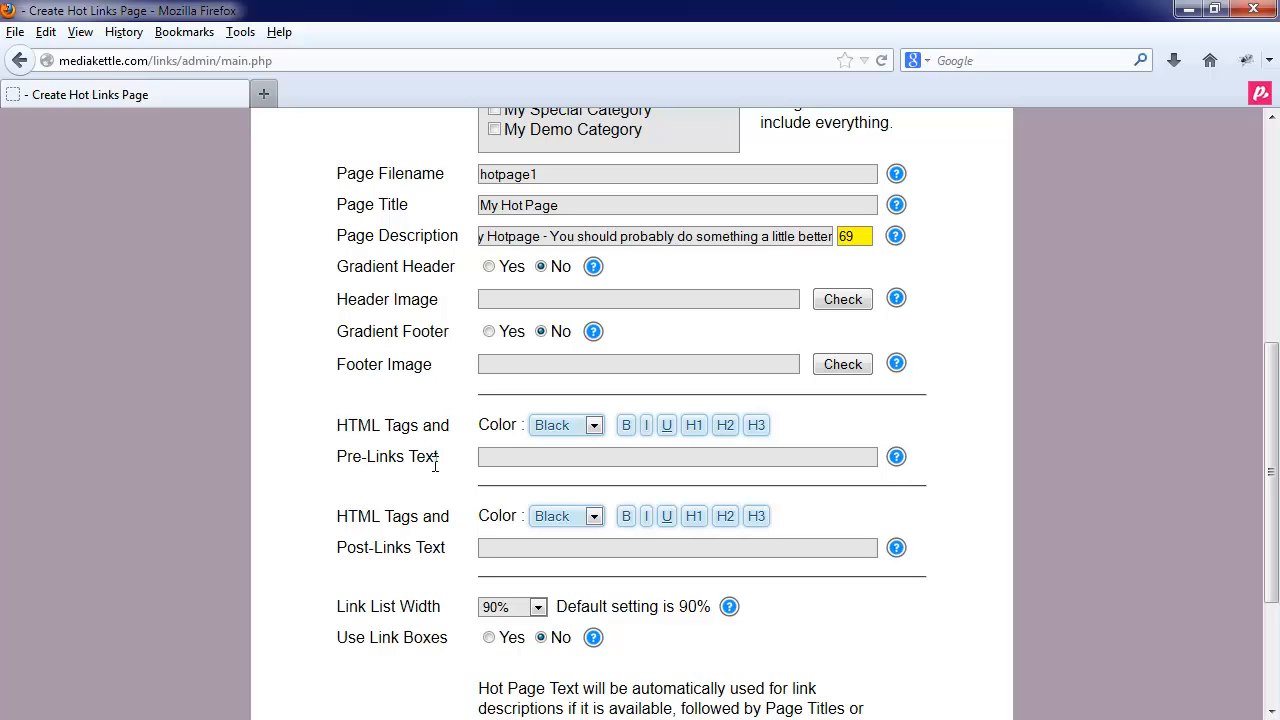
- Enter 'Here is some text before the links' as the Pre-Links Text and make it bold
click(510, 450)
text(Here is some text before the links)
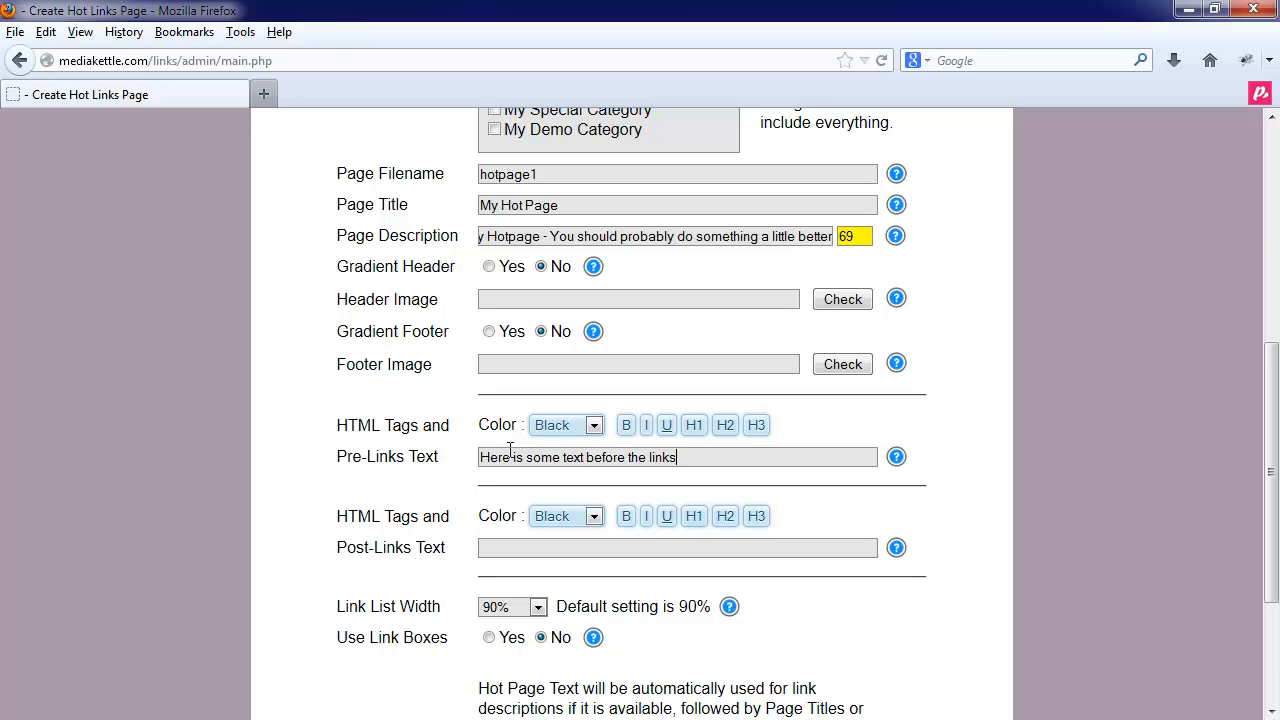
key(ctrl+a)
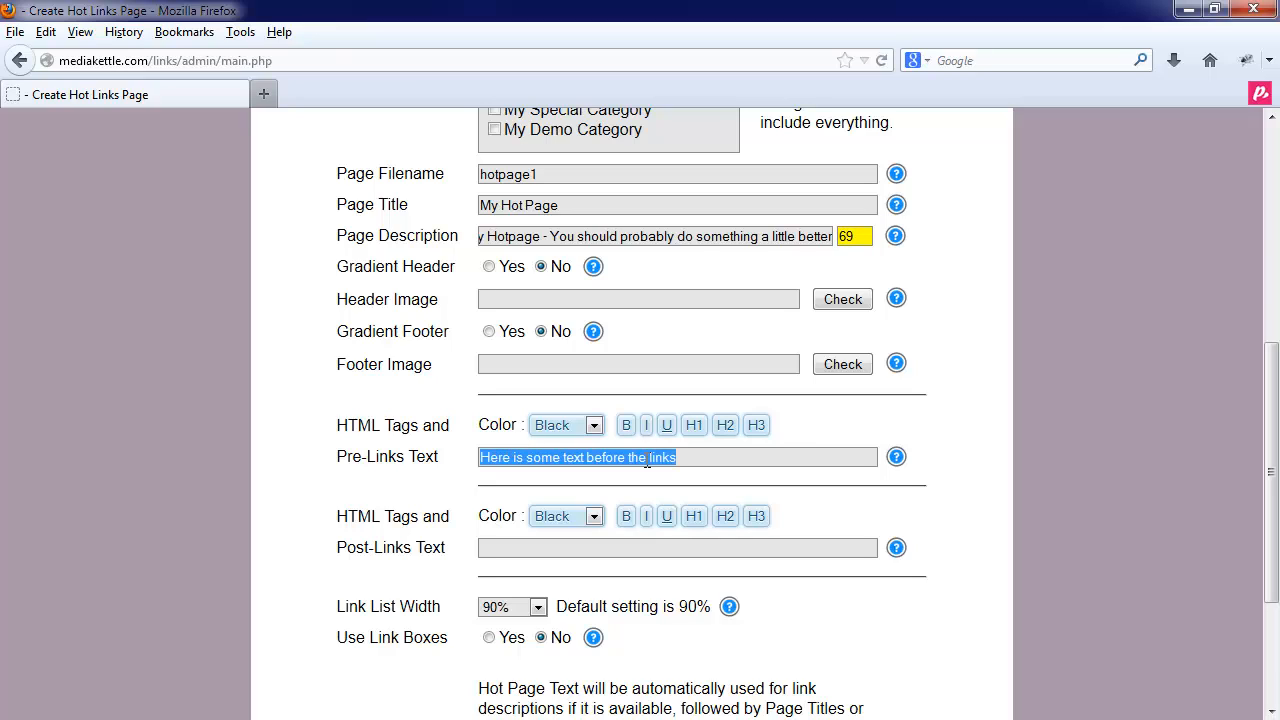
click(627, 426)
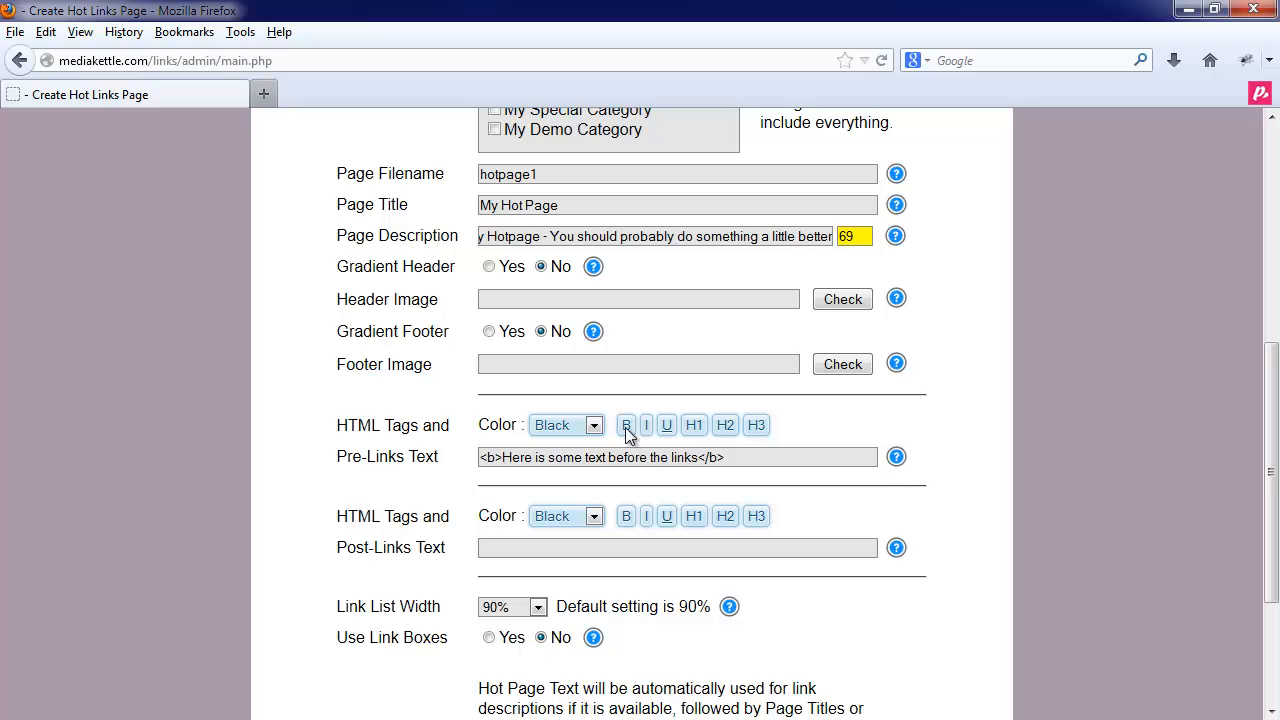
- Format the pre-links text as an H1 heading coloured Navy
triple_click(732, 457)
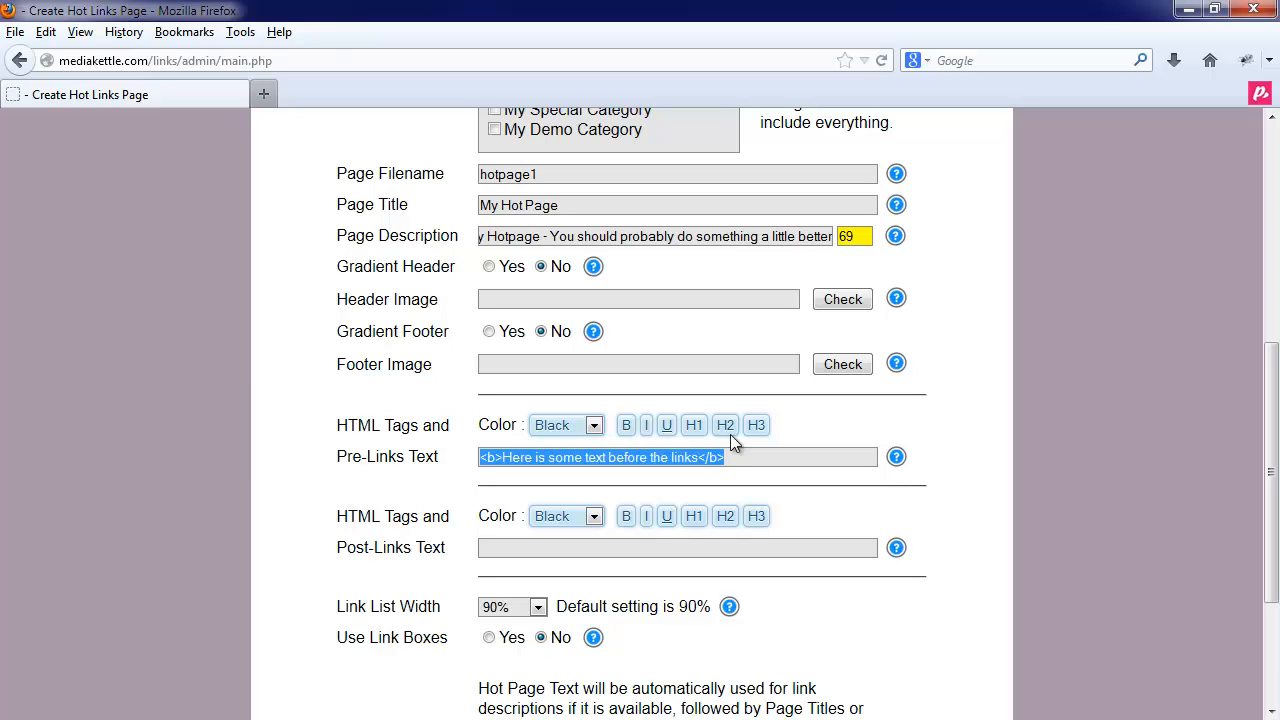
click(688, 423)
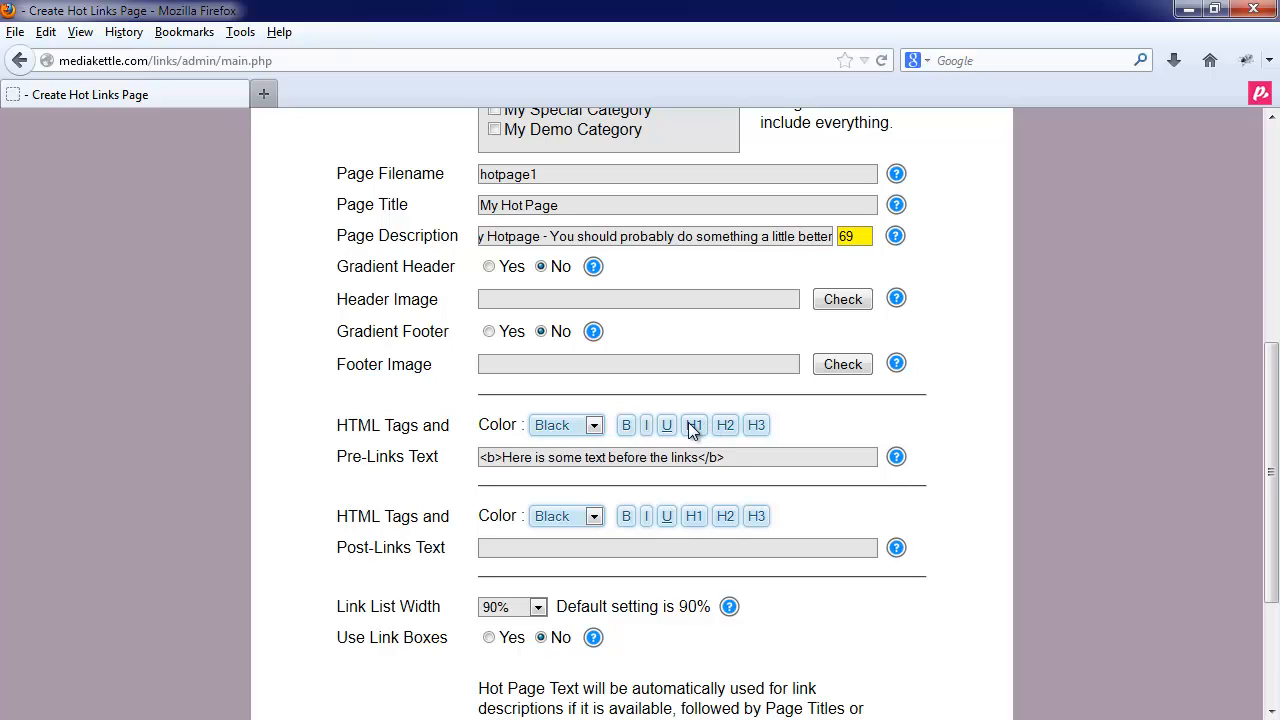
drag(801, 457, 475, 458)
click(592, 428)
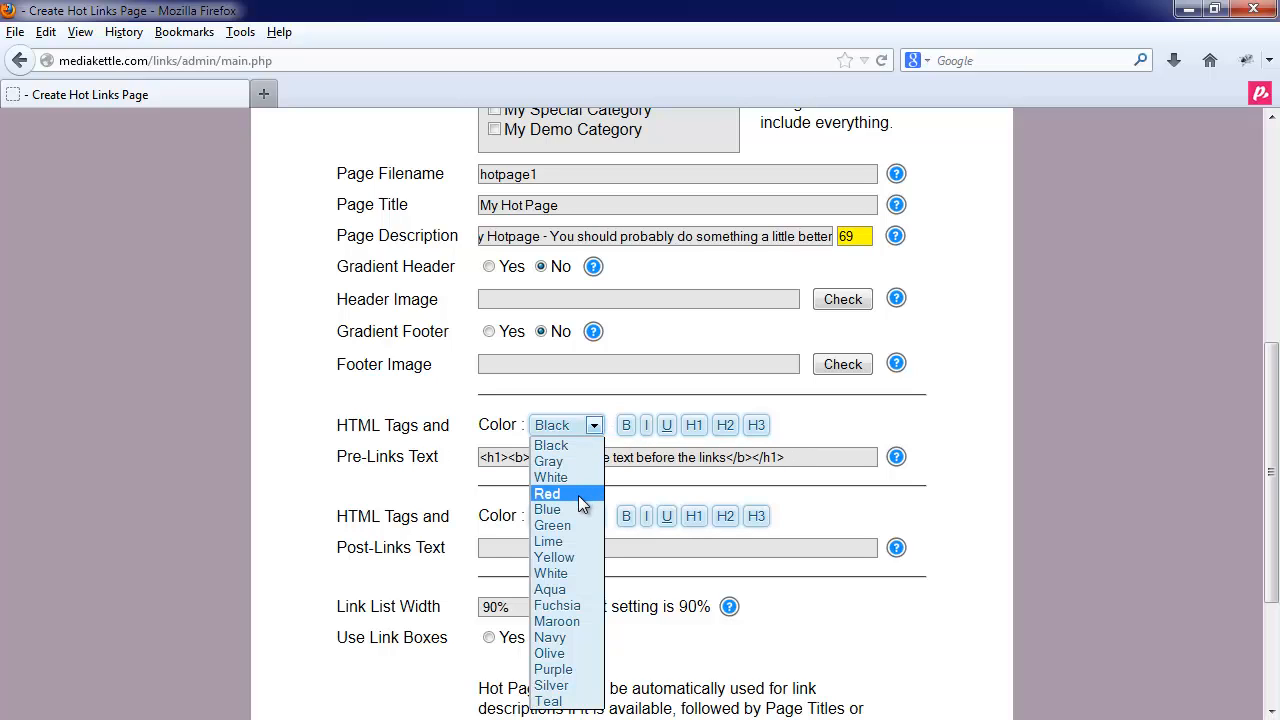
click(572, 636)
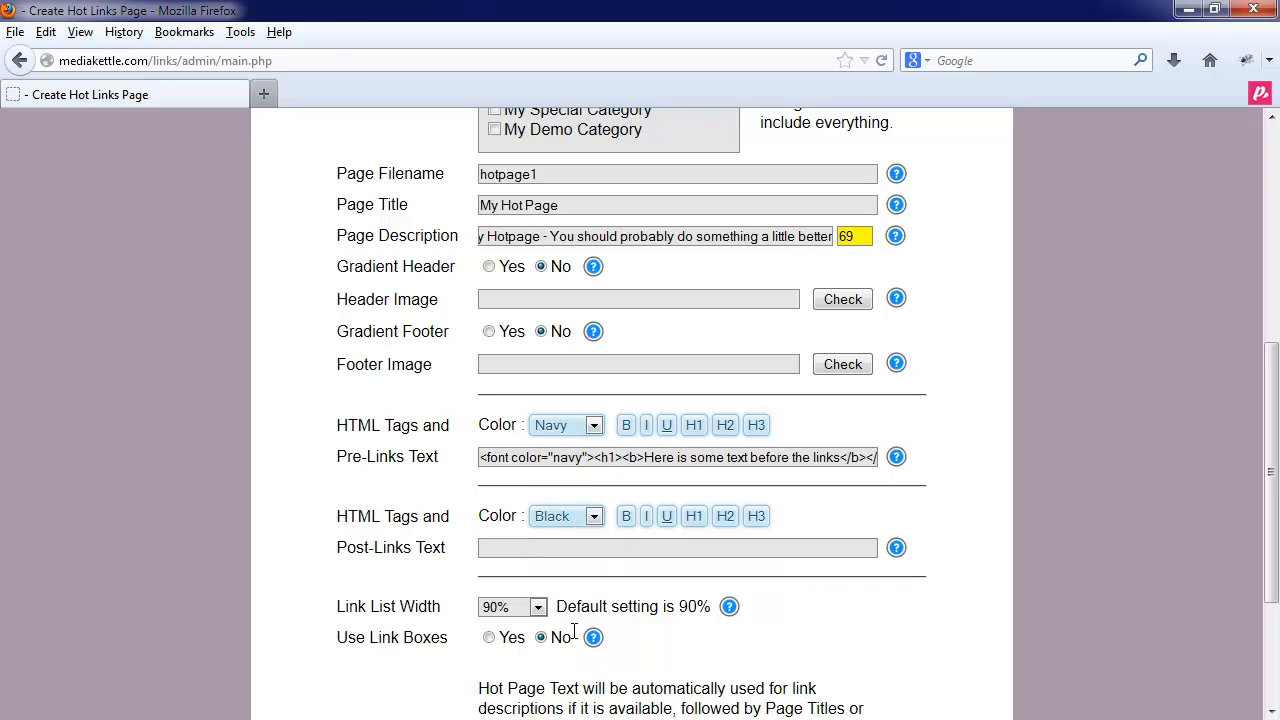
click(543, 545)
scroll(603, 600, down, 4)
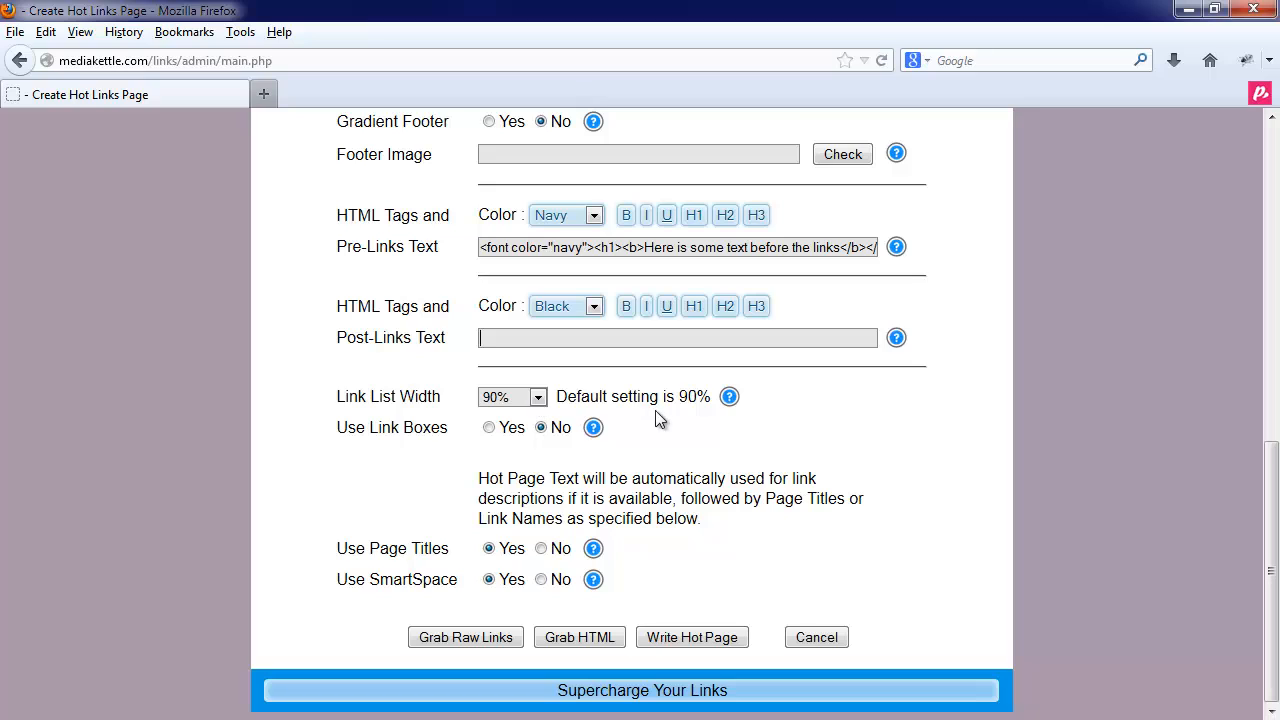
- Set Link List Width to 60% and turn Use Link Boxes on
click(527, 404)
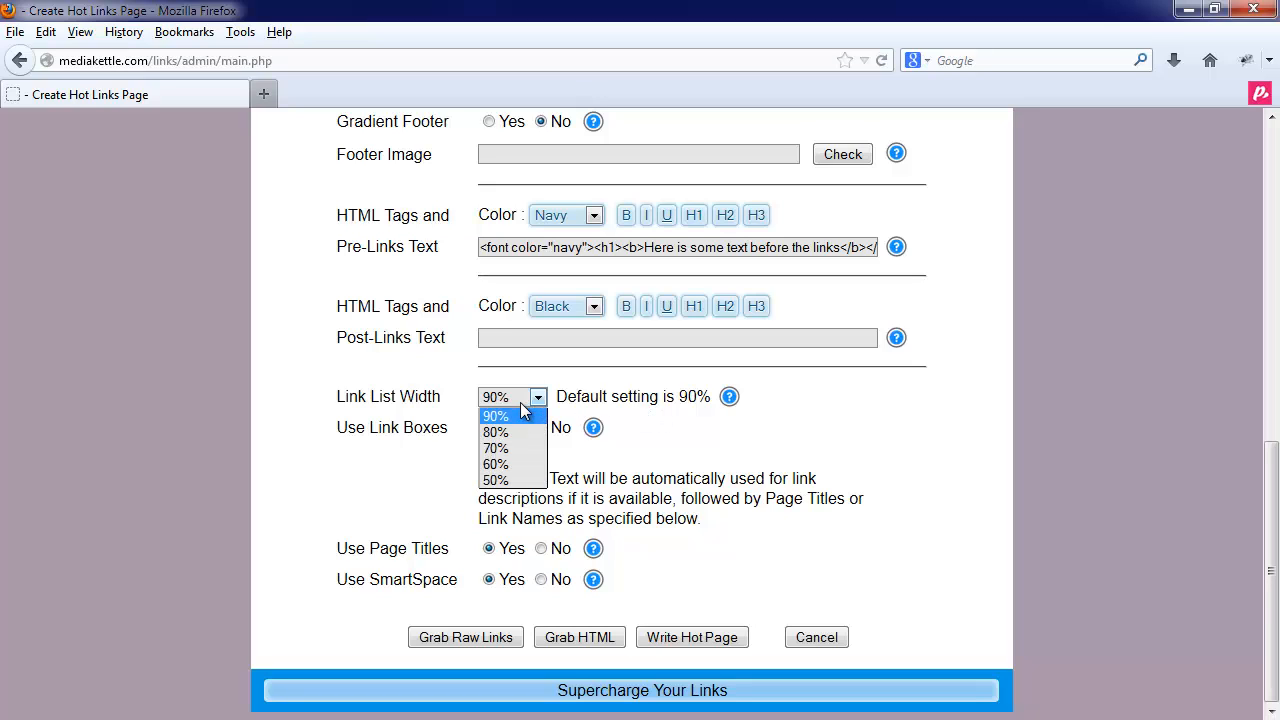
click(507, 465)
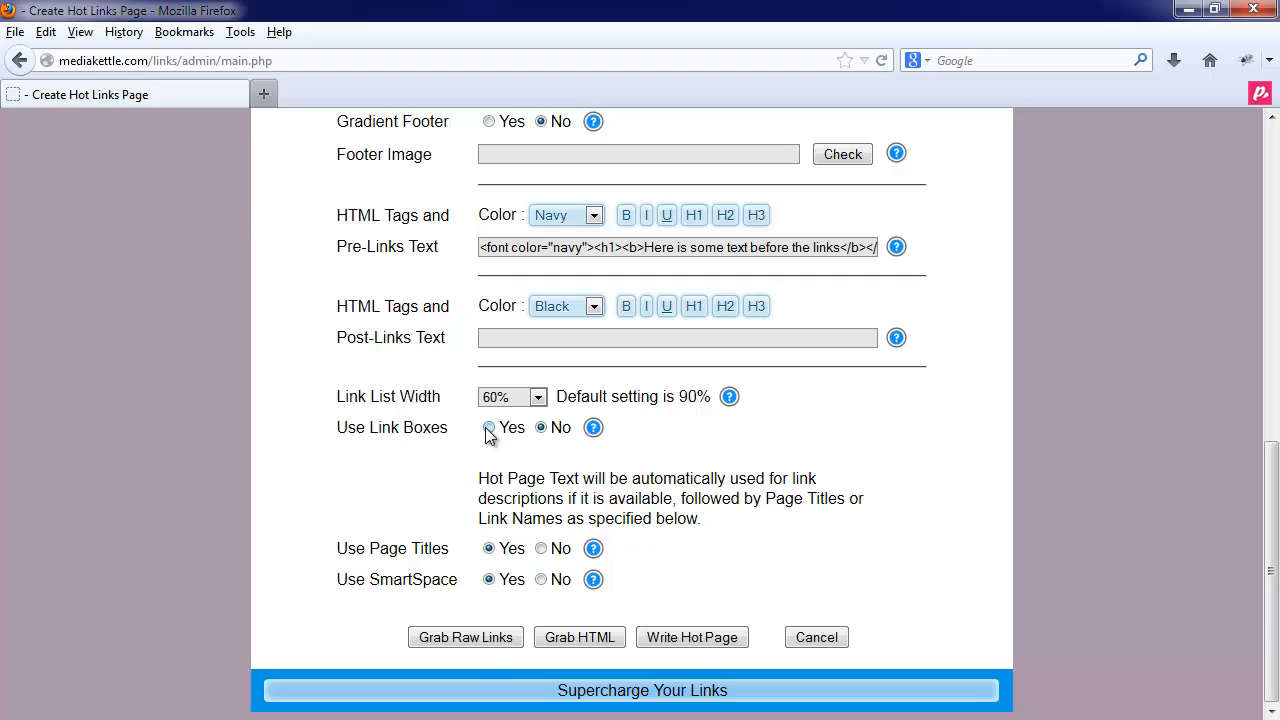
click(489, 428)
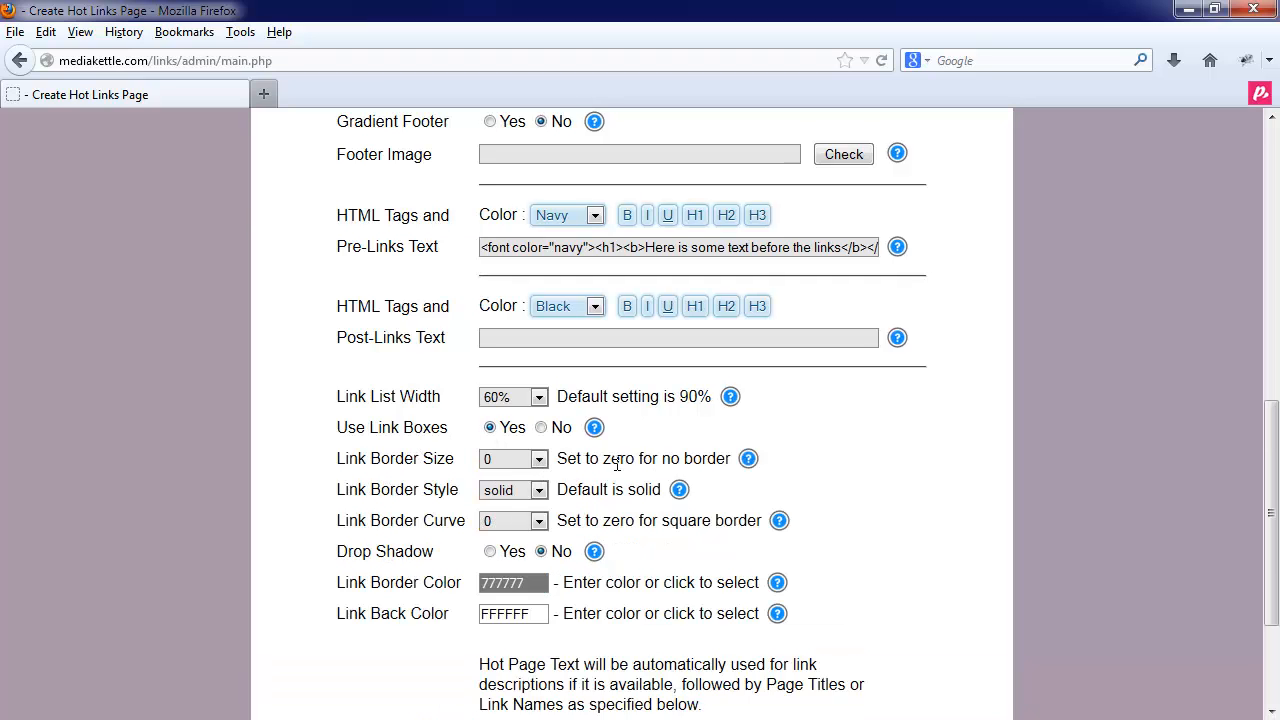
- Give the link boxes a solid size-2 border, curve 10 corners and a drop shadow
click(537, 460)
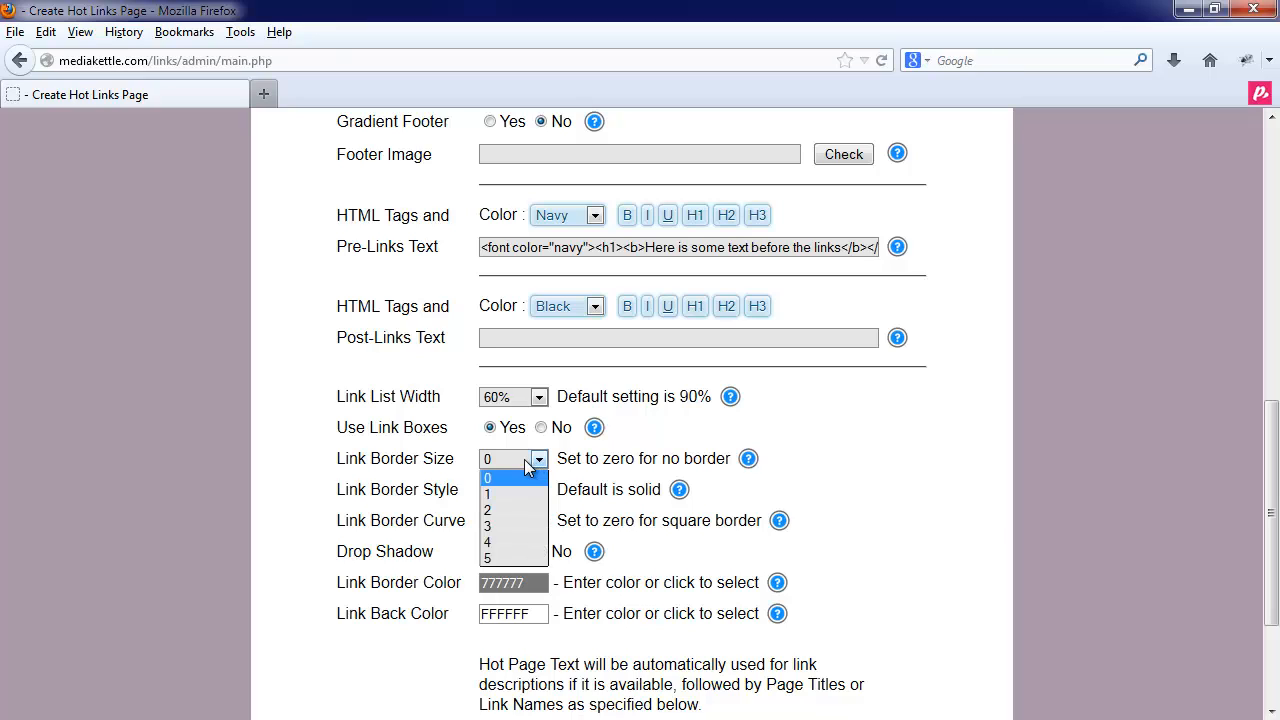
click(504, 511)
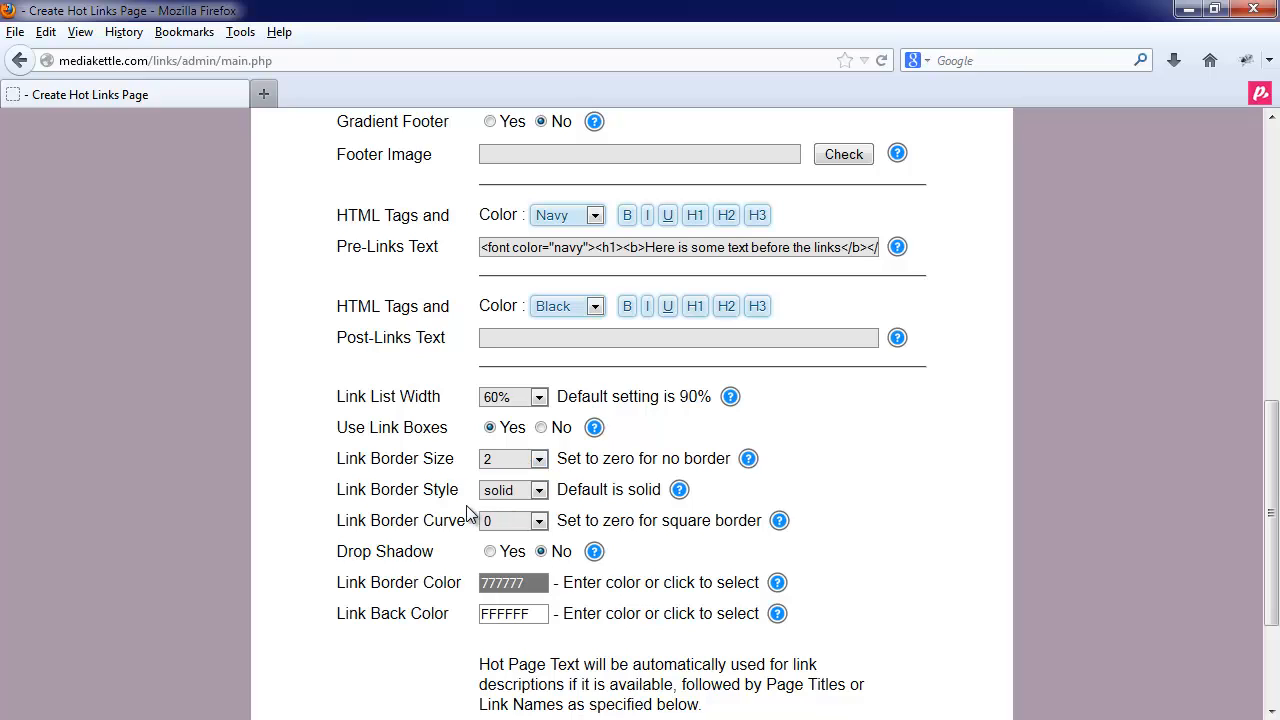
click(488, 494)
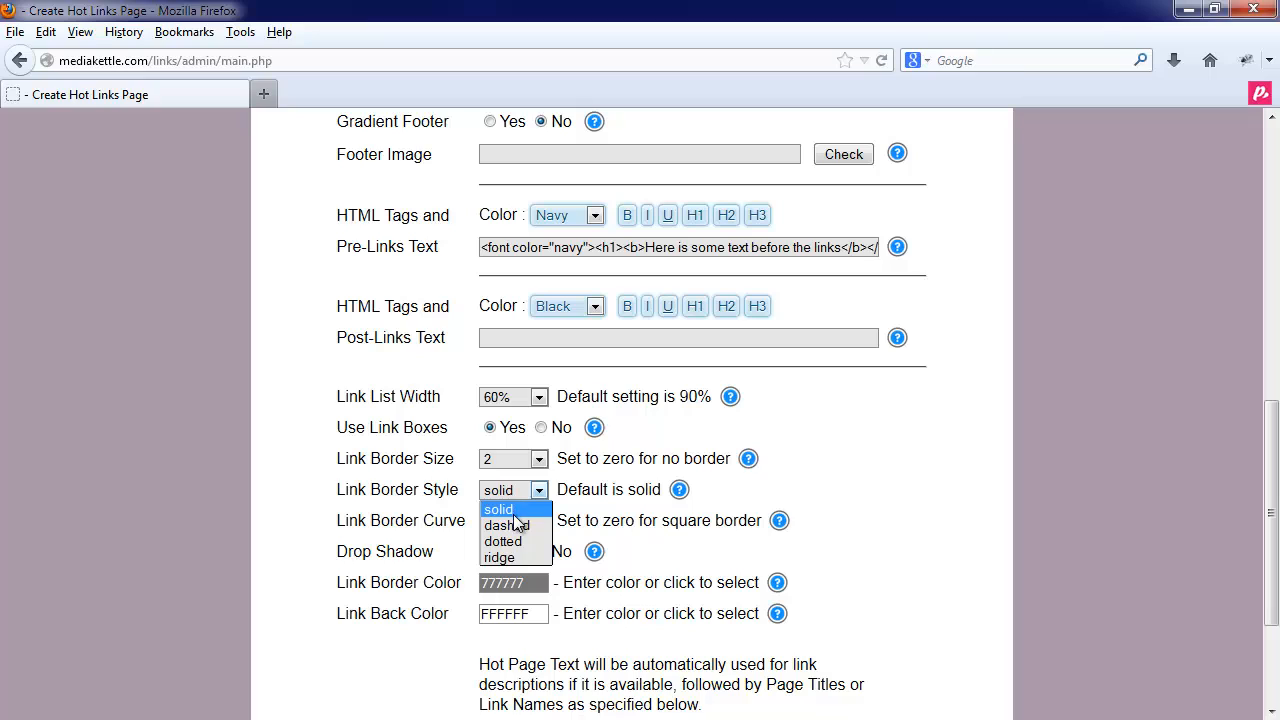
click(500, 509)
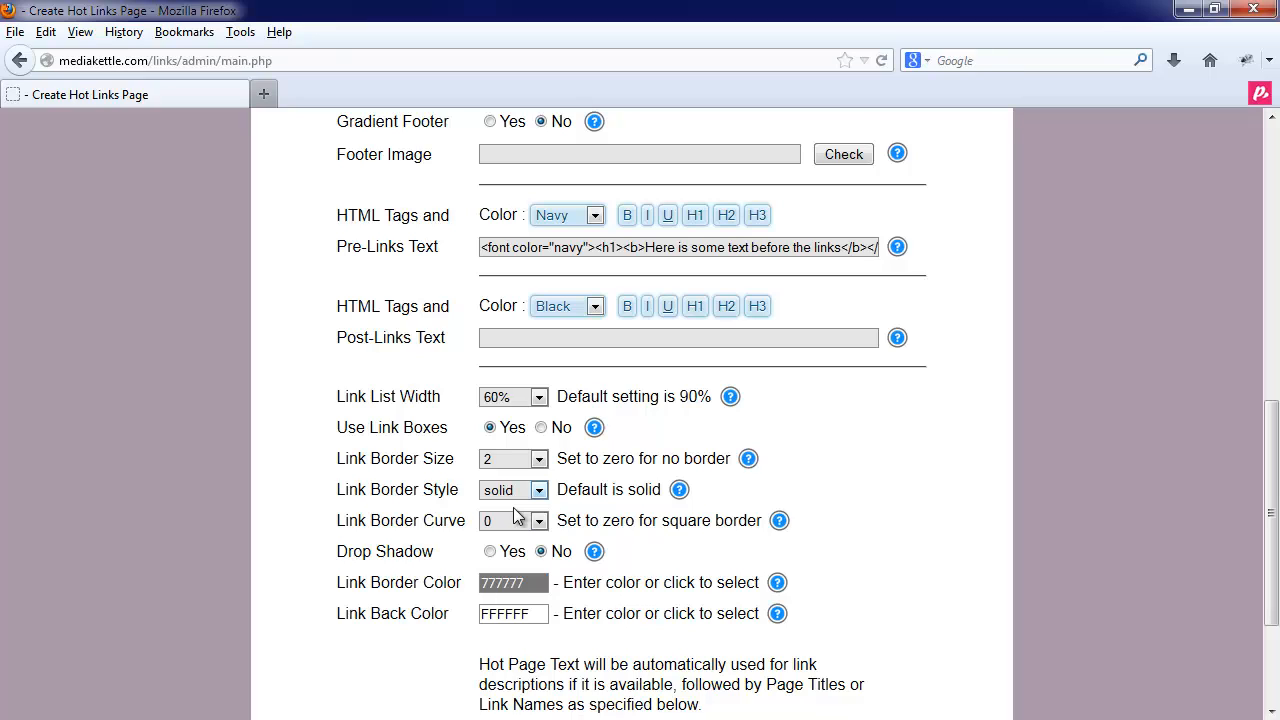
click(515, 521)
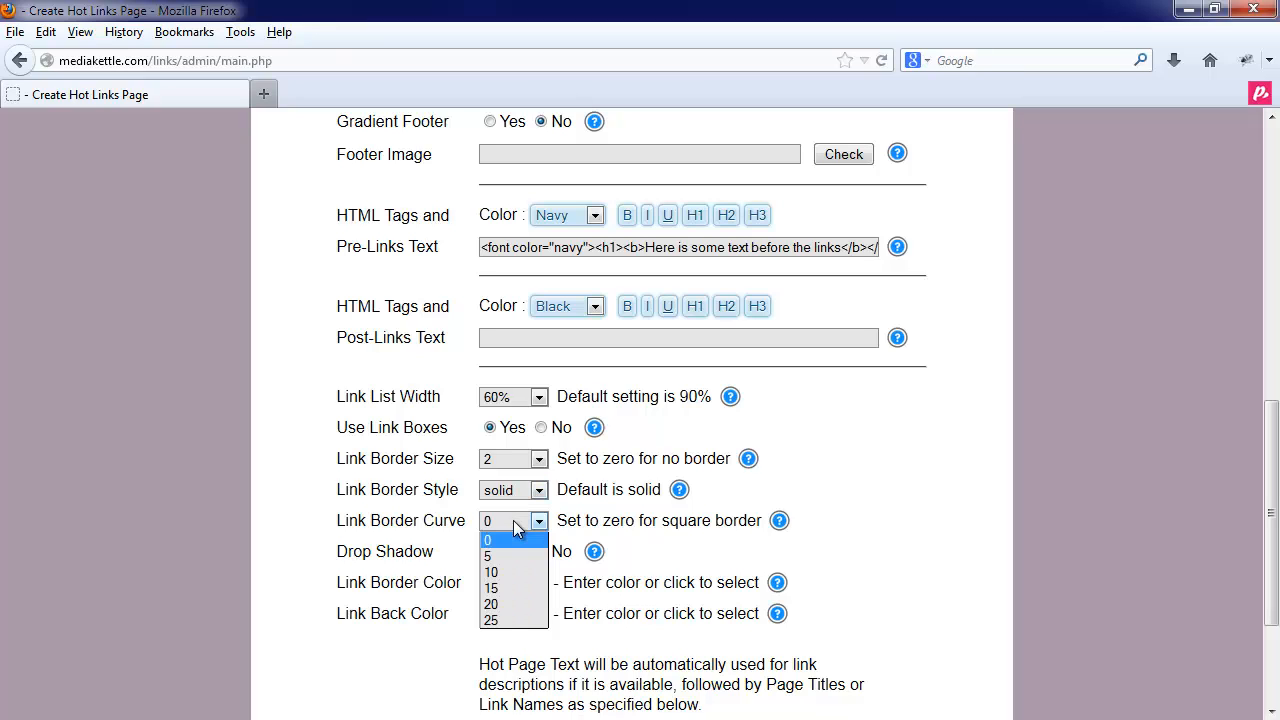
click(510, 573)
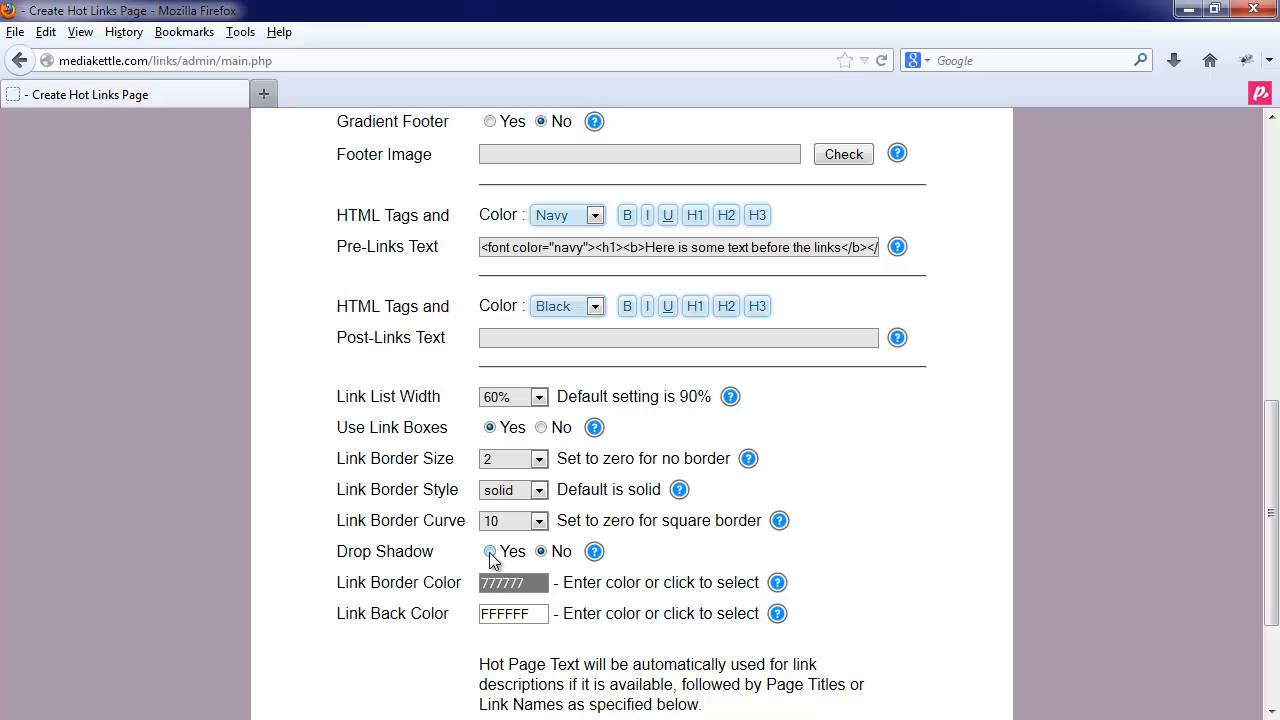
click(490, 552)
- Darken the Link Border Color to 292929
scroll(586, 598, down, 2)
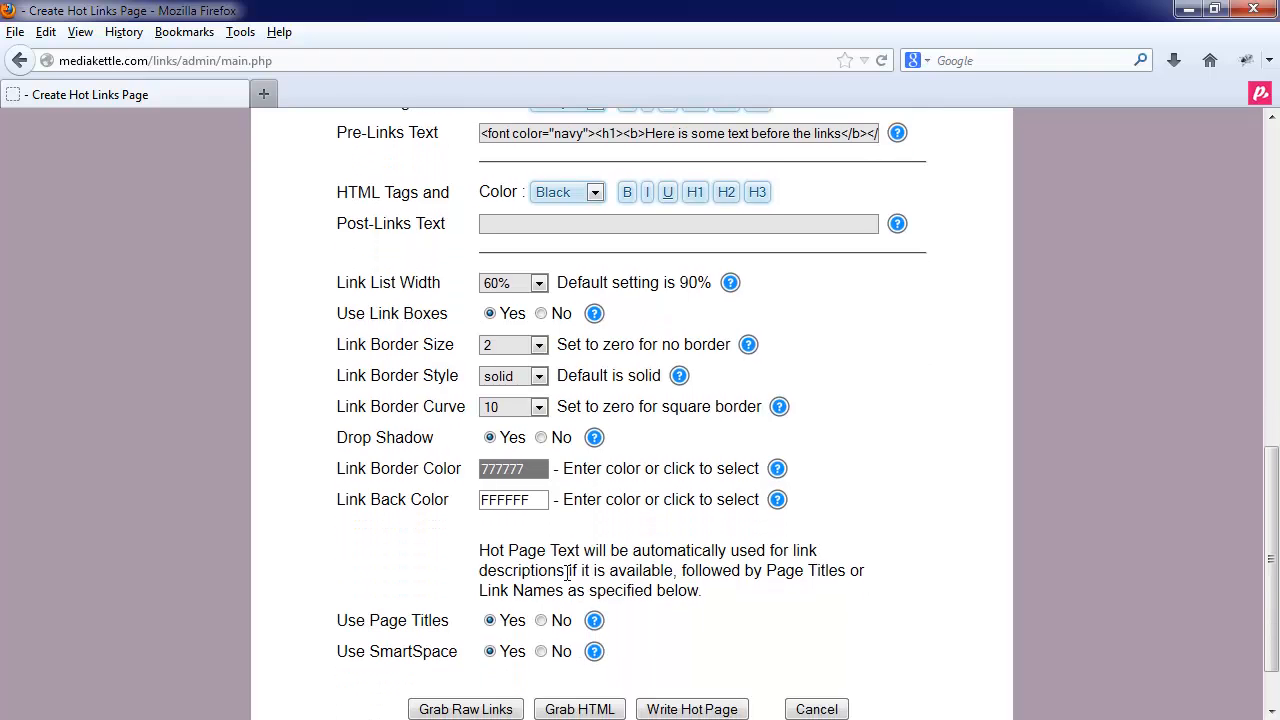
click(534, 476)
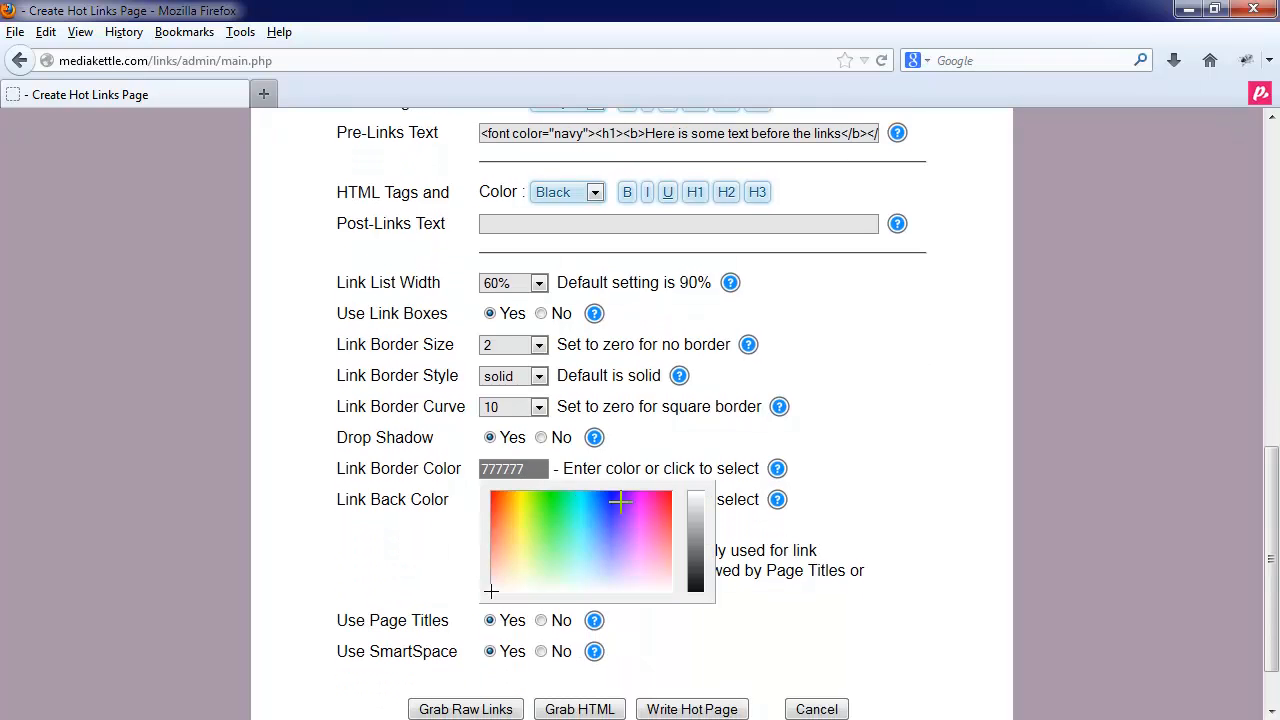
drag(687, 550, 691, 586)
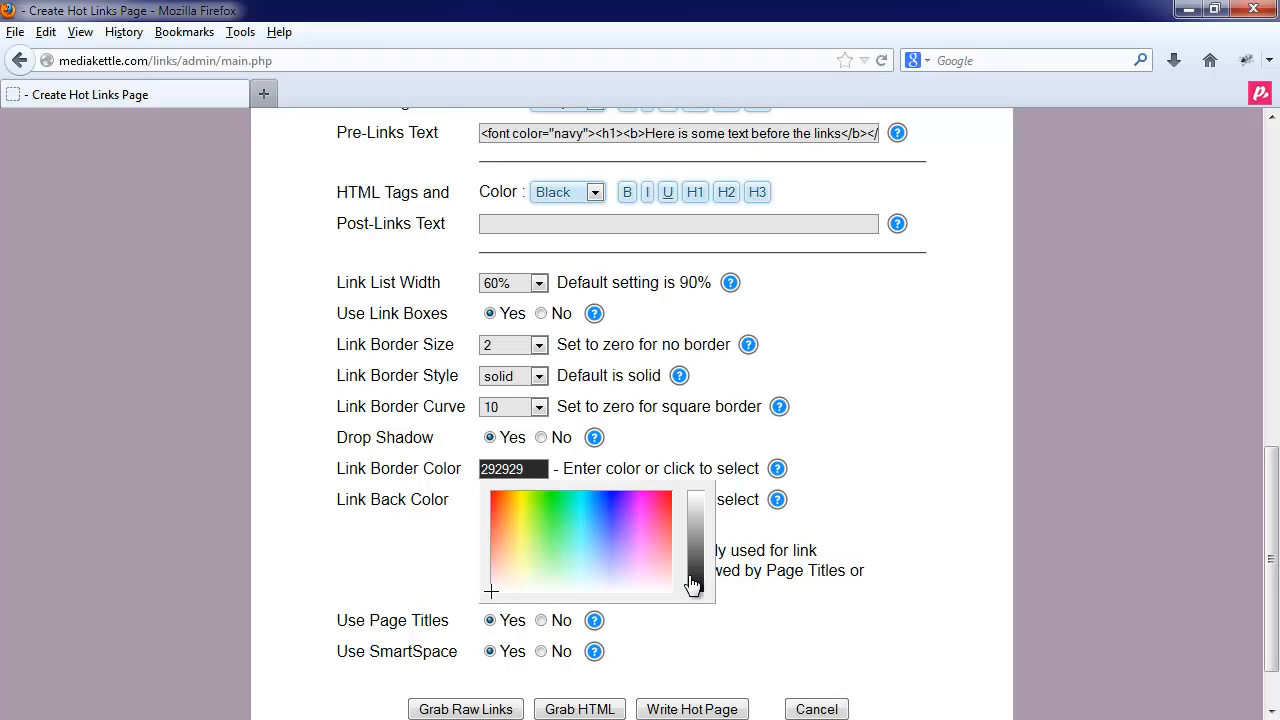
click(455, 533)
- Set the Link Back Color to pale yellow FFED91
click(504, 497)
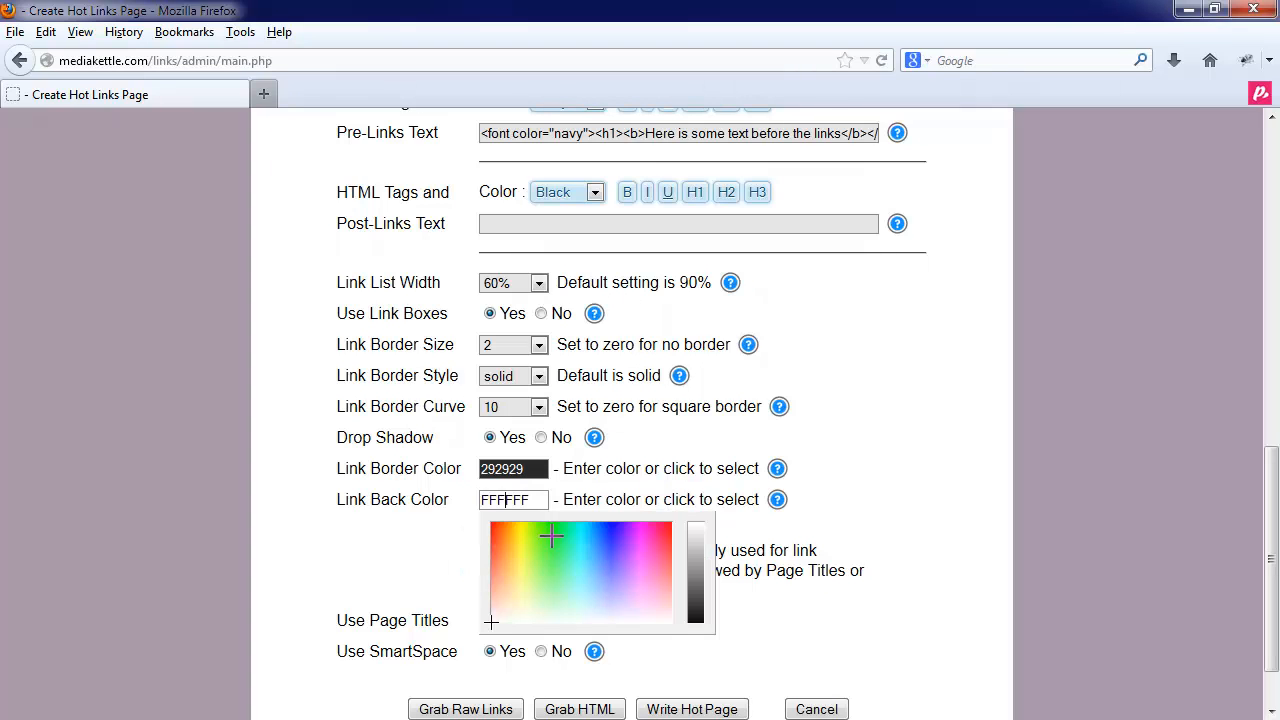
drag(528, 545, 521, 576)
click(613, 493)
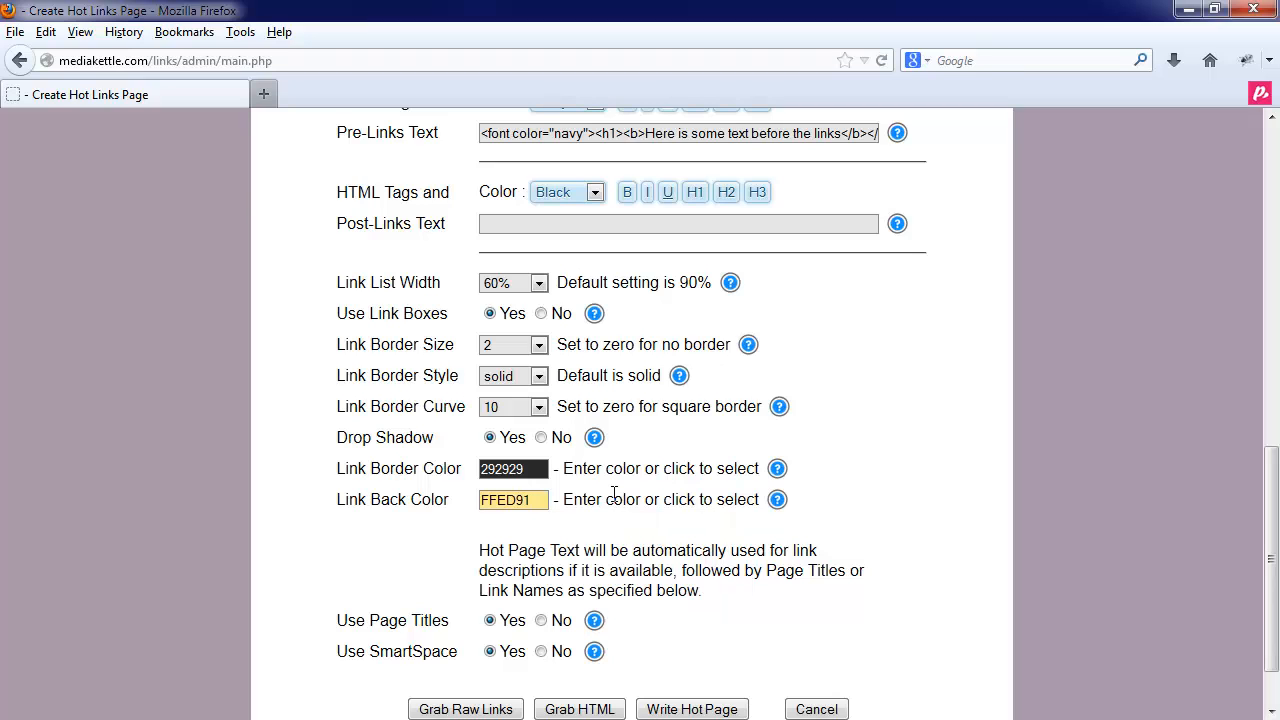
scroll(613, 493, down, 2)
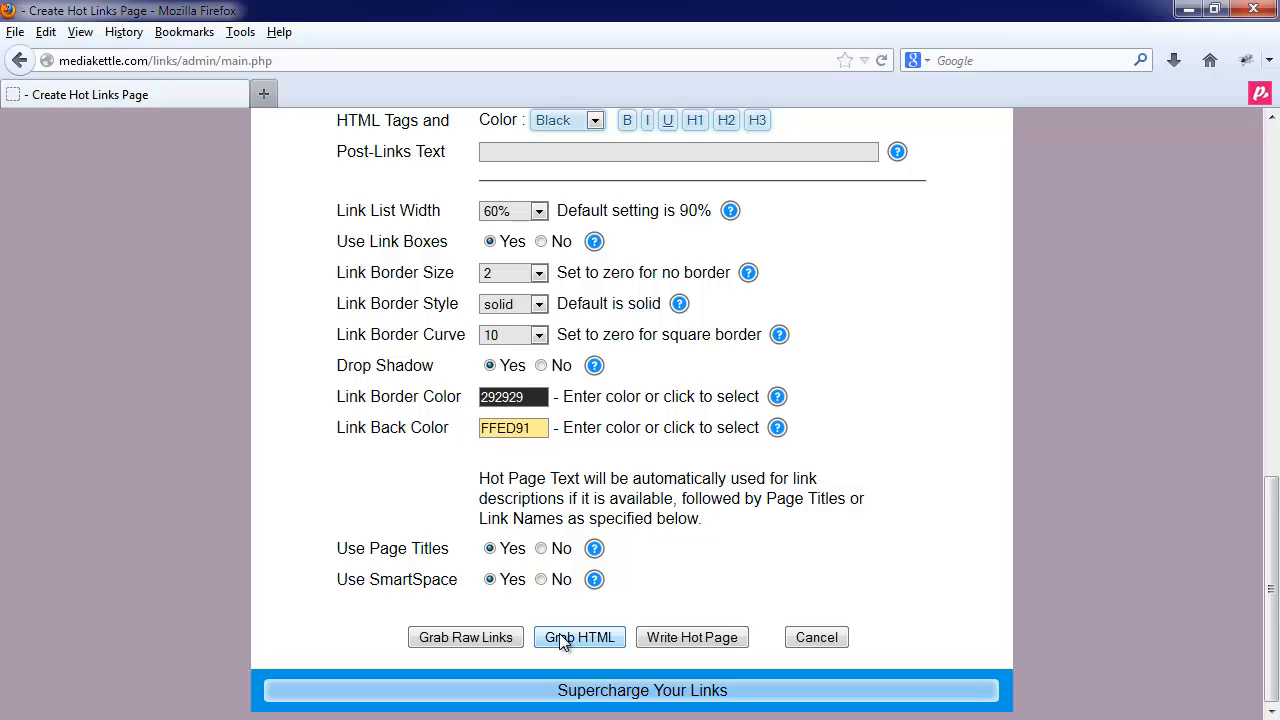
- Write hotpage1.php, view its pale-yellow link boxes in a new tab, and return to the admin tab
click(678, 638)
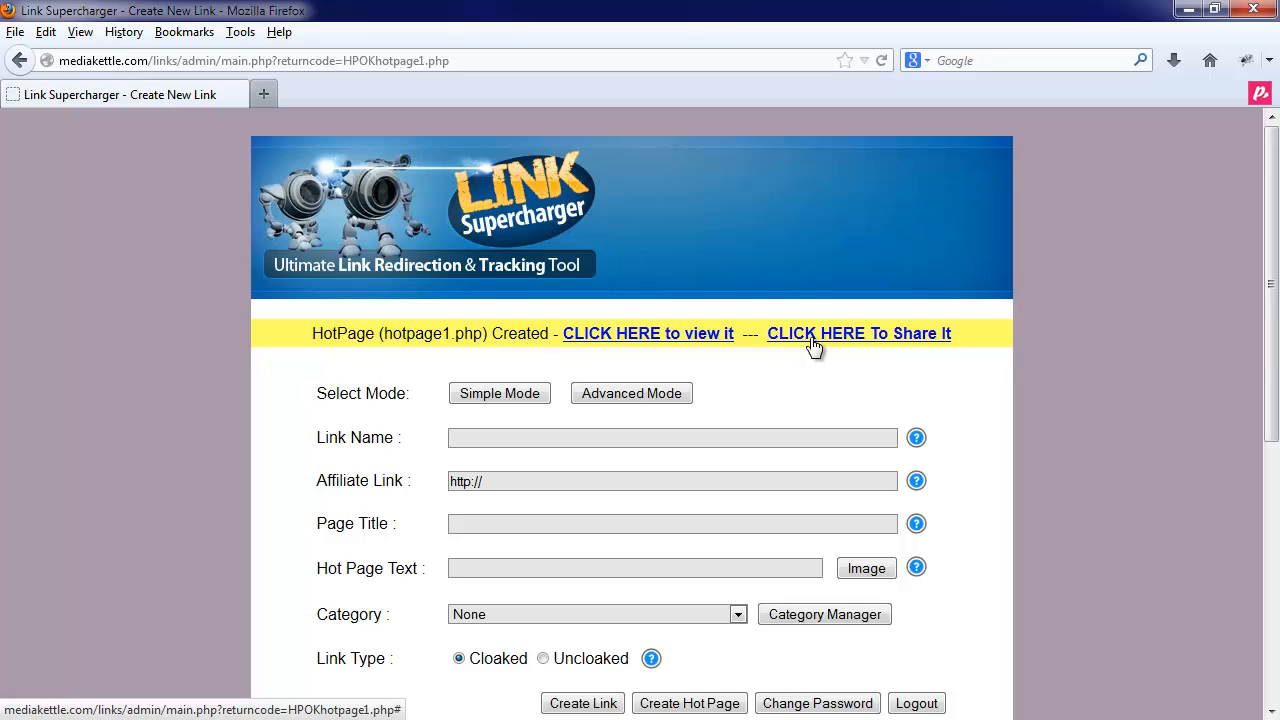
click(684, 334)
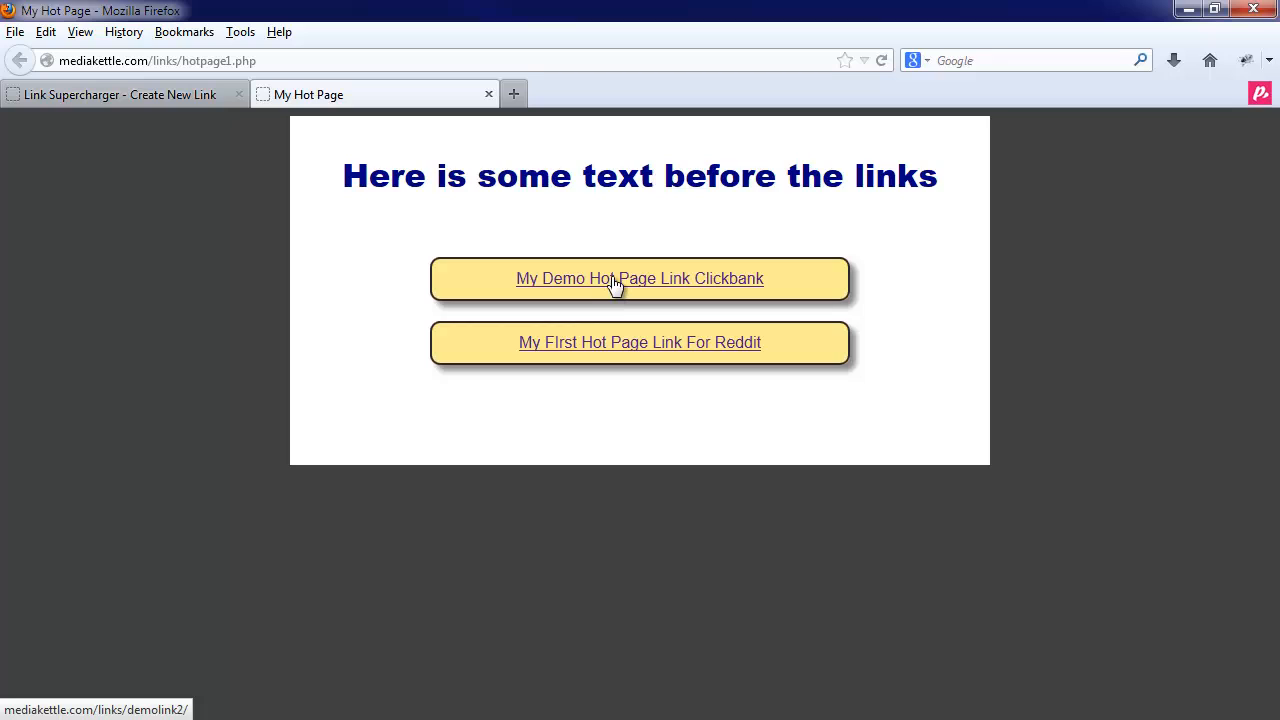
click(280, 60)
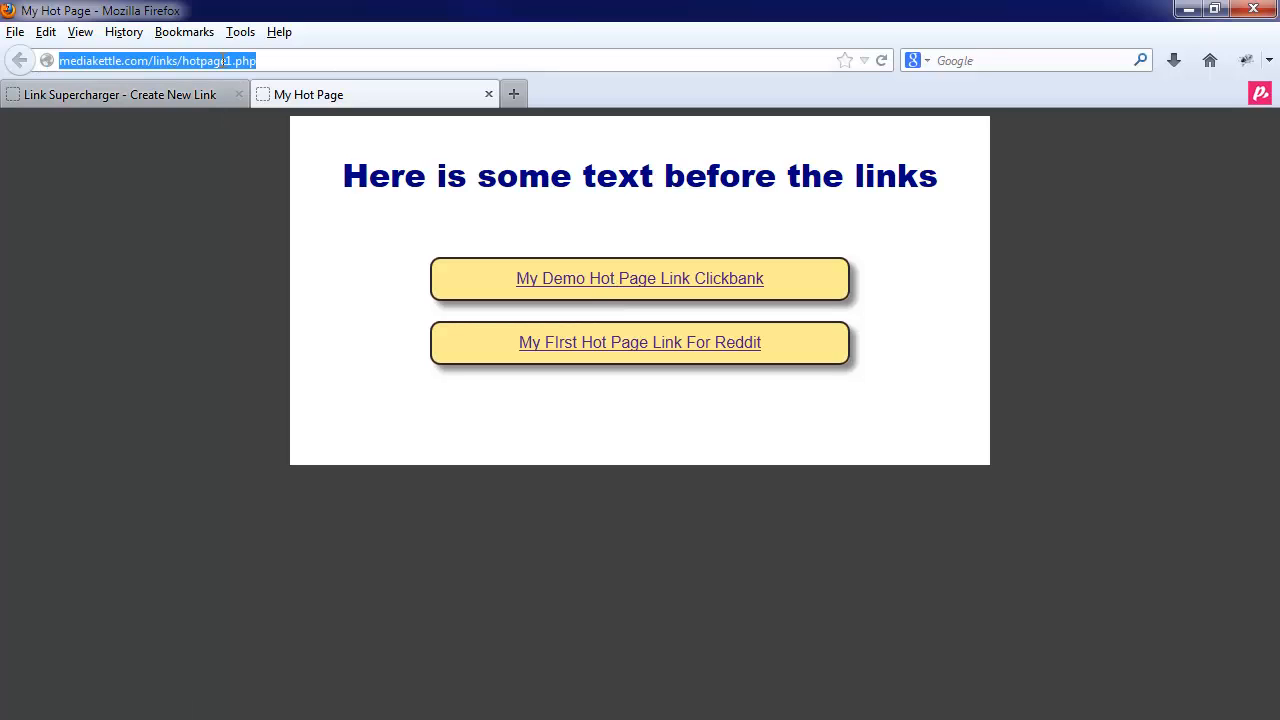
click(262, 60)
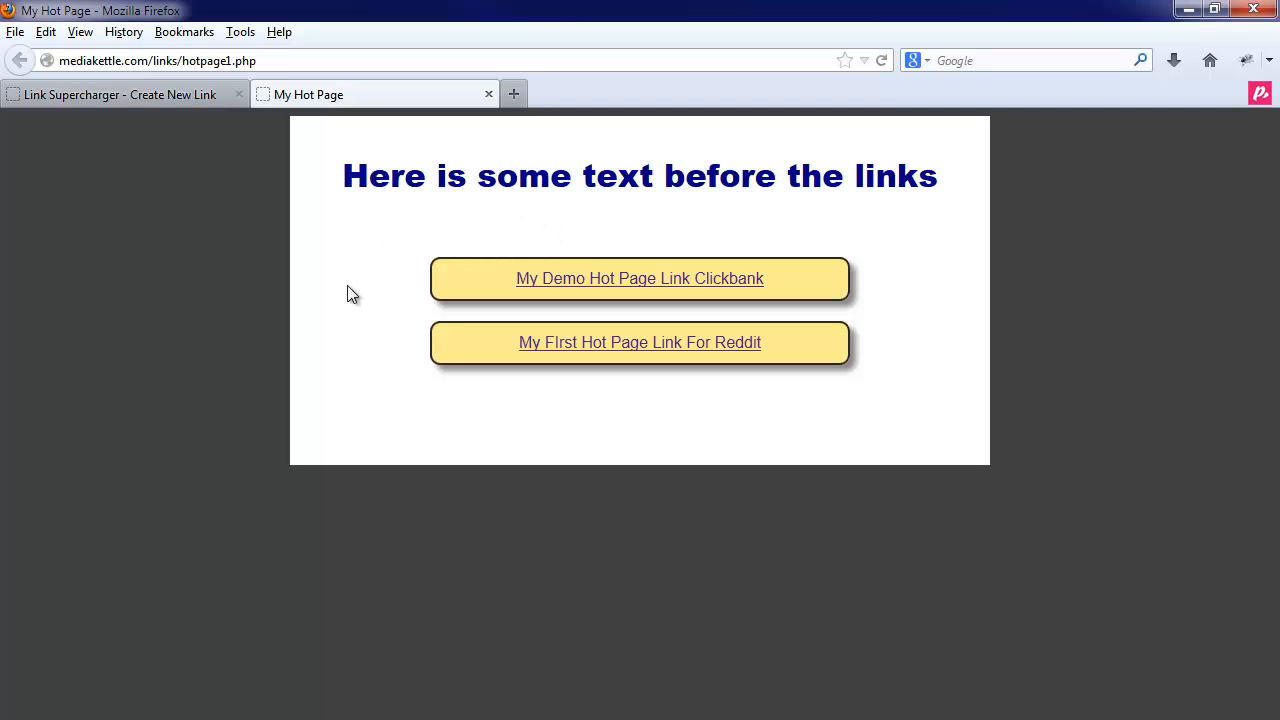
click(182, 94)
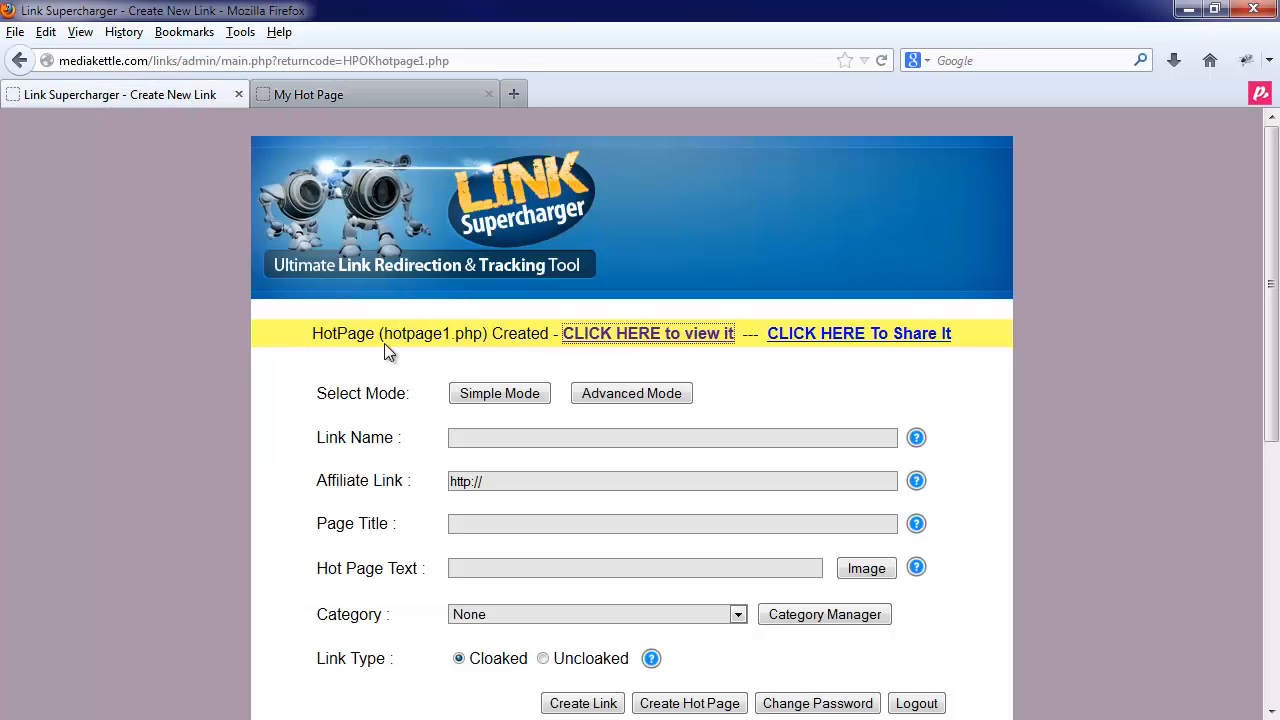
- Grab the hot page links as raw URLs, select both, and click Done
scroll(822, 462, down, 5)
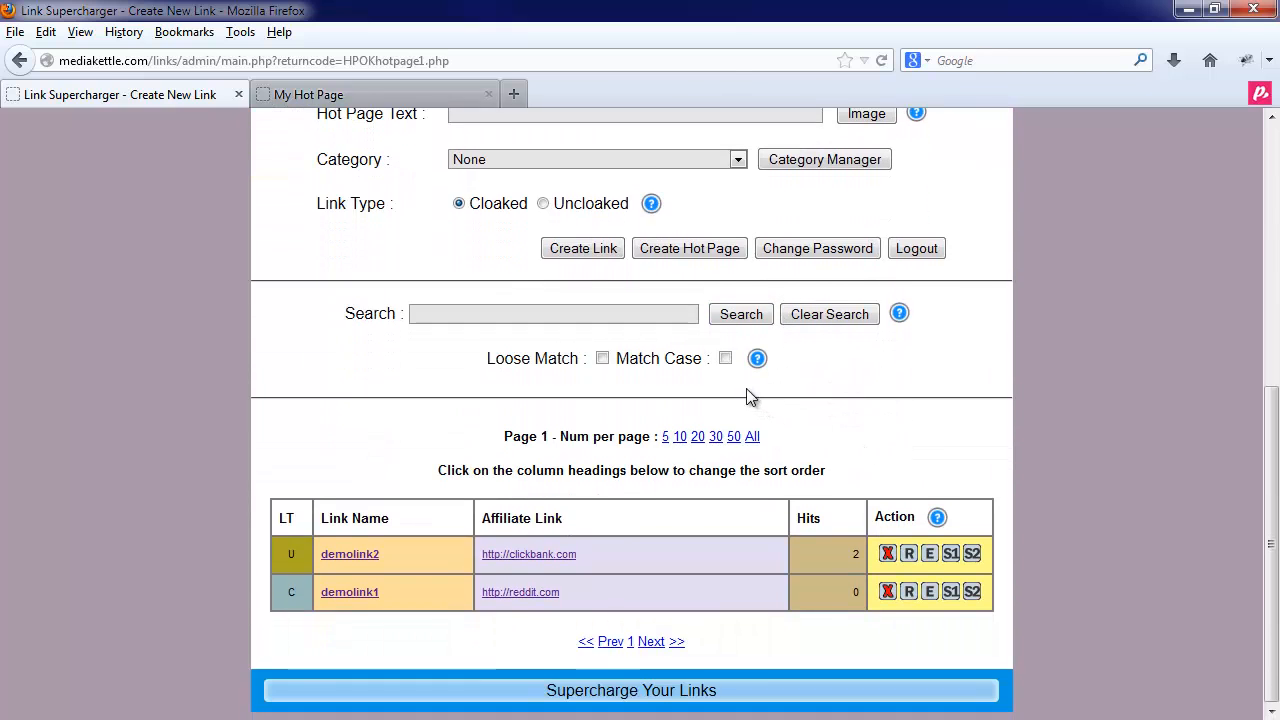
click(693, 255)
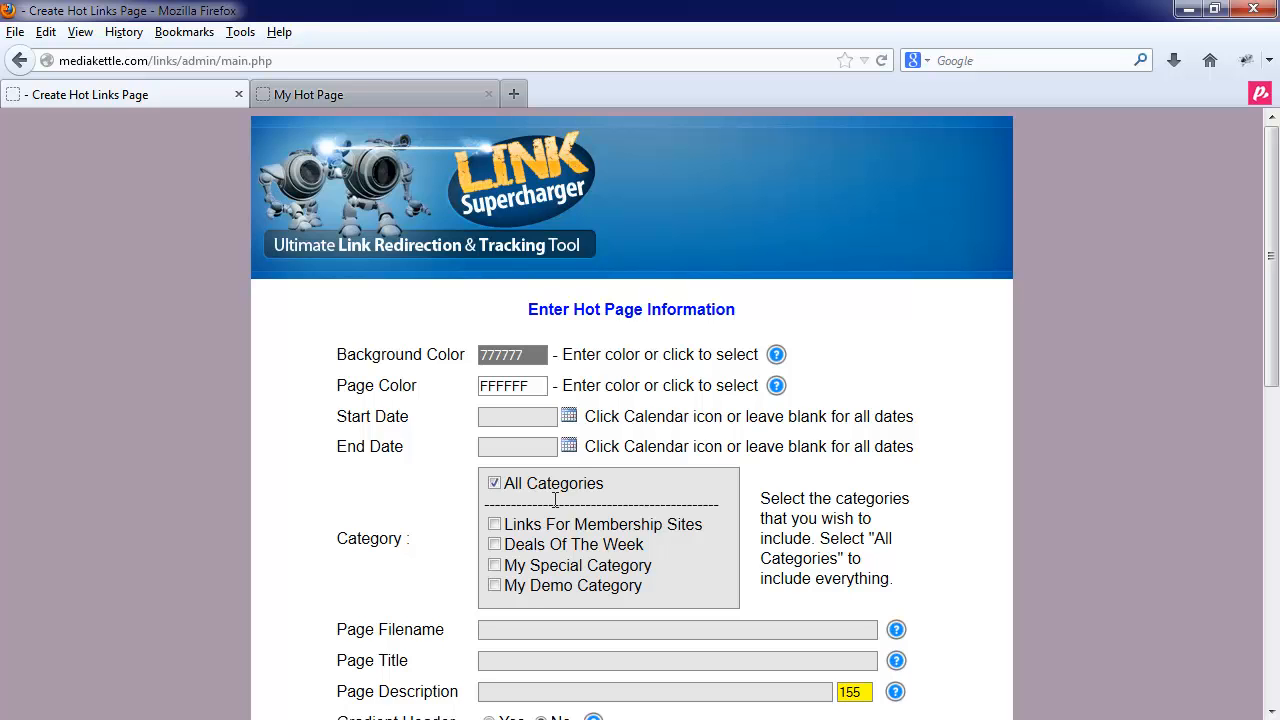
scroll(560, 535, down, 1)
scroll(565, 530, down, 7)
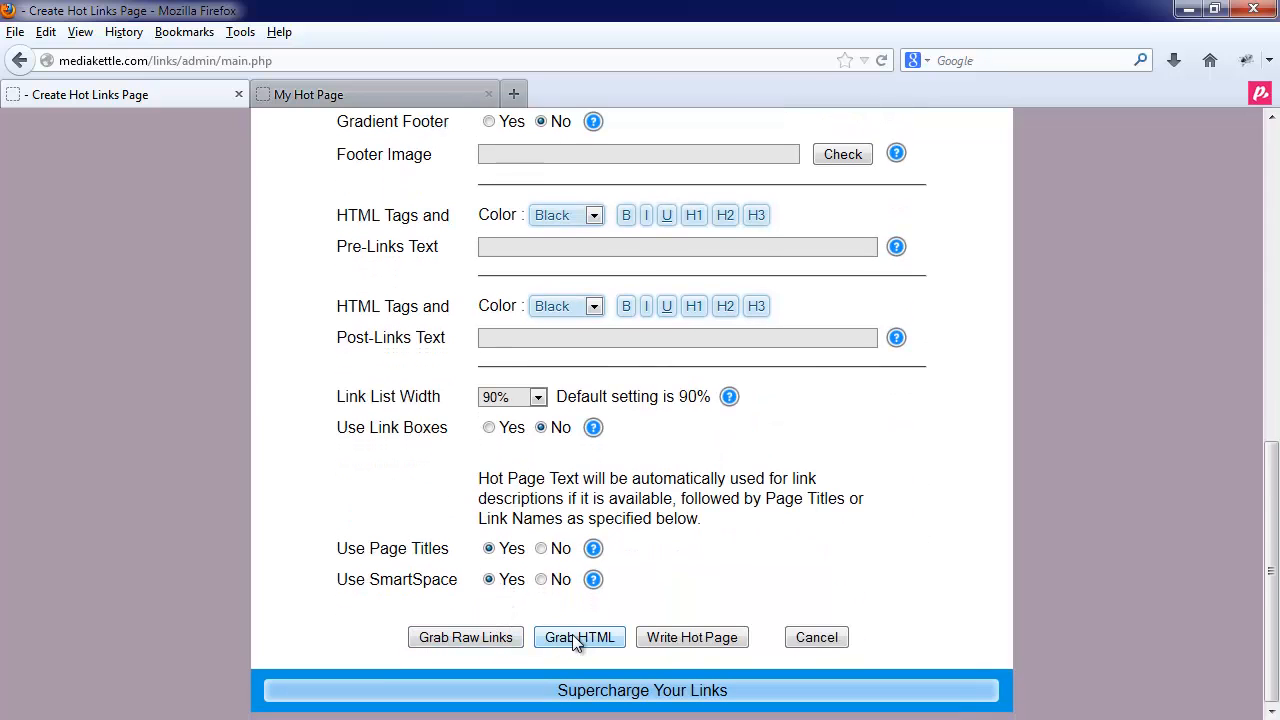
click(489, 636)
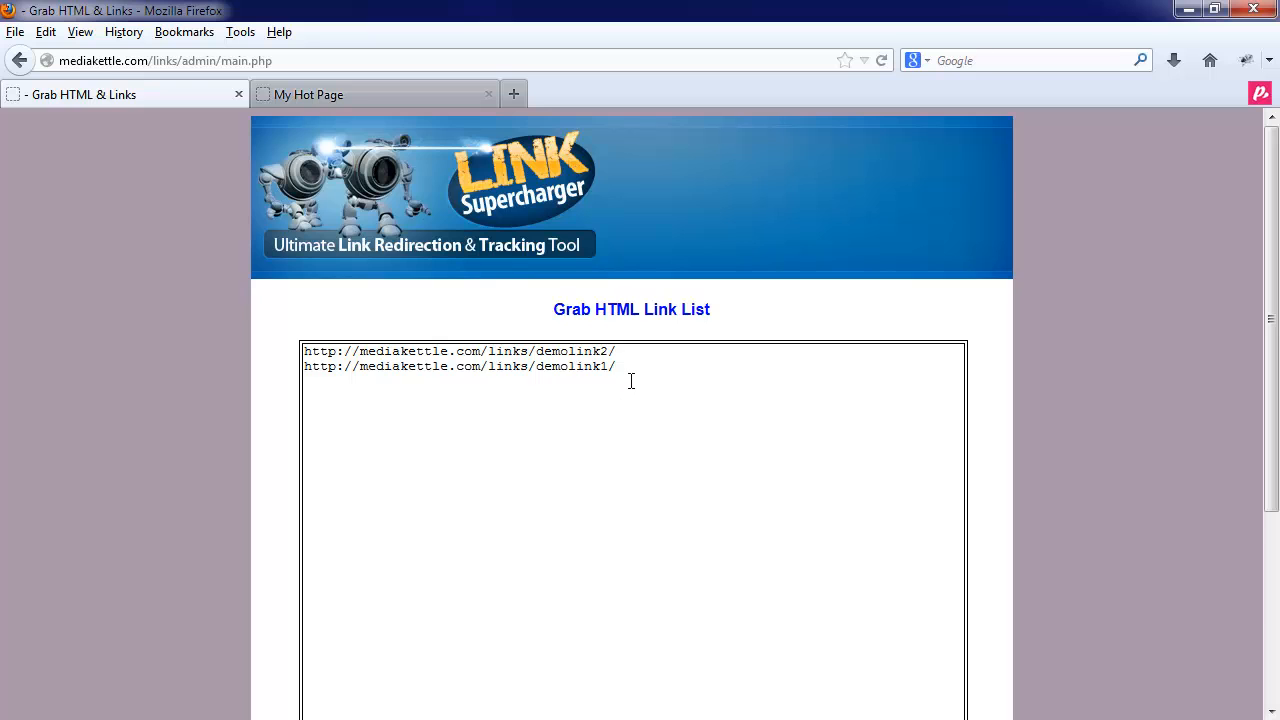
scroll(594, 423, down, 5)
scroll(594, 423, up, 5)
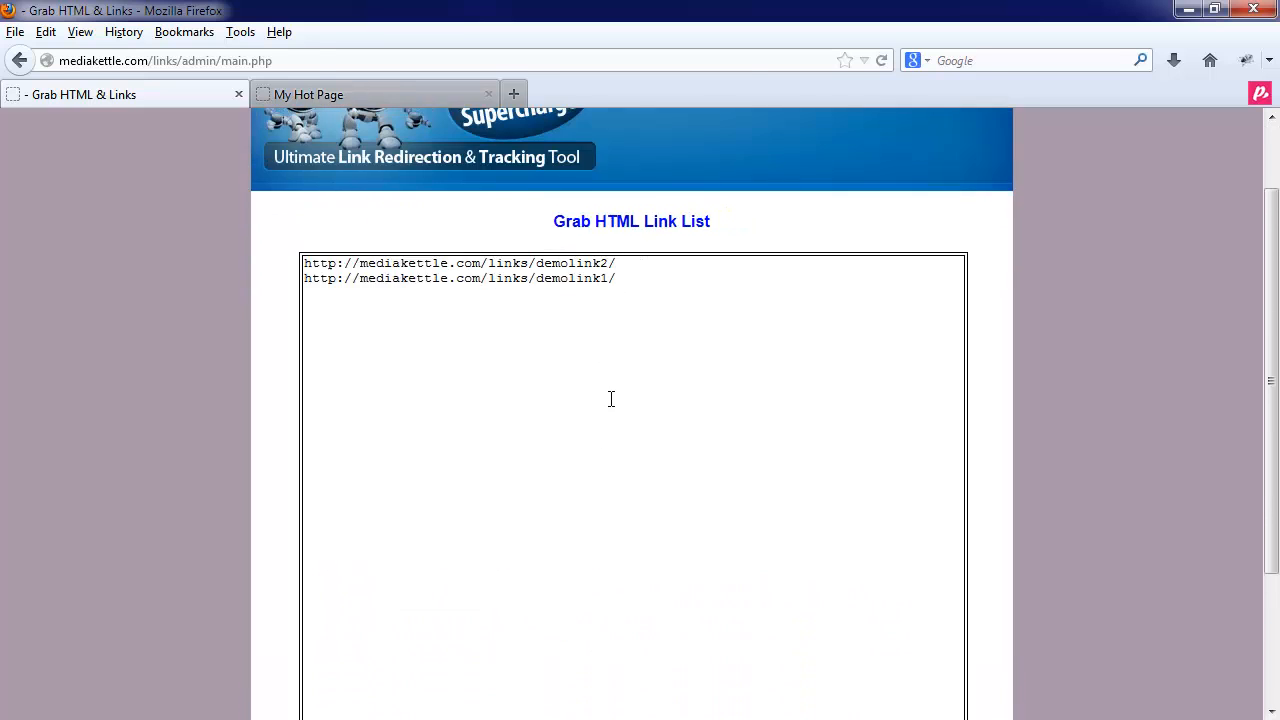
drag(624, 377, 145, 349)
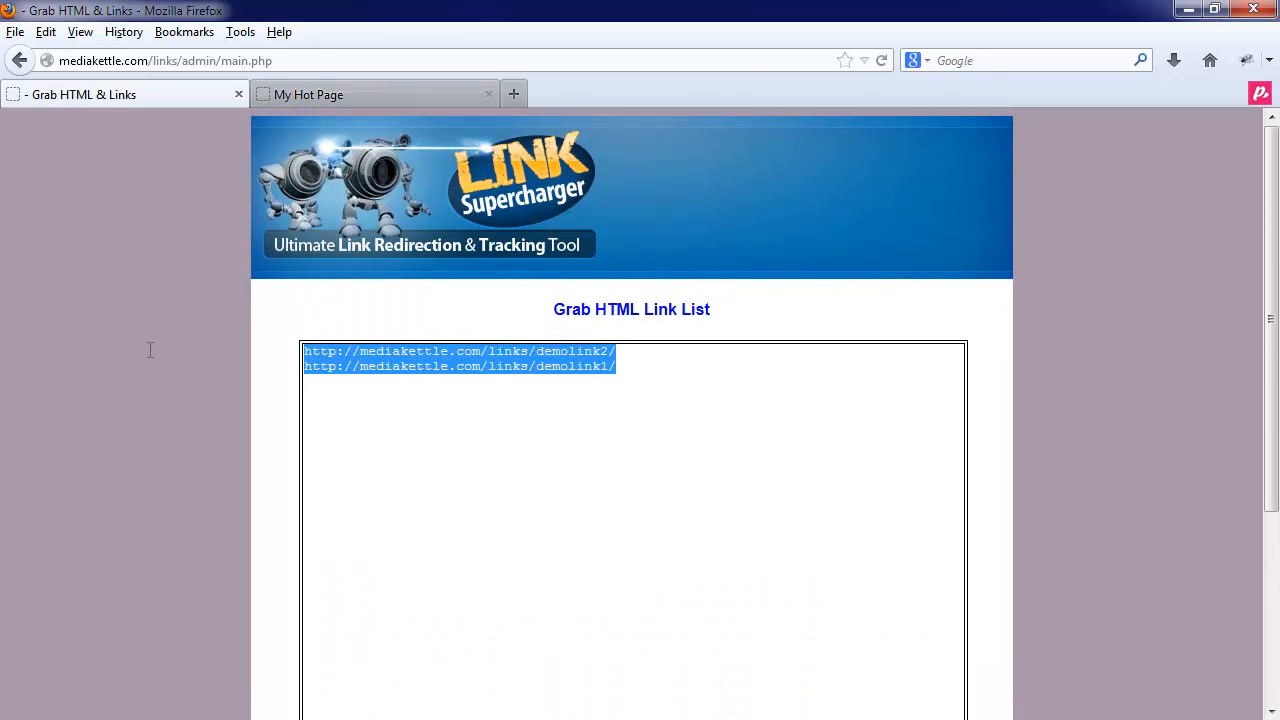
click(410, 400)
scroll(617, 554, down, 5)
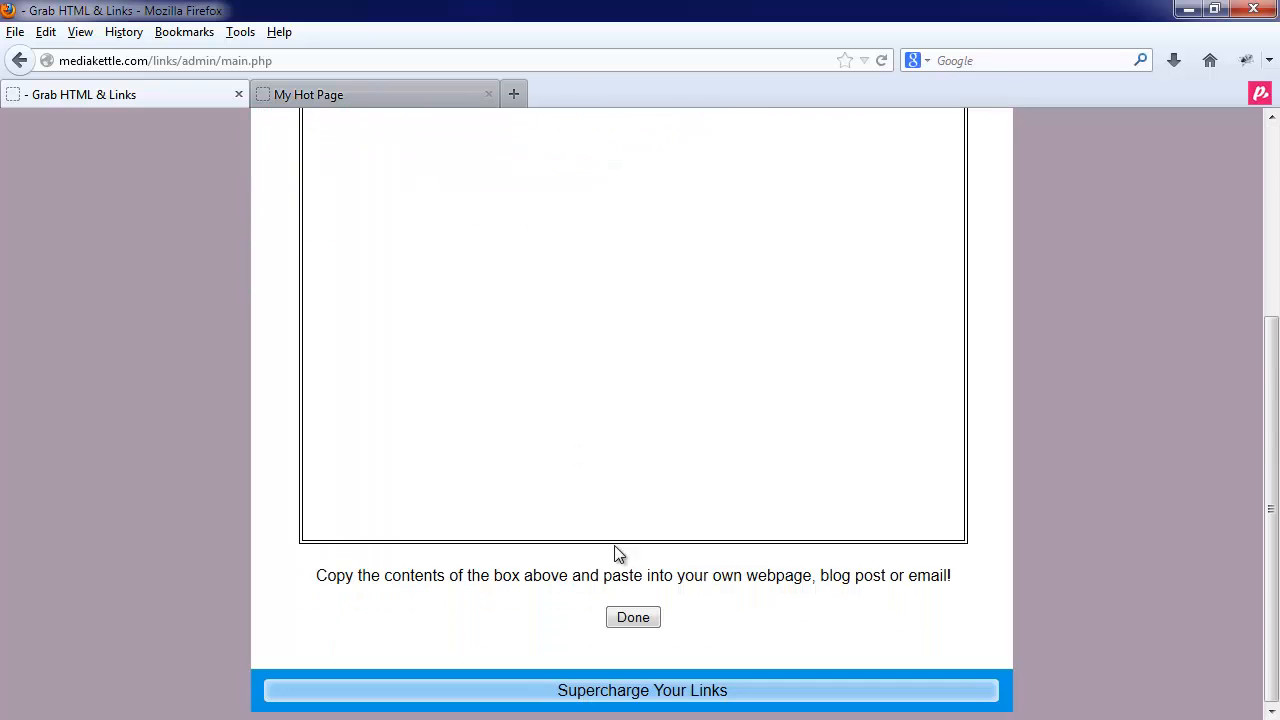
click(631, 624)
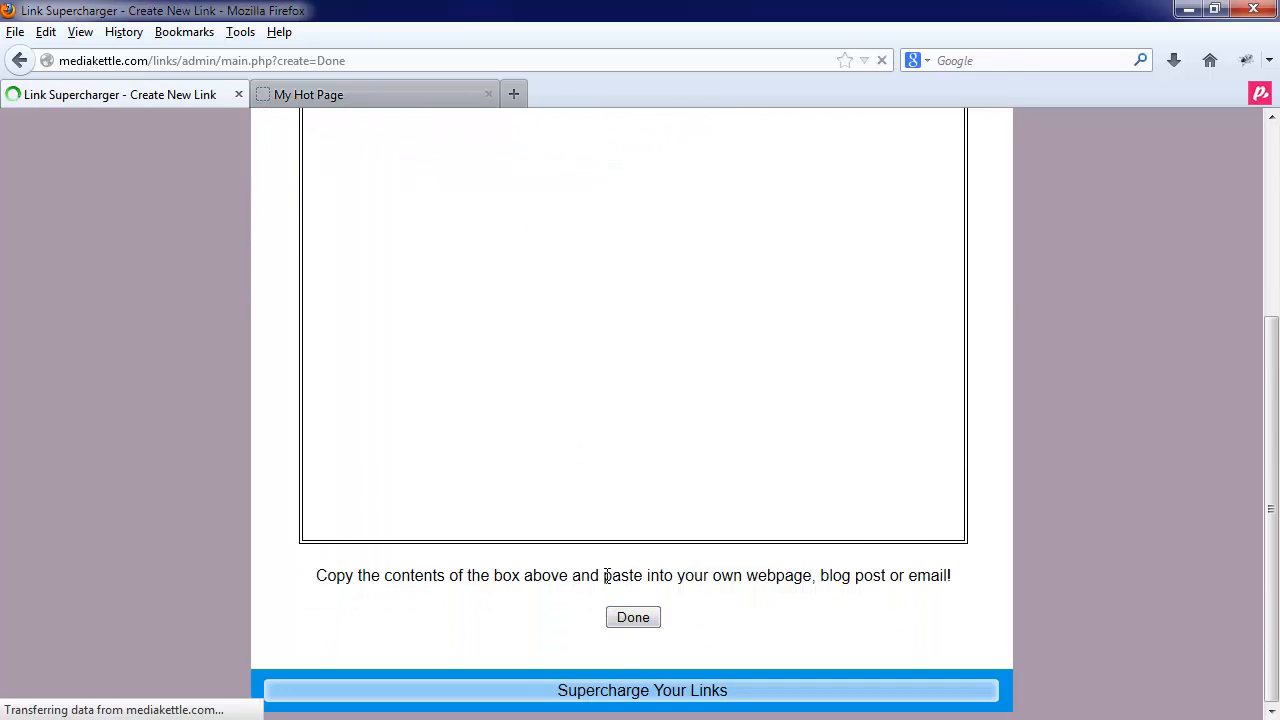
- Grab the HTML anchor code for demolink2 and demolink1, select it, and return to the link form
scroll(562, 460, down, 5)
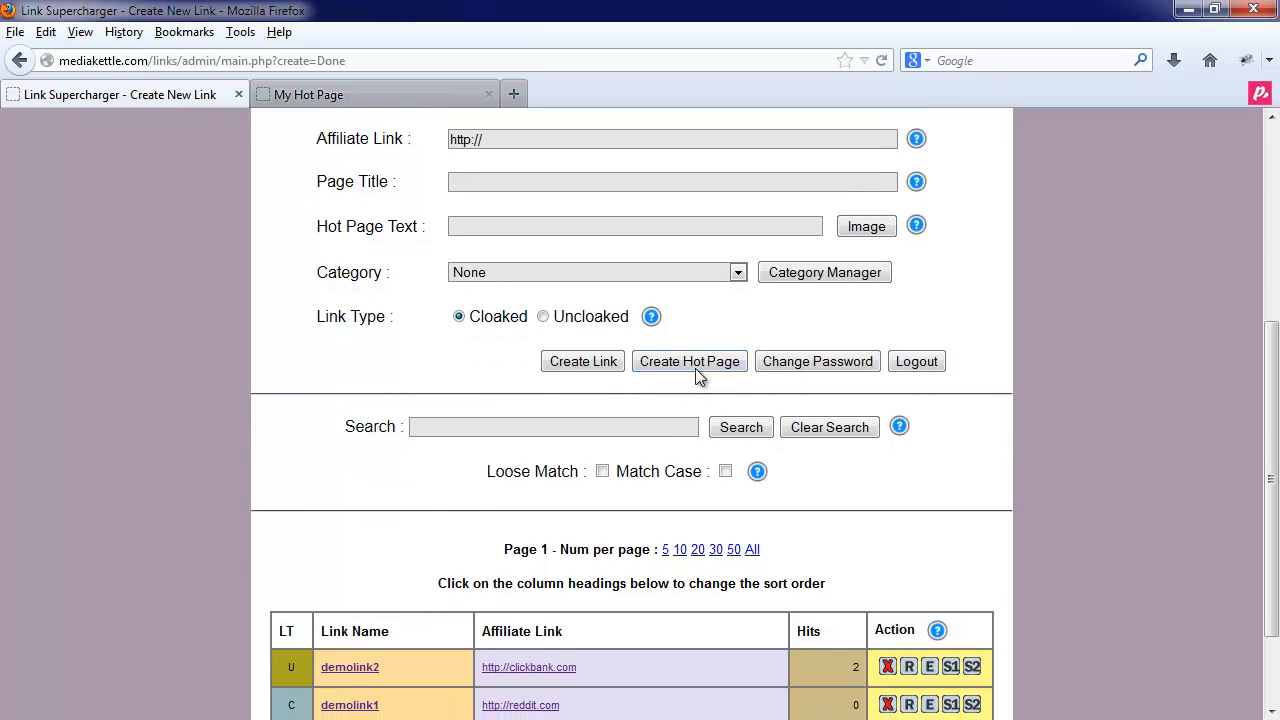
click(695, 362)
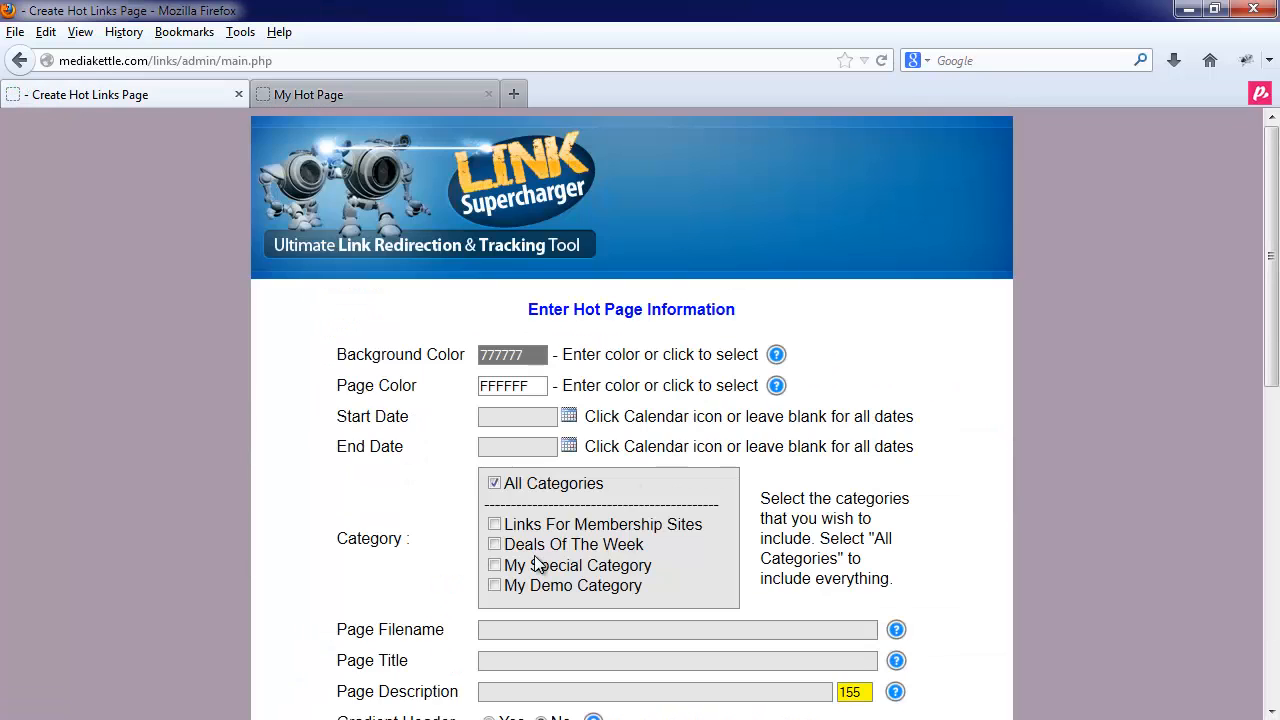
scroll(539, 557, down, 4)
scroll(539, 557, down, 7)
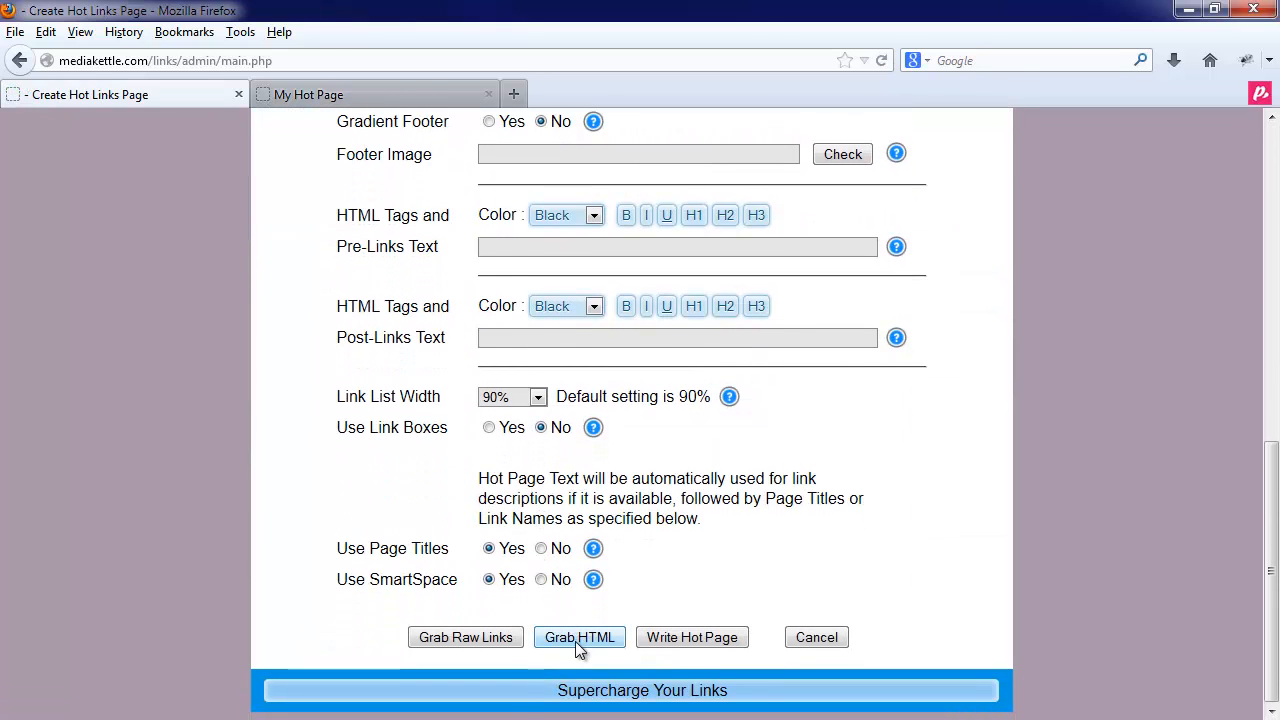
click(578, 640)
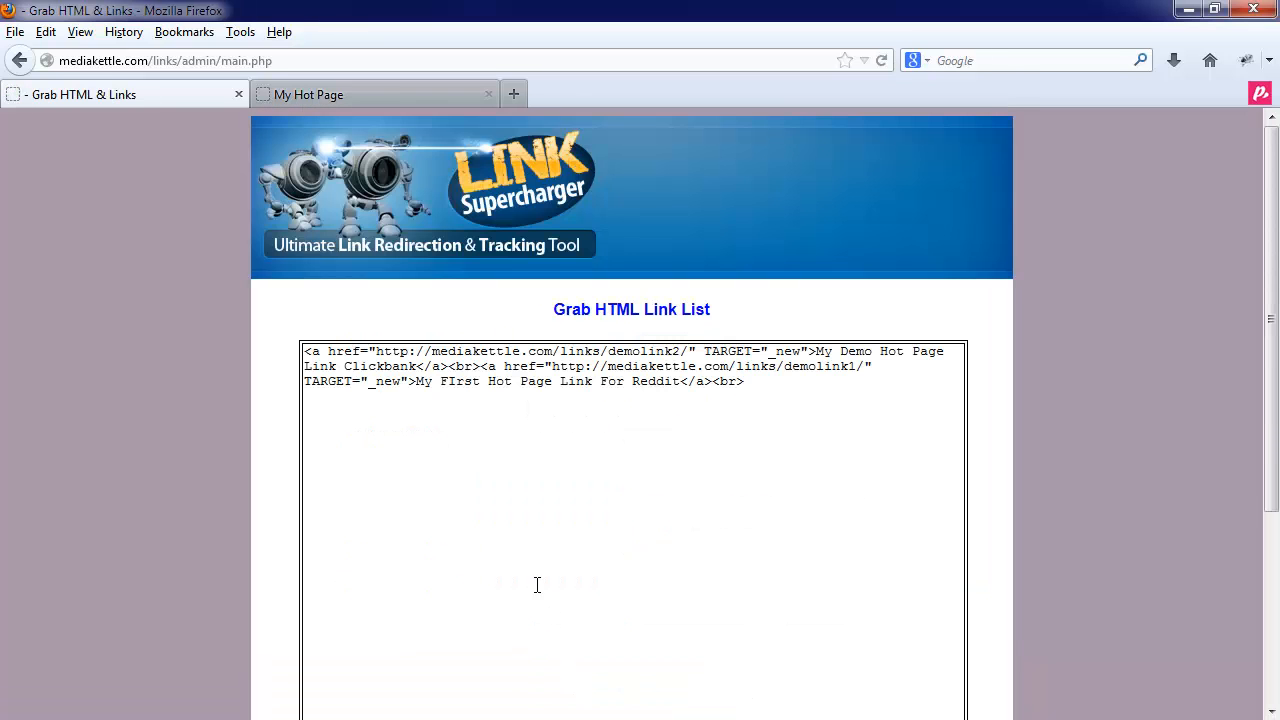
drag(828, 398, 274, 357)
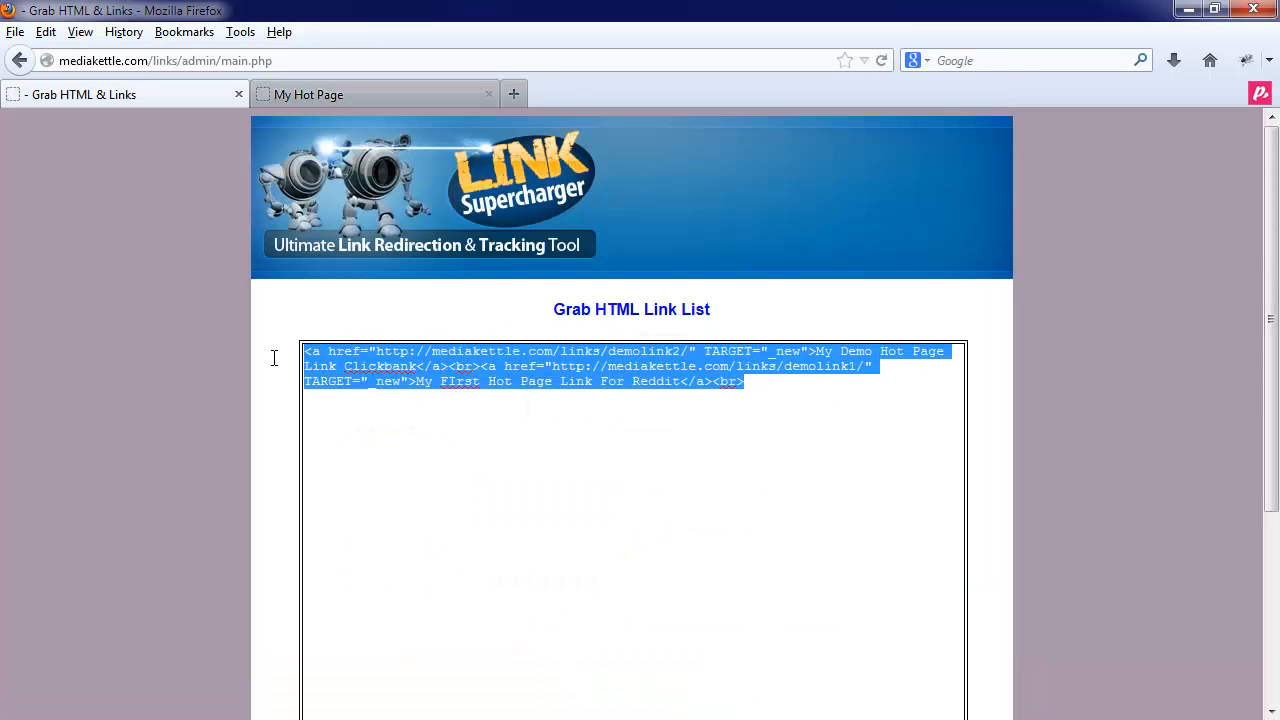
click(429, 409)
scroll(161, 488, down, 5)
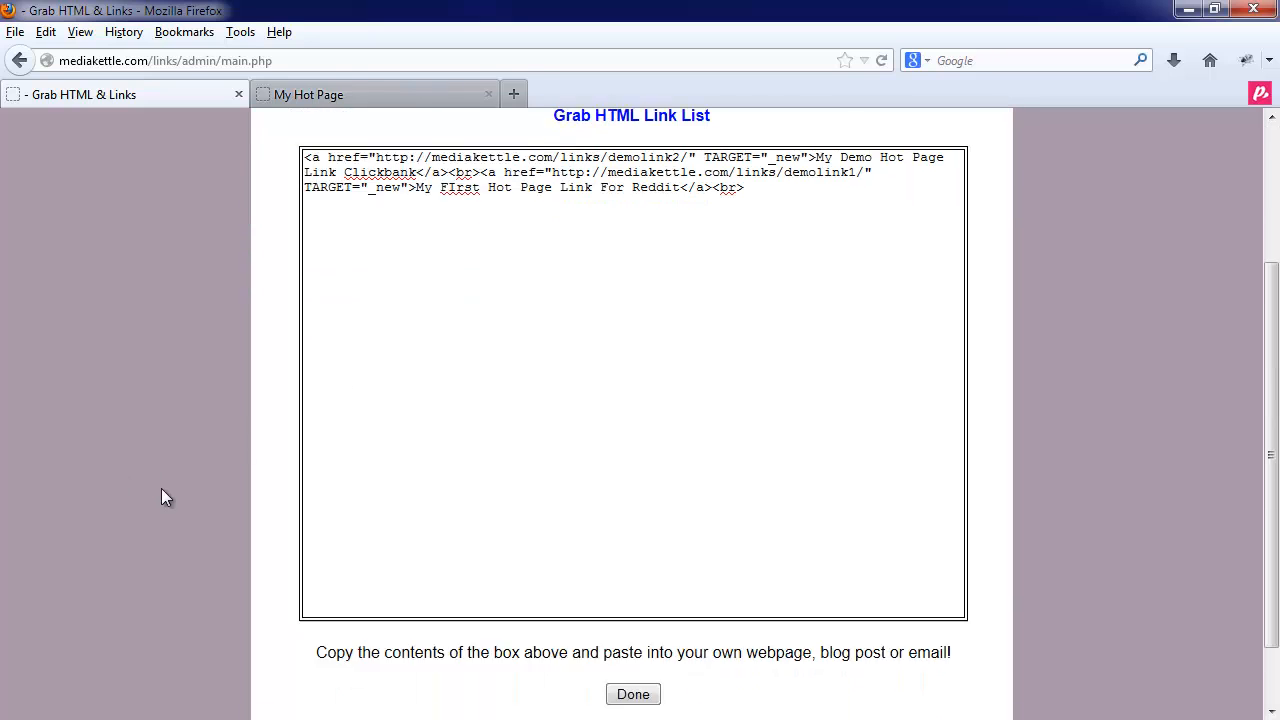
click(632, 618)
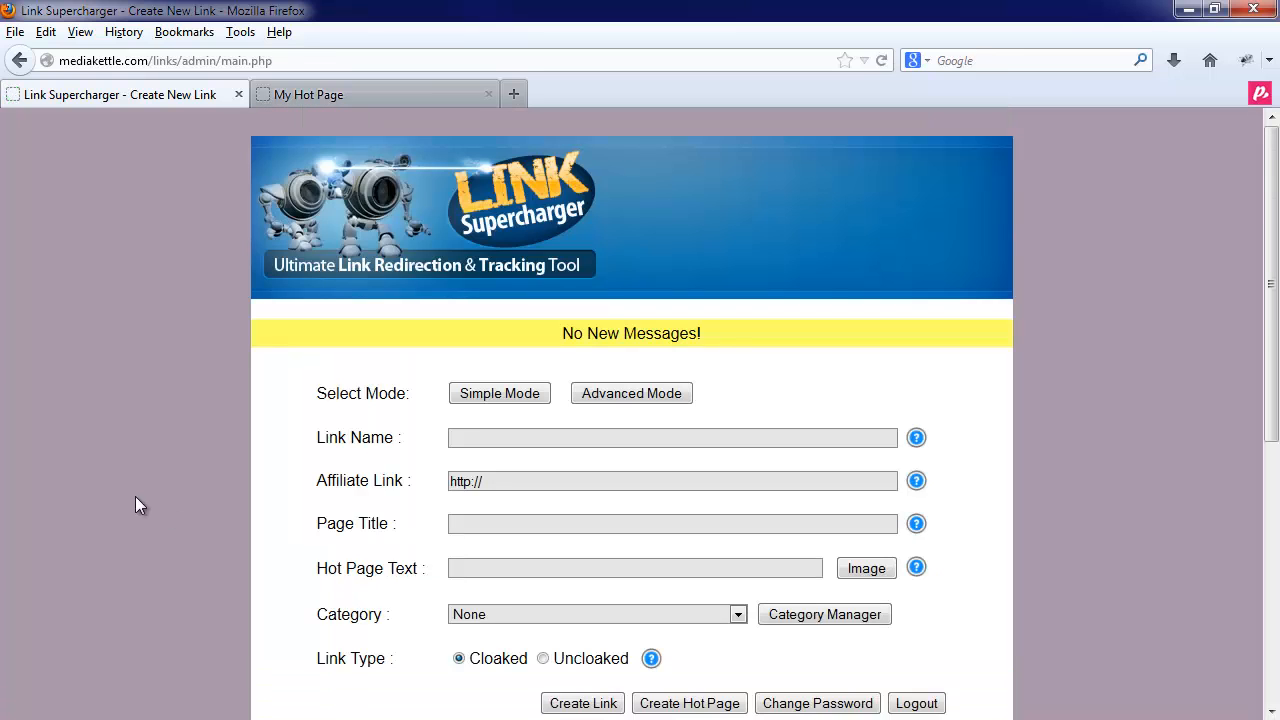
scroll(137, 496, down, 8)
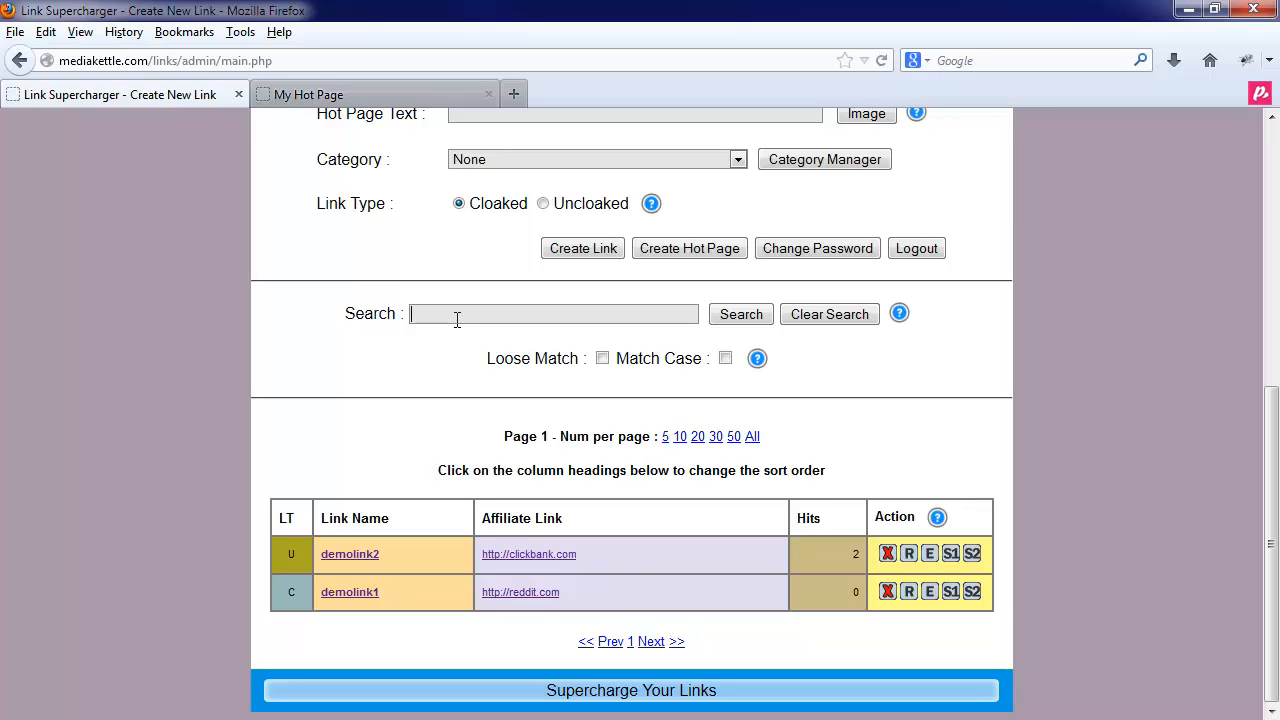
click(457, 319)
text(demo)
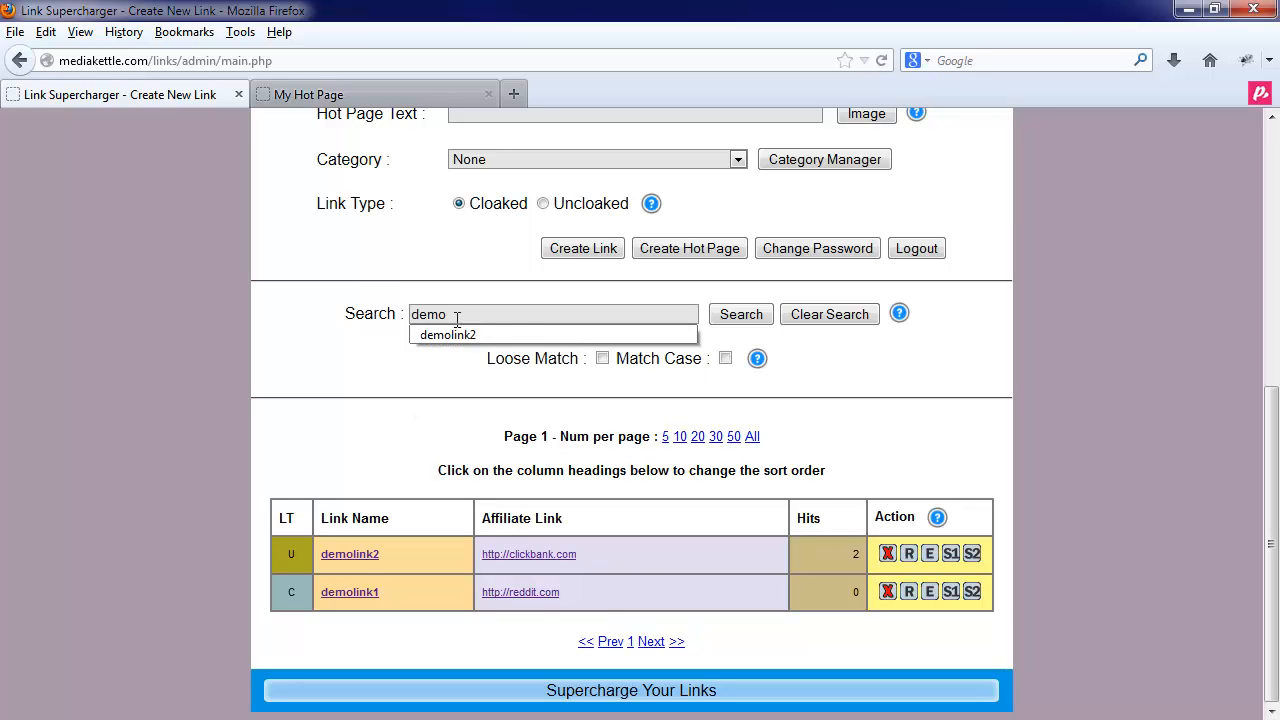
key(Down)
key(Return)
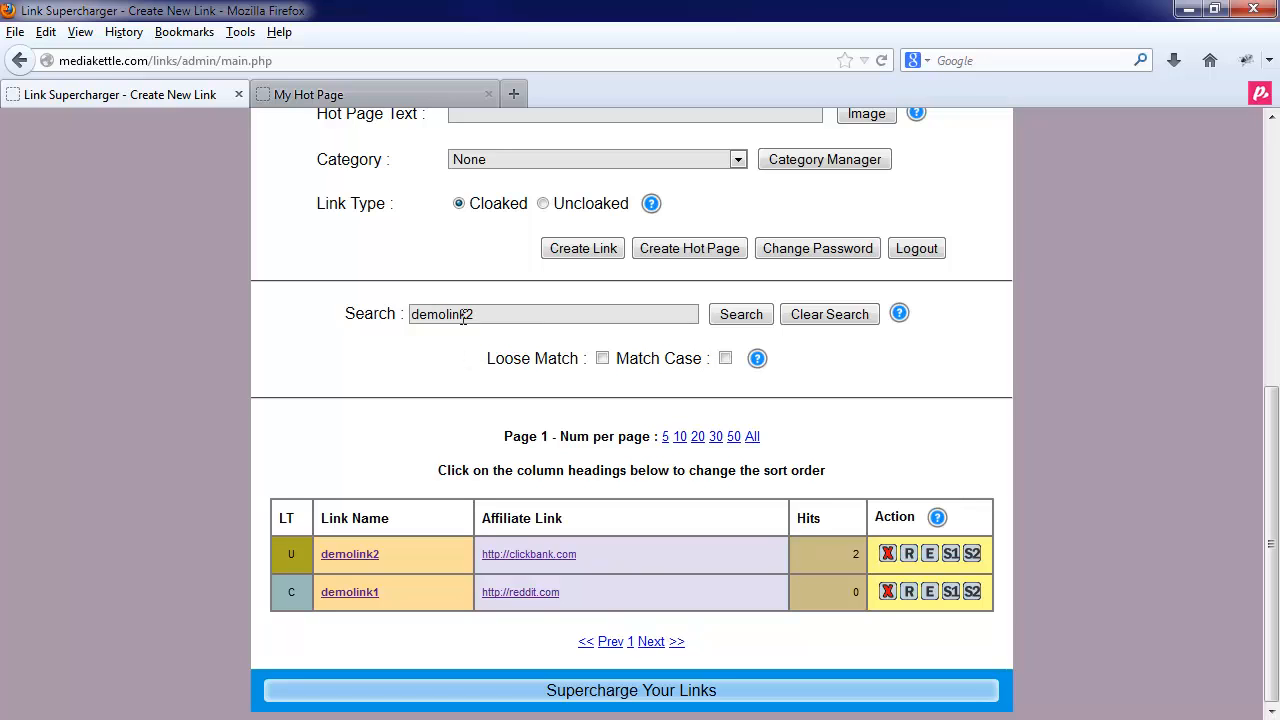
click(724, 316)
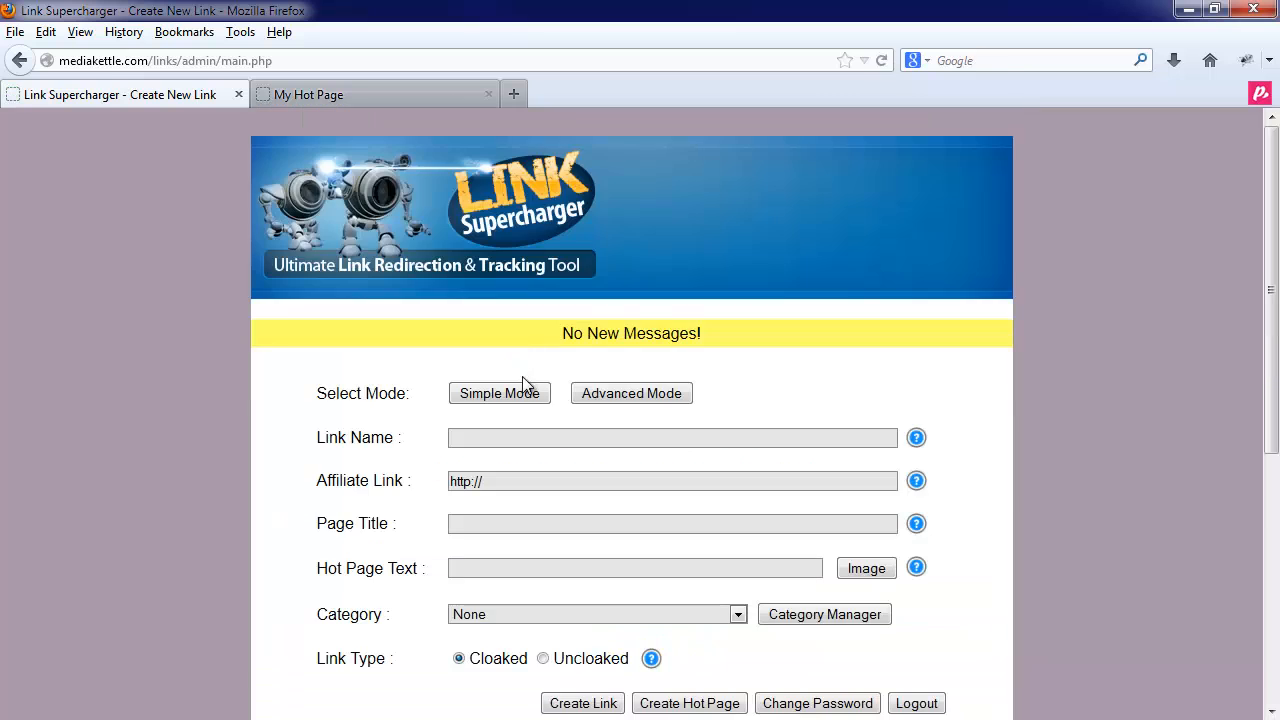
scroll(595, 537, down, 8)
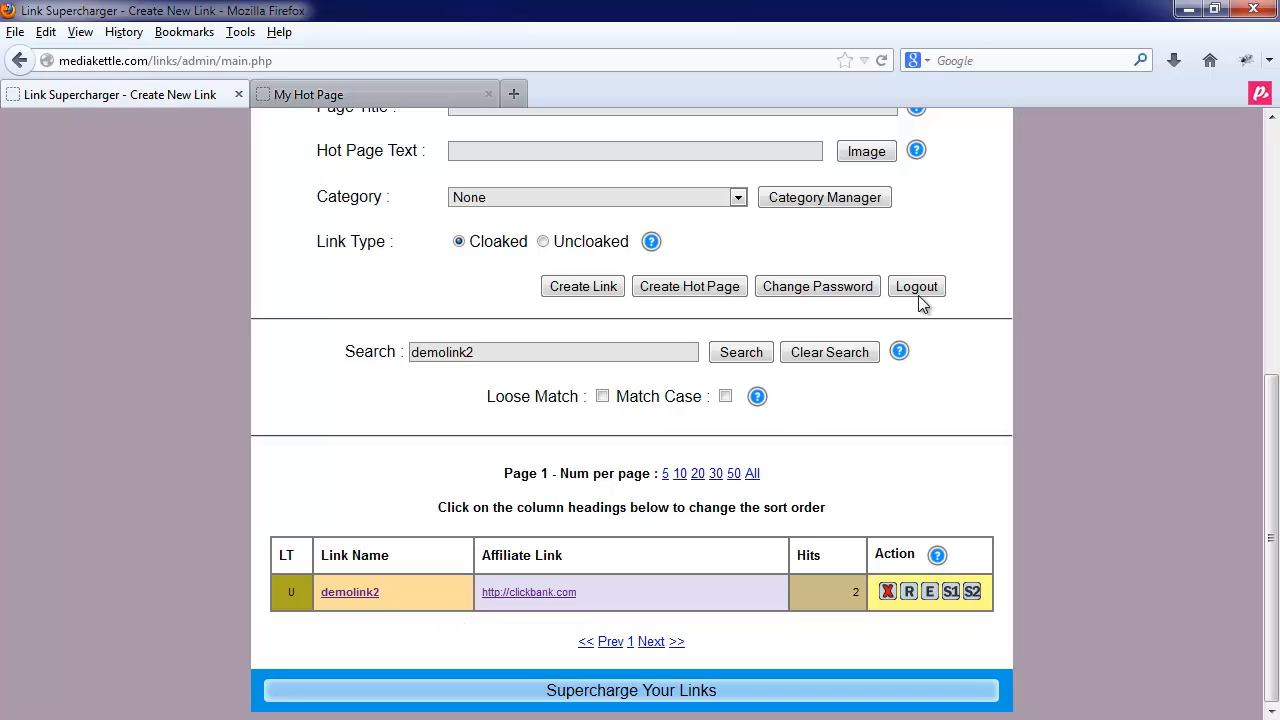
click(823, 356)
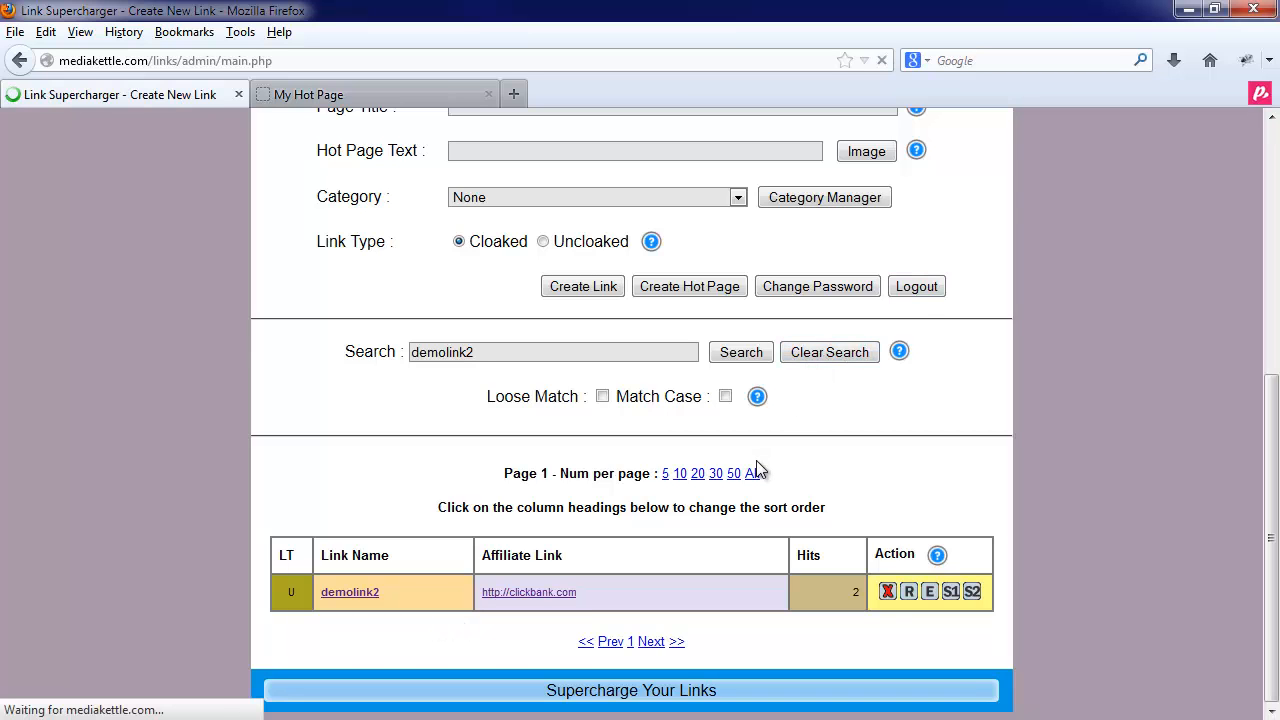
scroll(748, 560, down, 8)
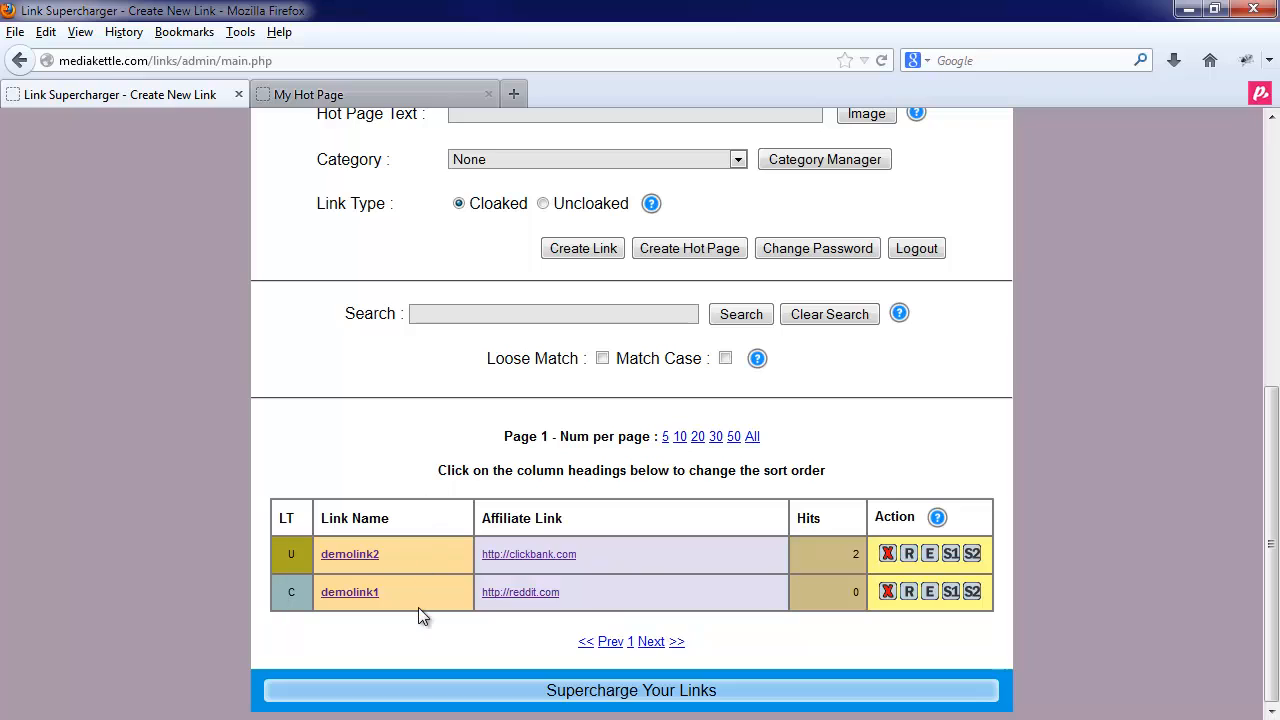
- Open Change Password and cancel, leaving the password unchanged
click(809, 256)
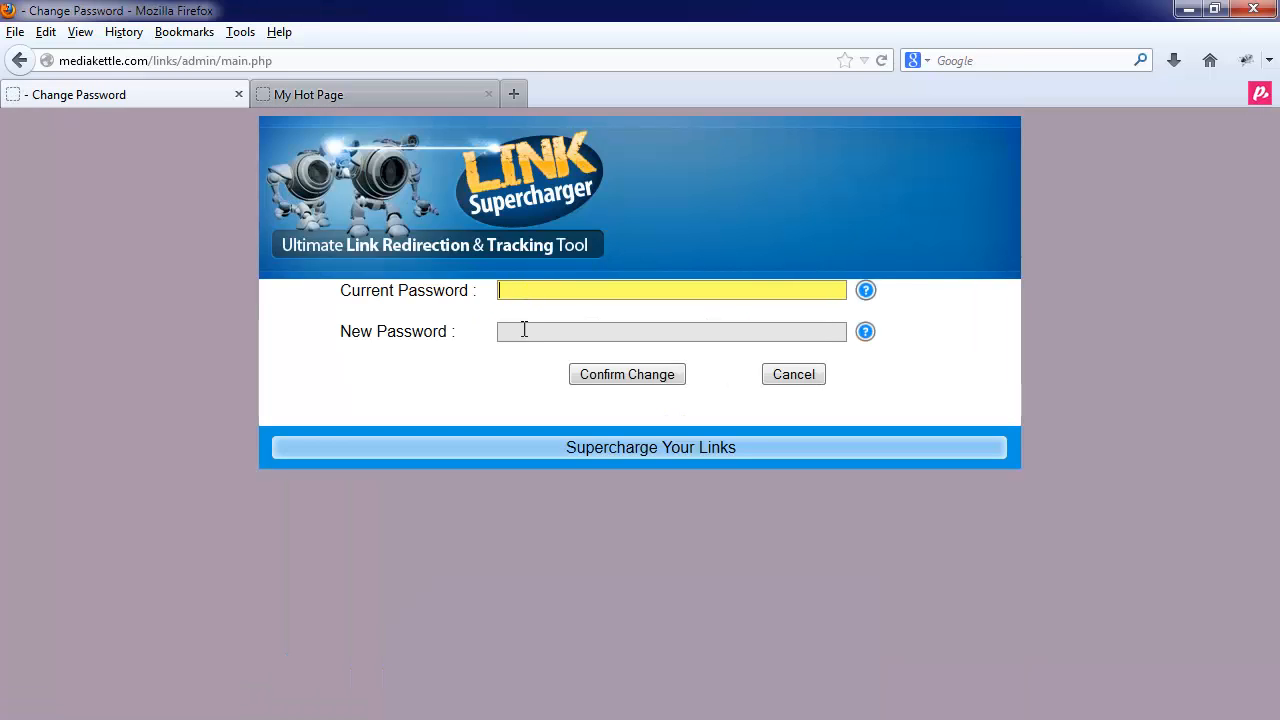
click(522, 335)
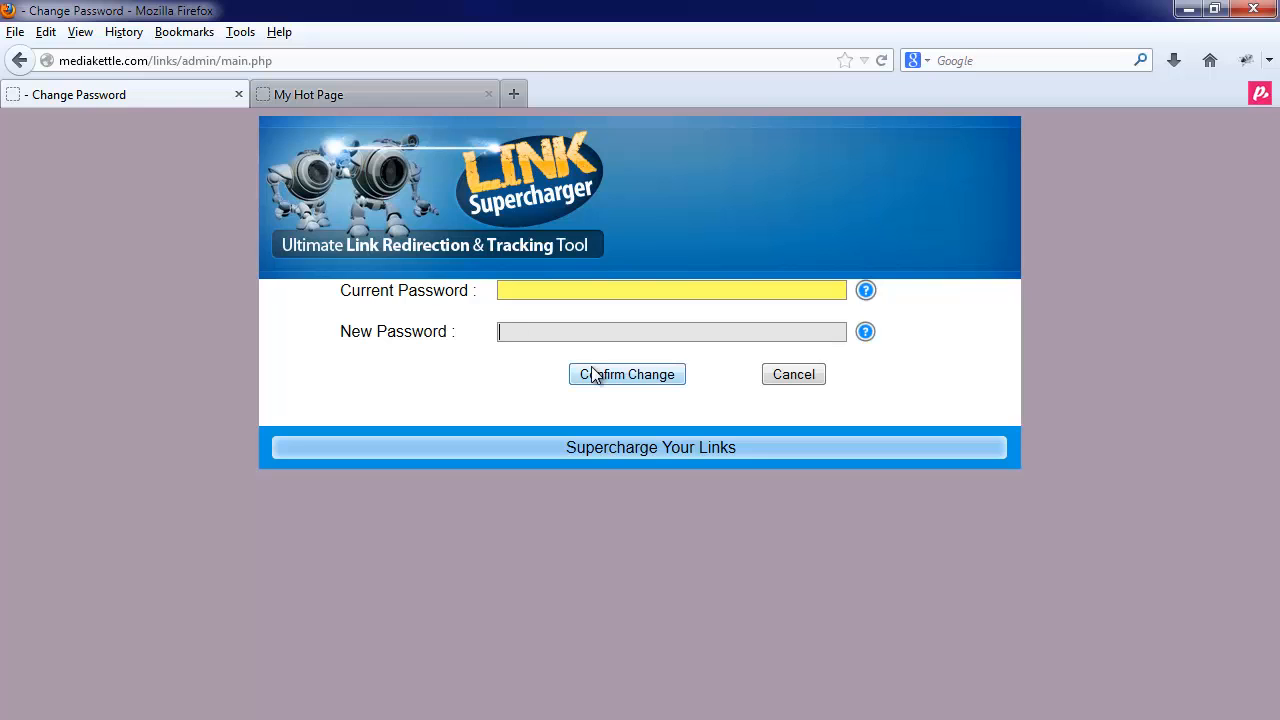
click(805, 377)
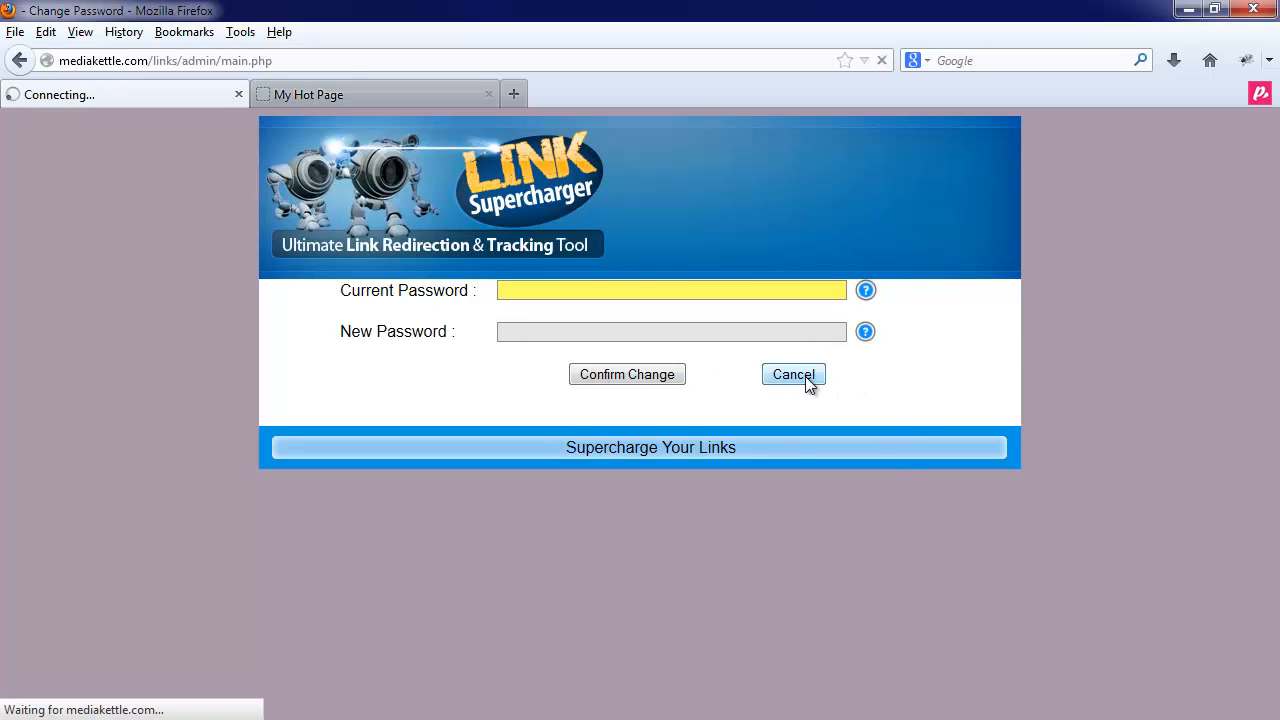
- Log out of the admin area to reach the login page
scroll(822, 548, down, 6)
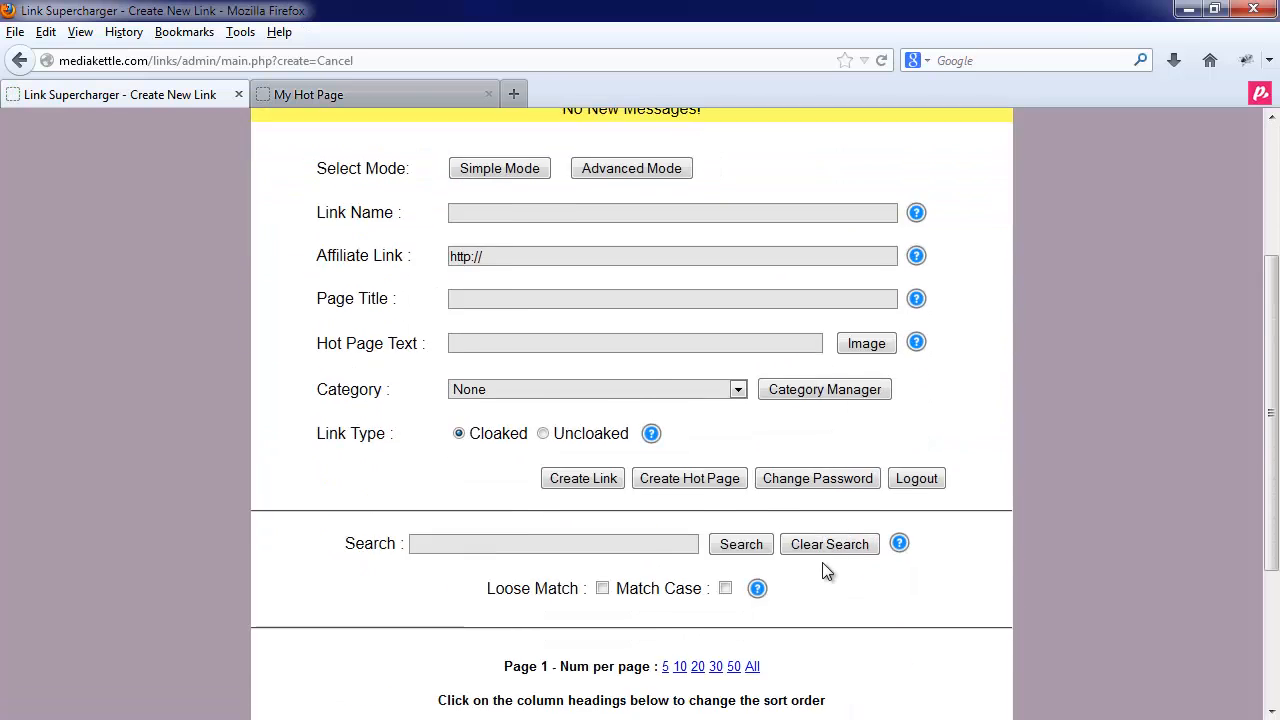
scroll(884, 560, up, 6)
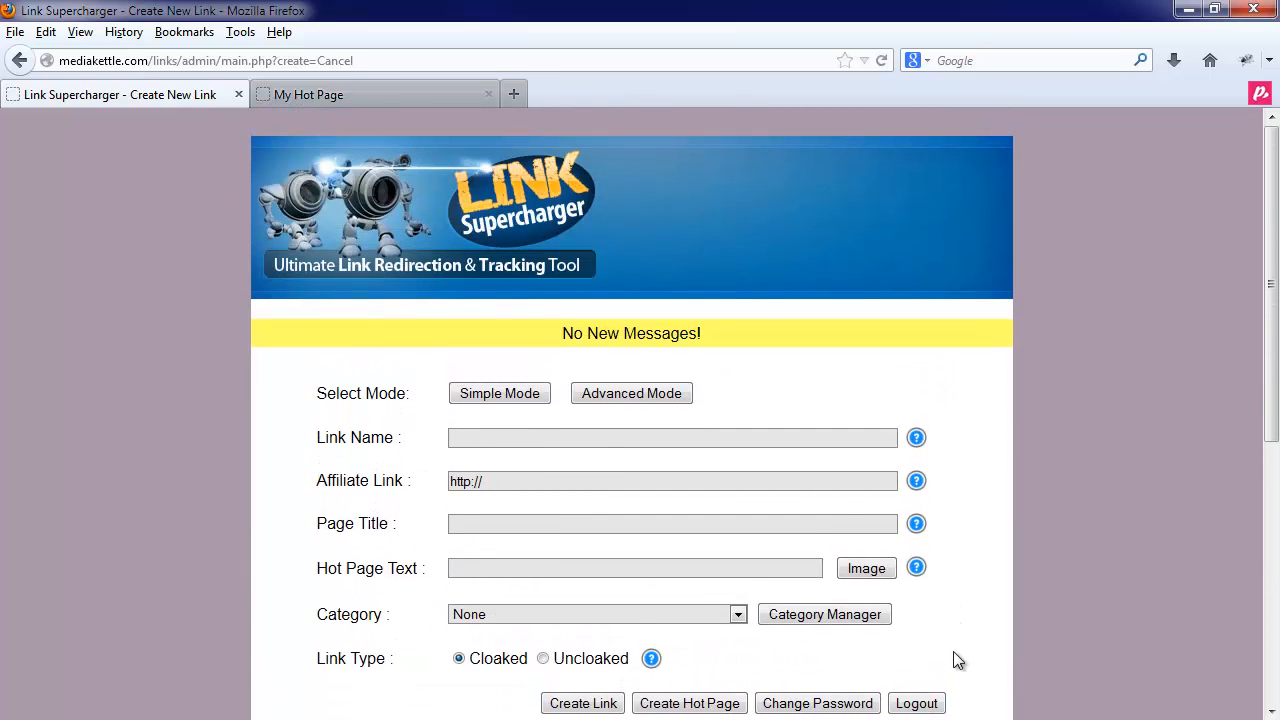
scroll(917, 603, down, 2)
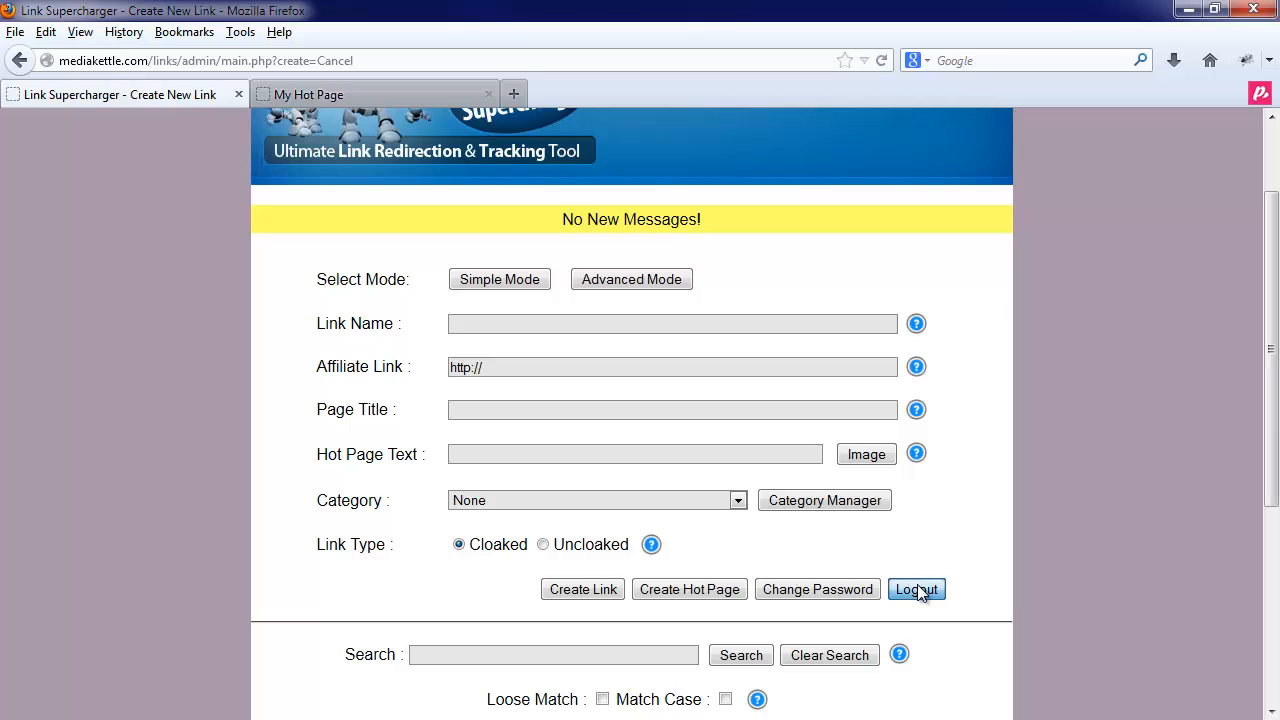
click(917, 589)
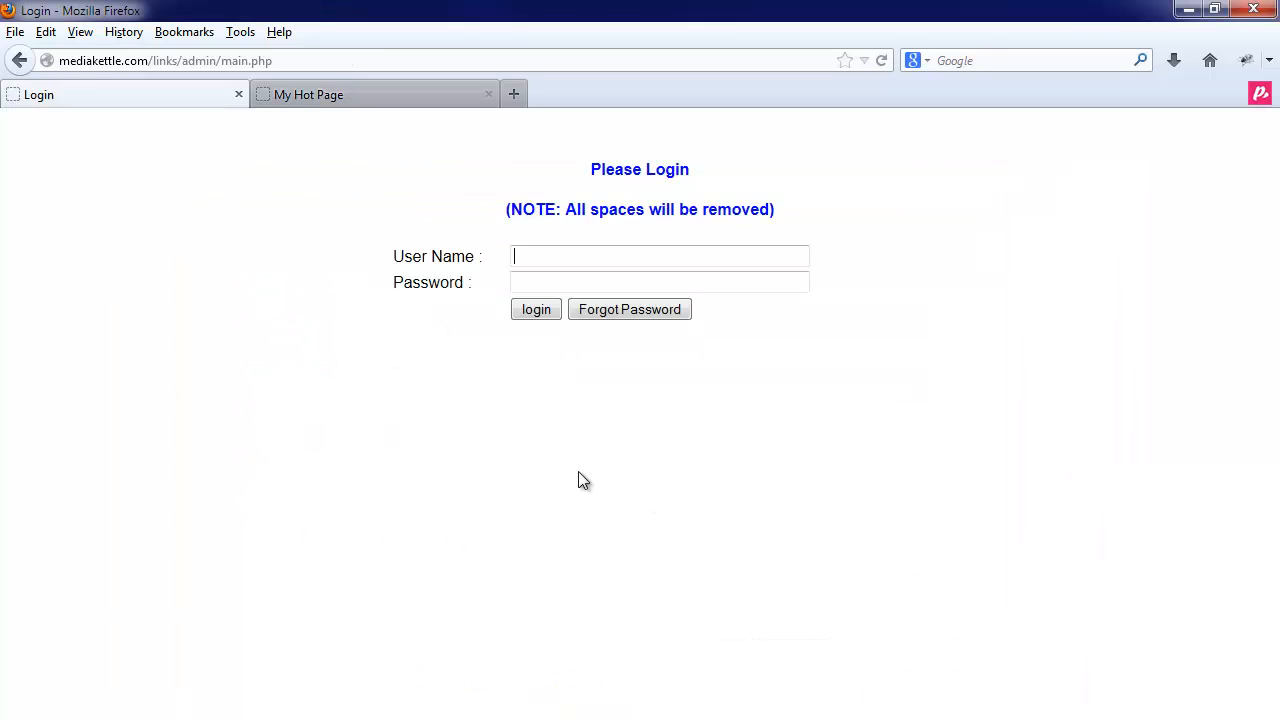